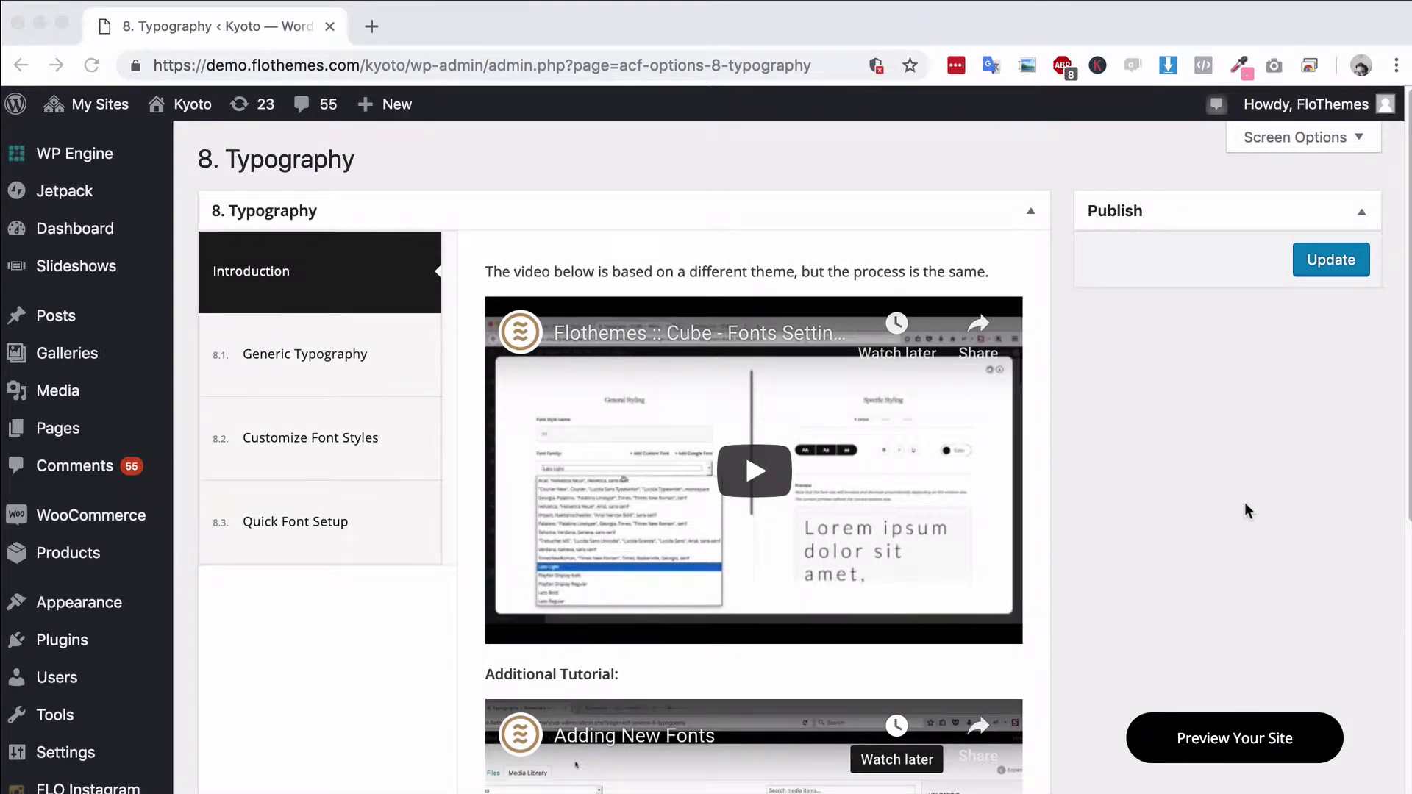
Focus the Typography options panel and open its Generic Typography tab
scroll(1247, 502, down, 5)
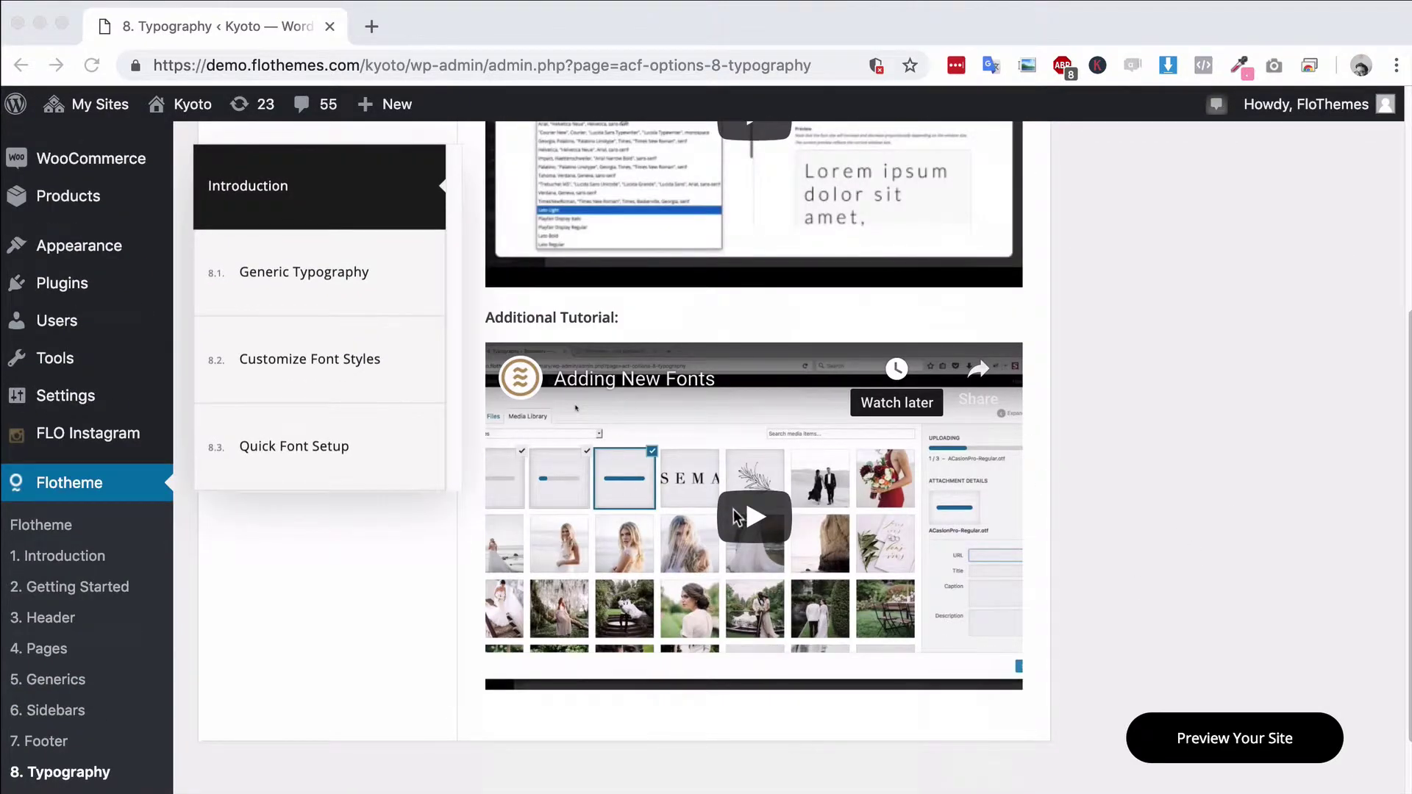
scroll(689, 534, up, 5)
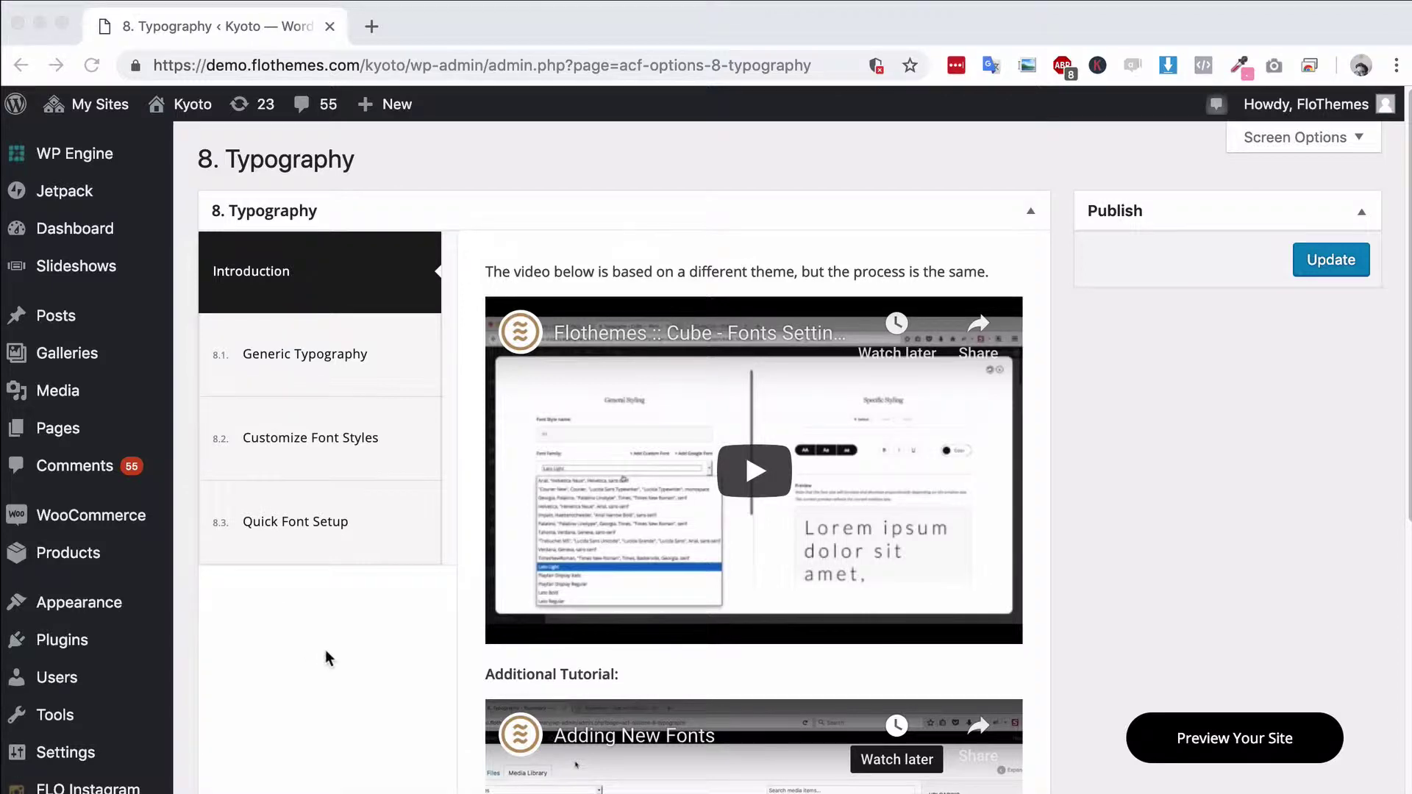
click(328, 362)
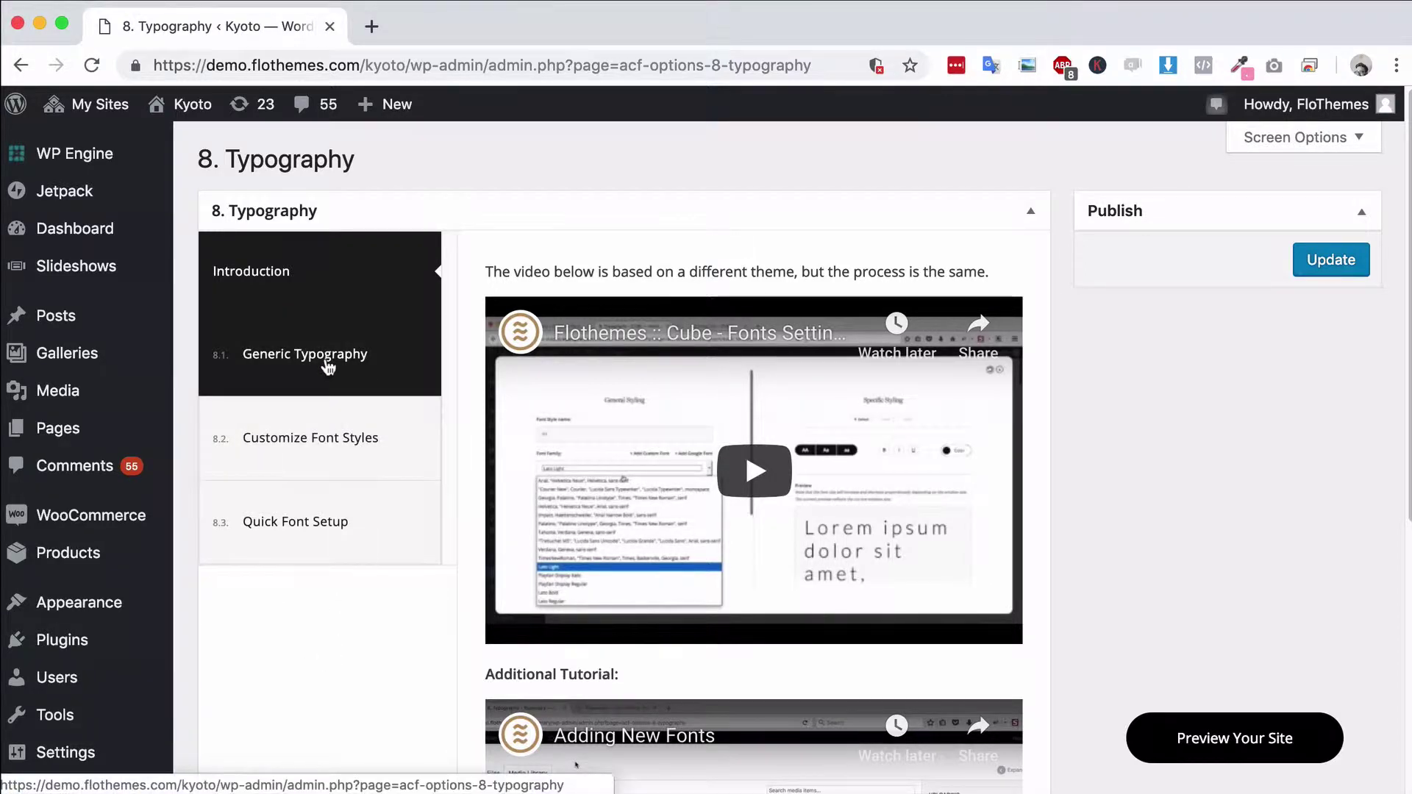
scroll(360, 564, down, 1)
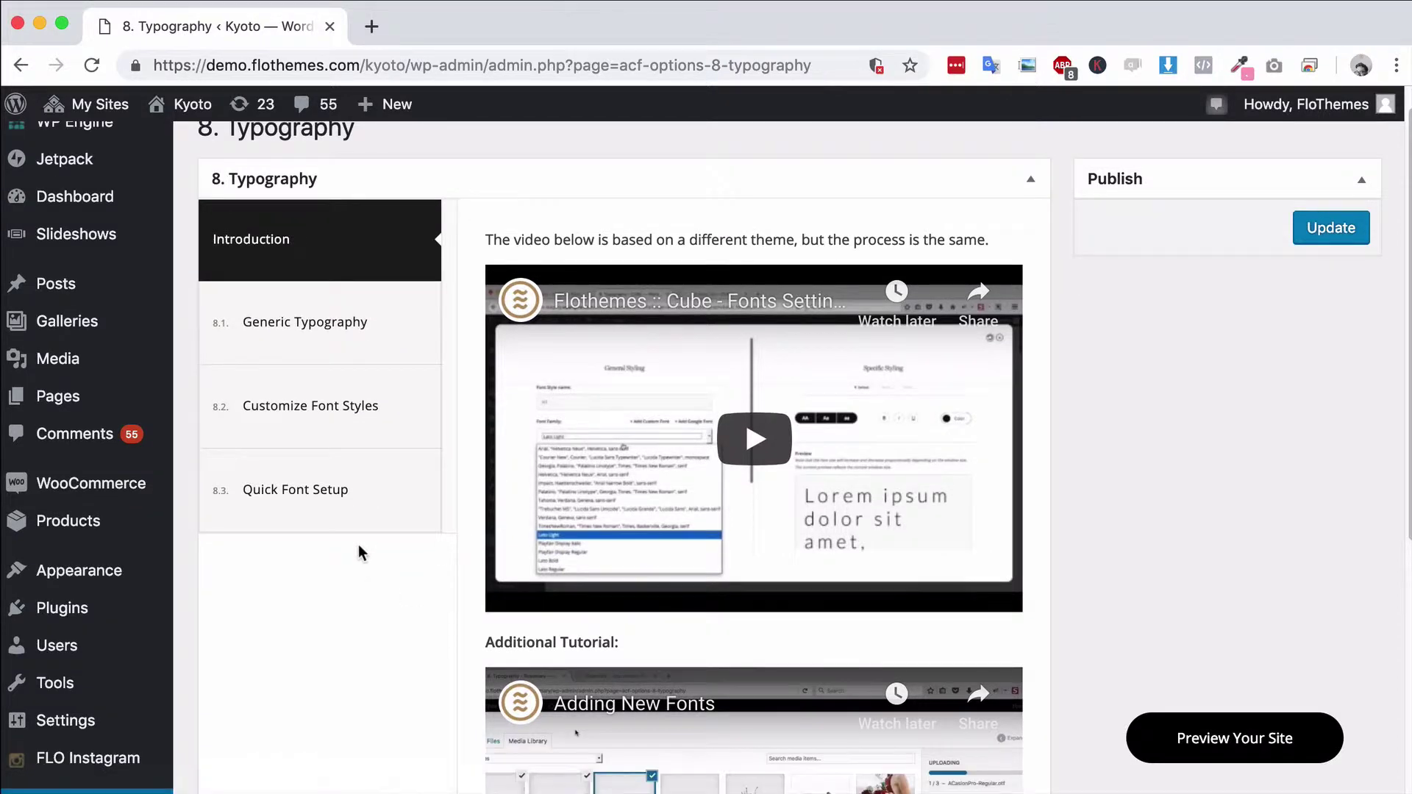
scroll(361, 544, down, 10)
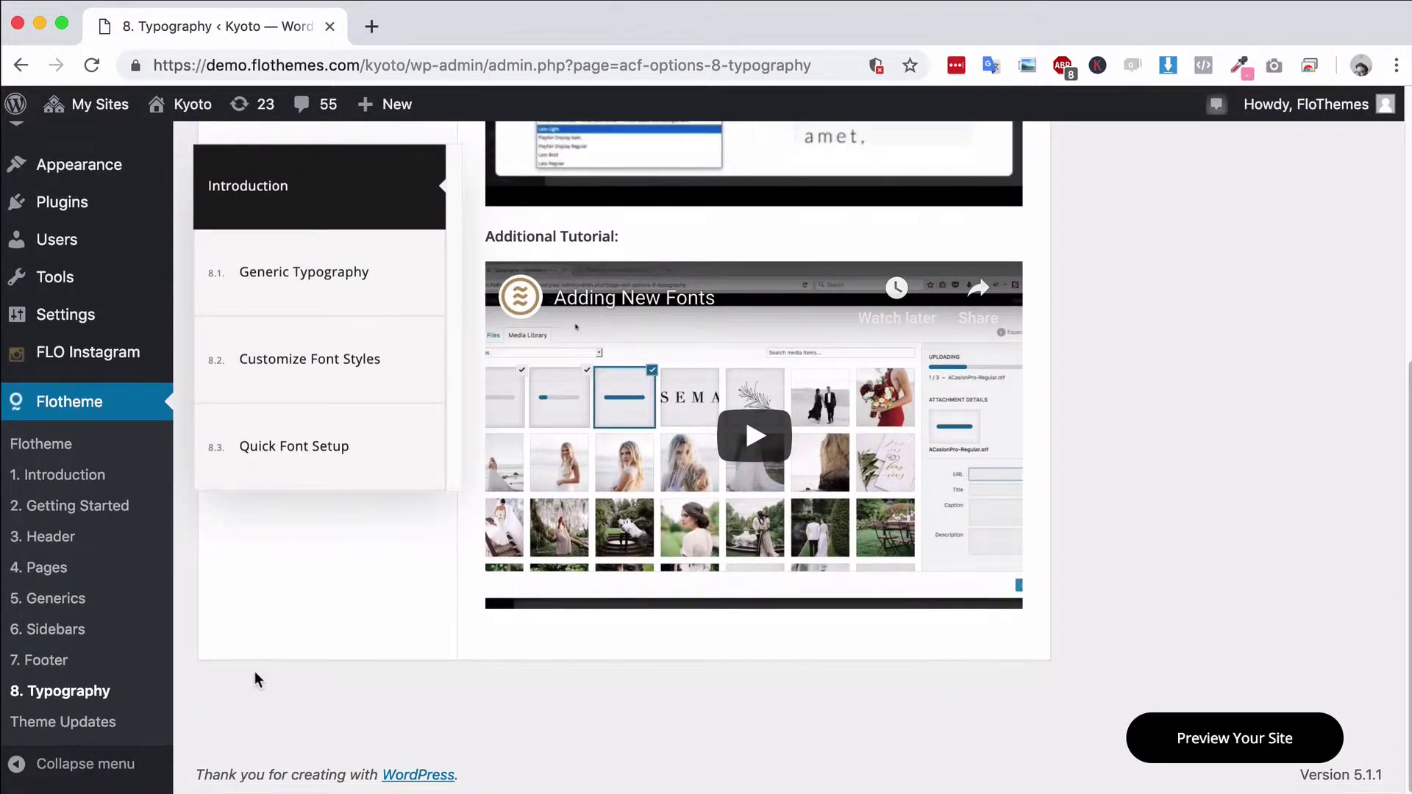
scroll(416, 661, up, 4)
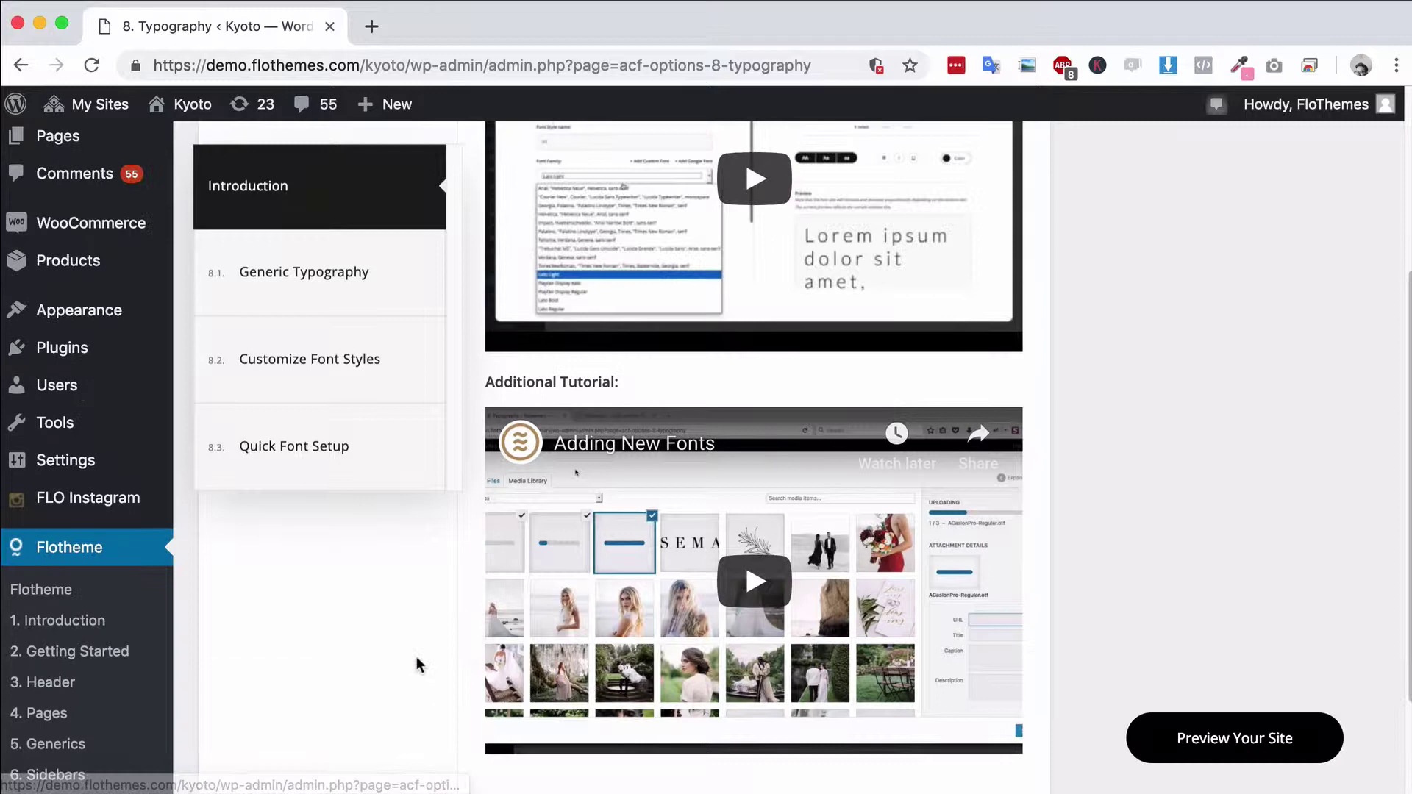
scroll(306, 302, up, 6)
click(313, 291)
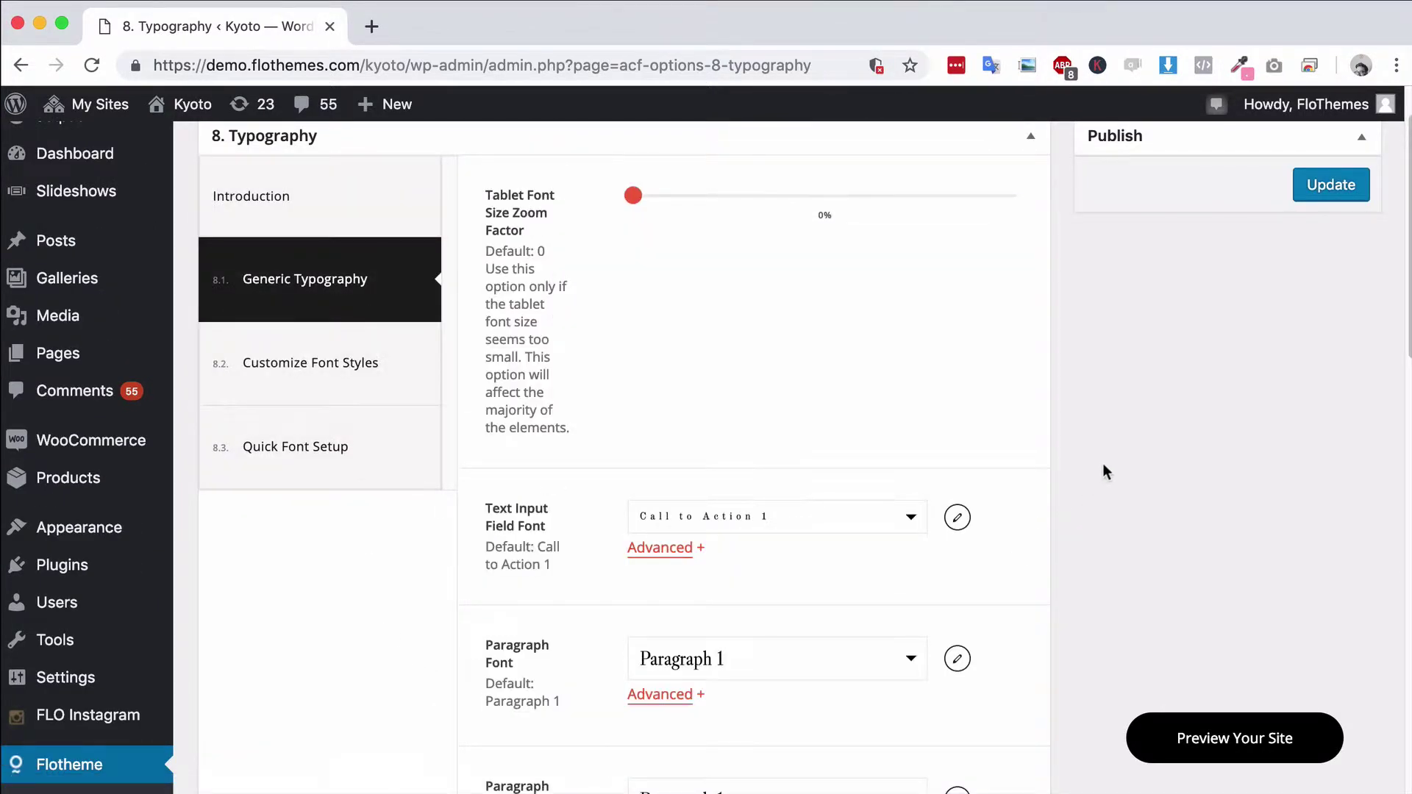
Review the Generic Typography font settings from Tablet Font Size down to Blockquote Font
scroll(1102, 463, up, 2)
scroll(1103, 465, down, 15)
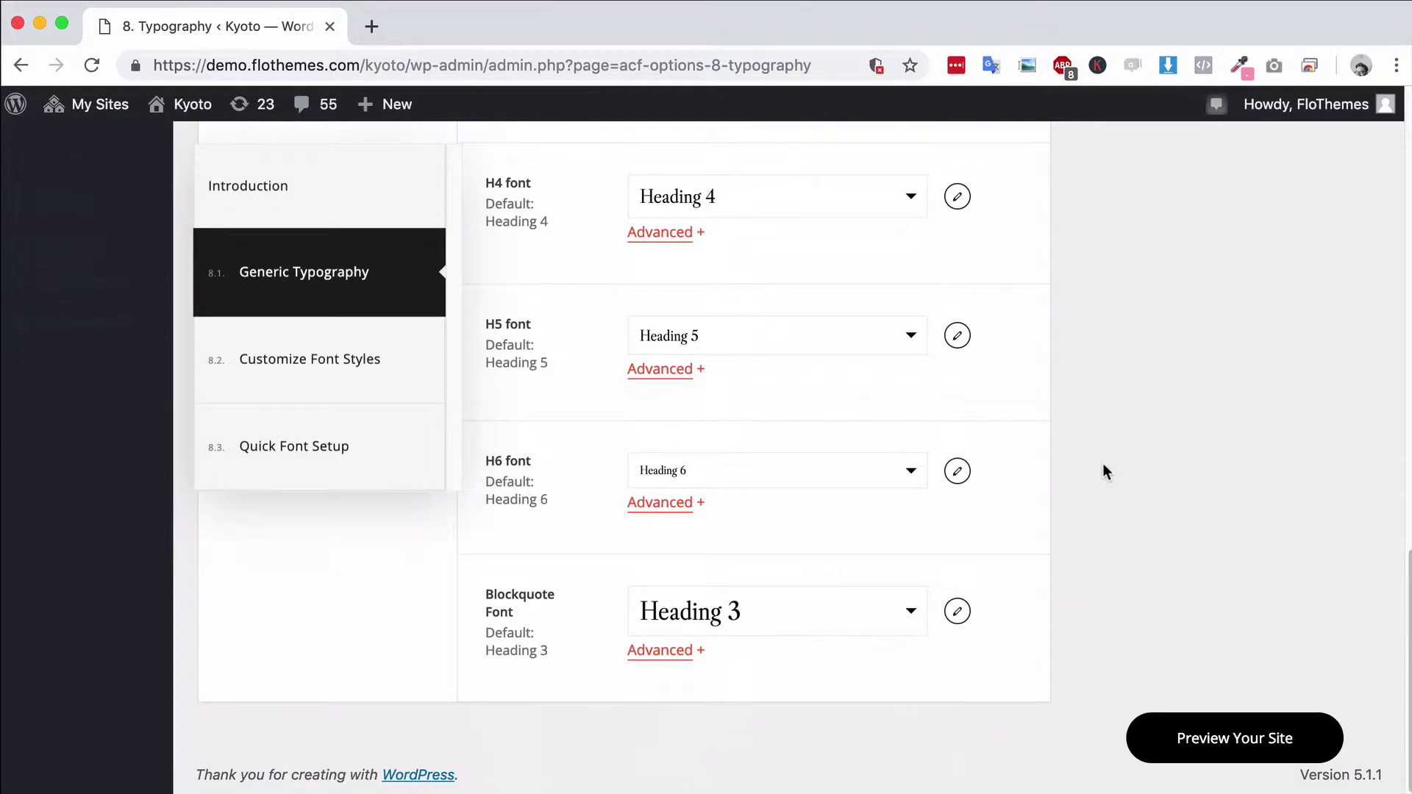
scroll(1118, 505, up, 15)
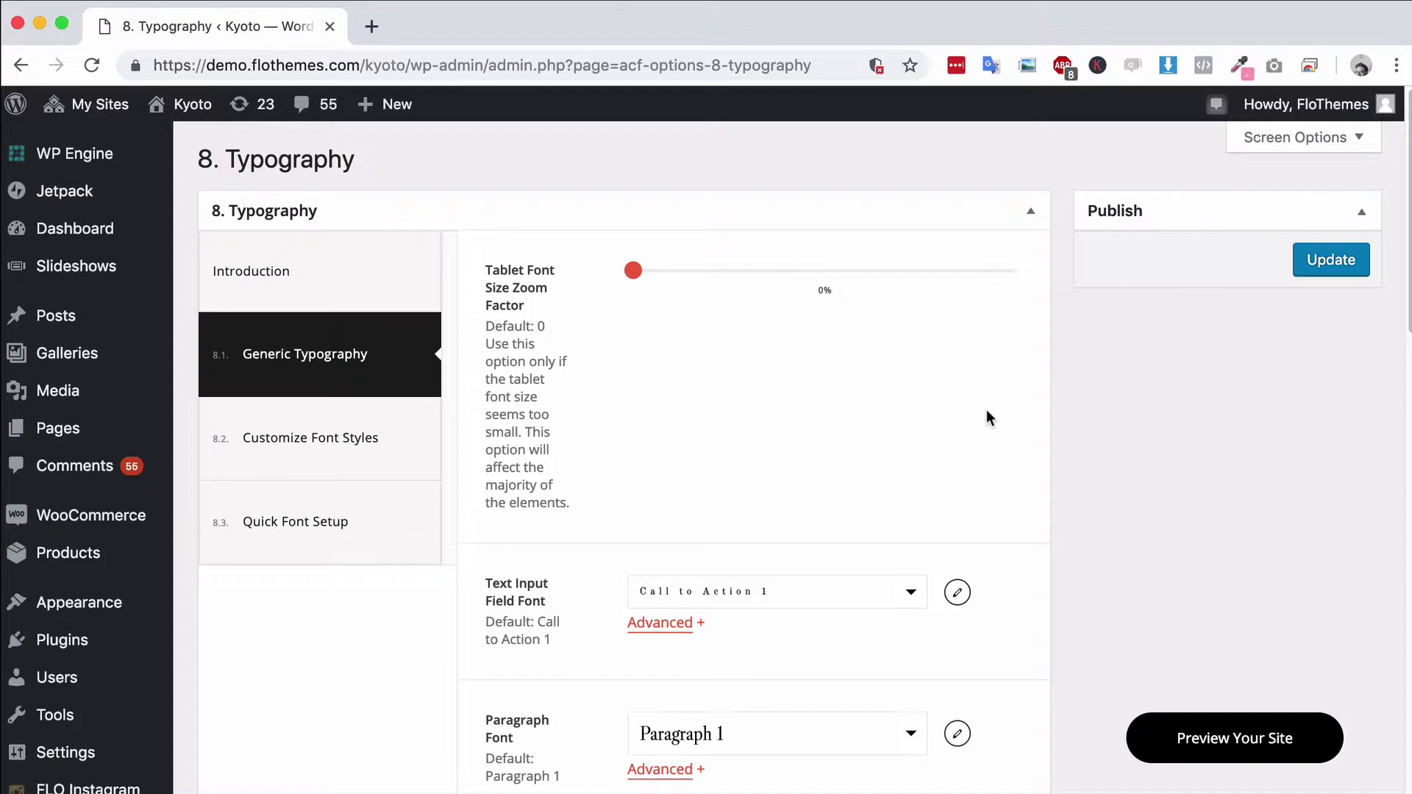
scroll(985, 408, down, 5)
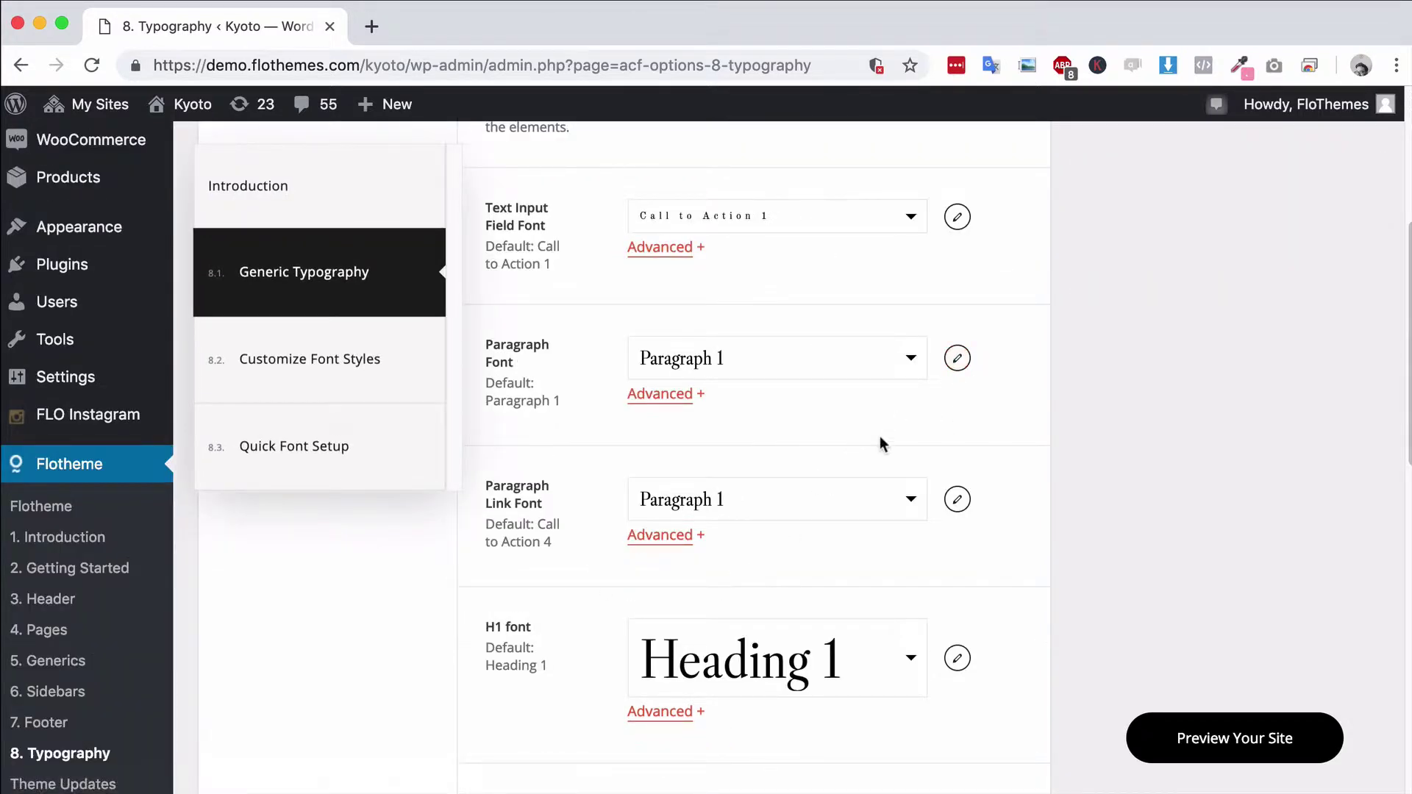
scroll(818, 398, down, 10)
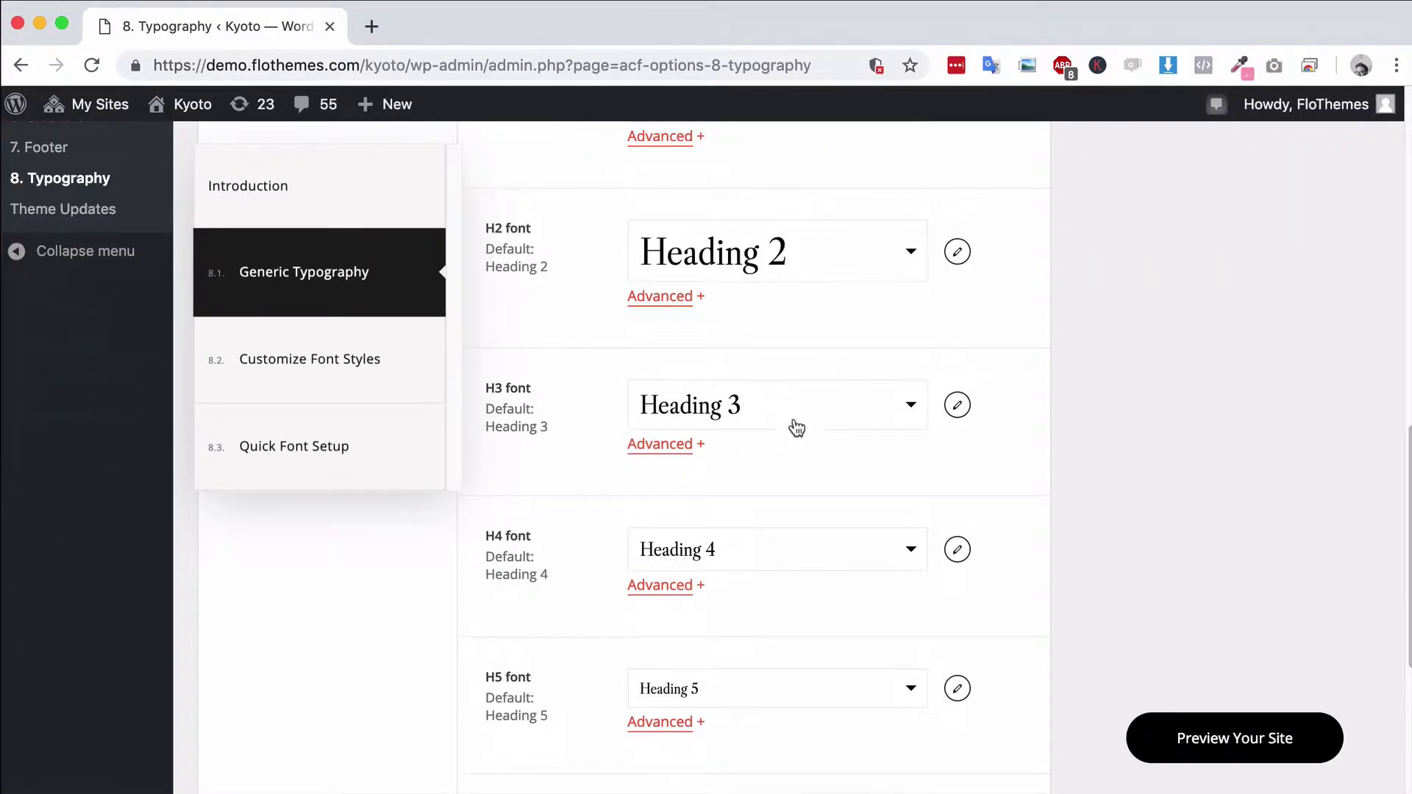
scroll(798, 438, down, 3)
scroll(831, 649, up, 15)
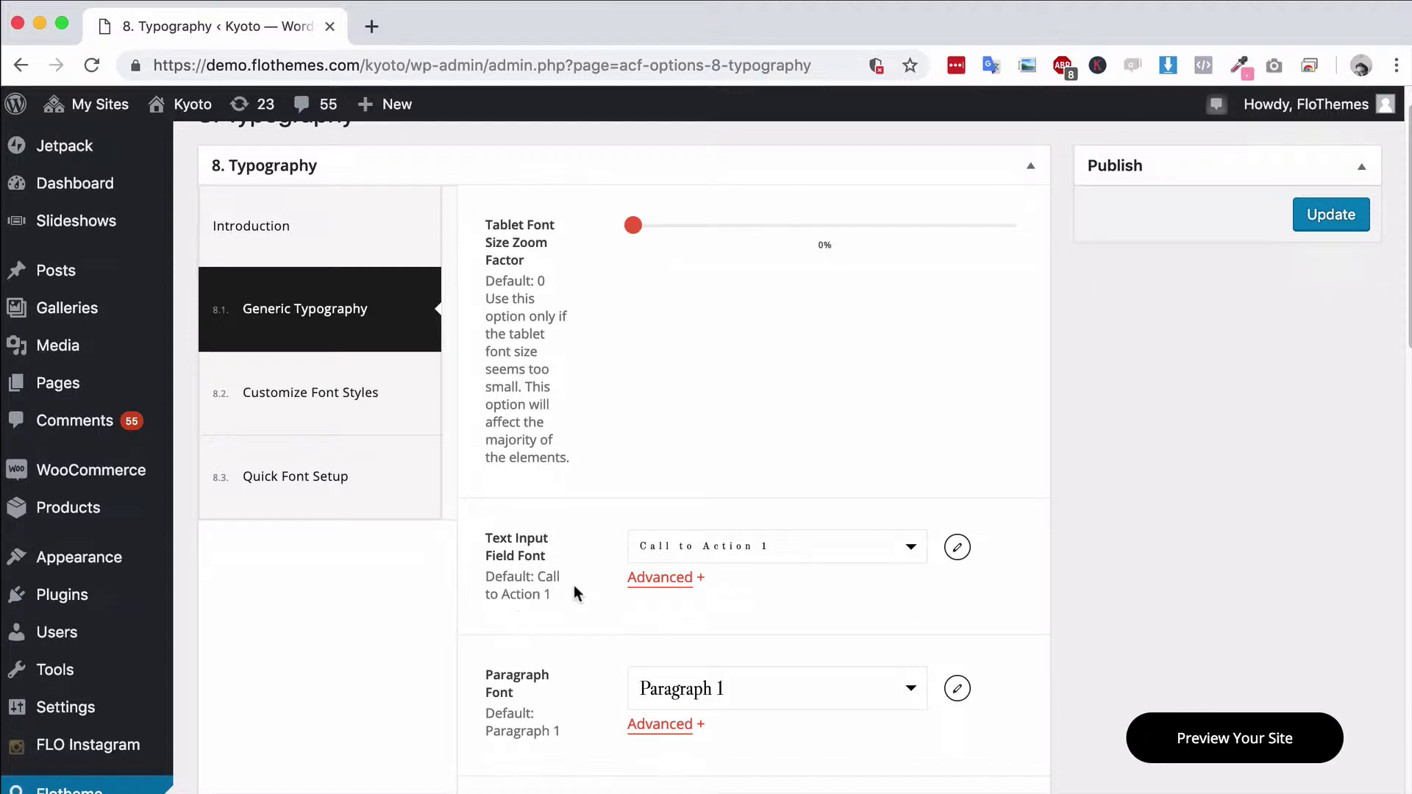
scroll(602, 584, down, 5)
scroll(575, 603, down, 1)
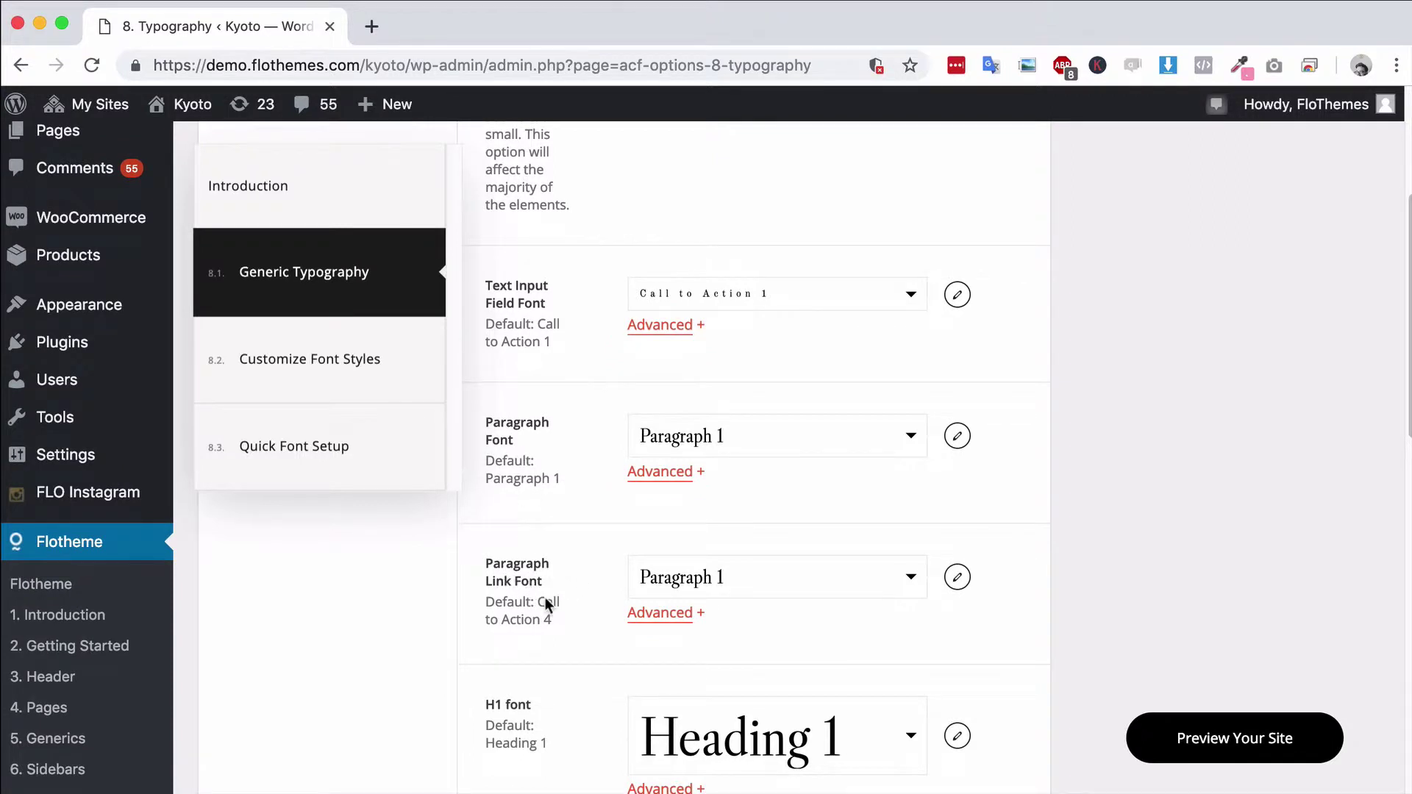
scroll(529, 585, down, 1)
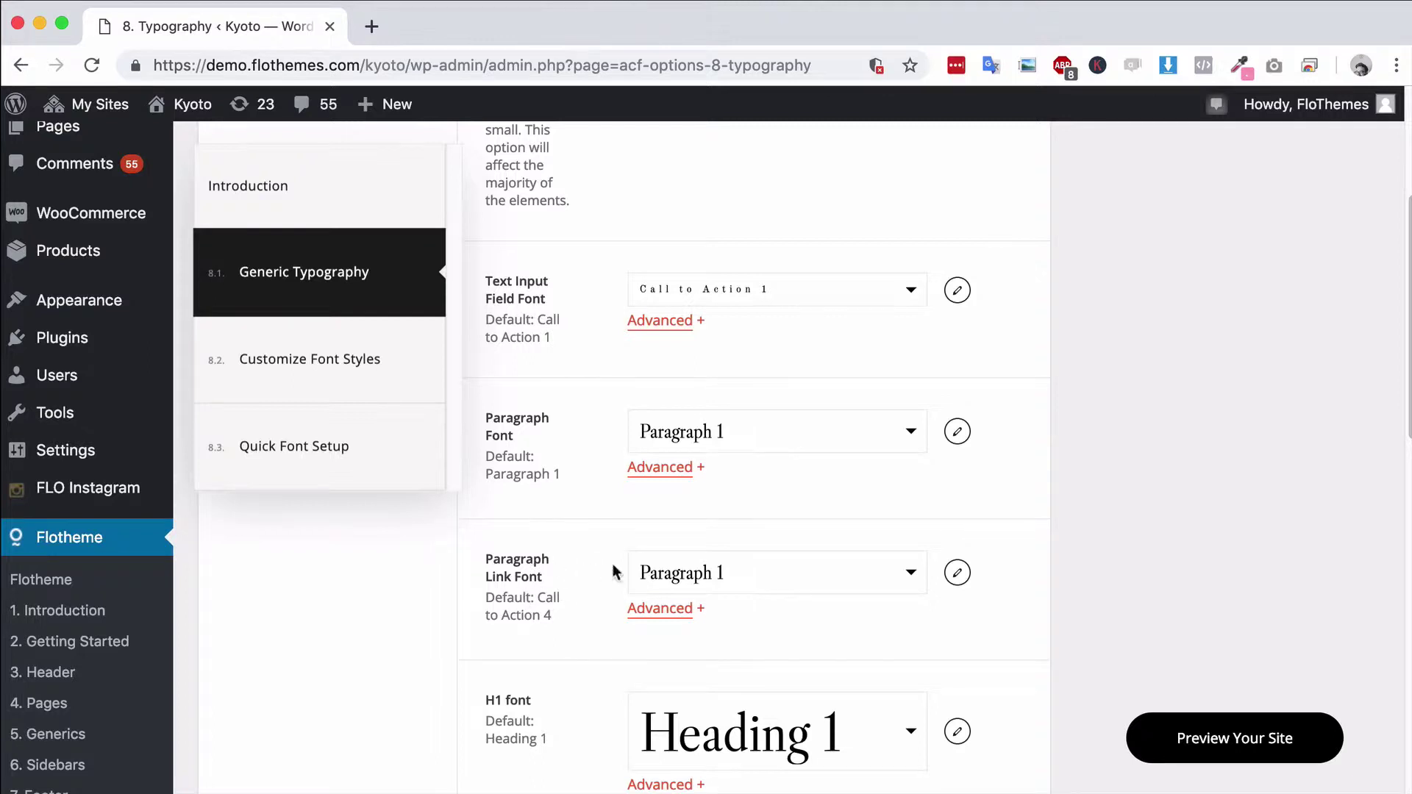
scroll(563, 563, down, 2)
scroll(521, 625, down, 5)
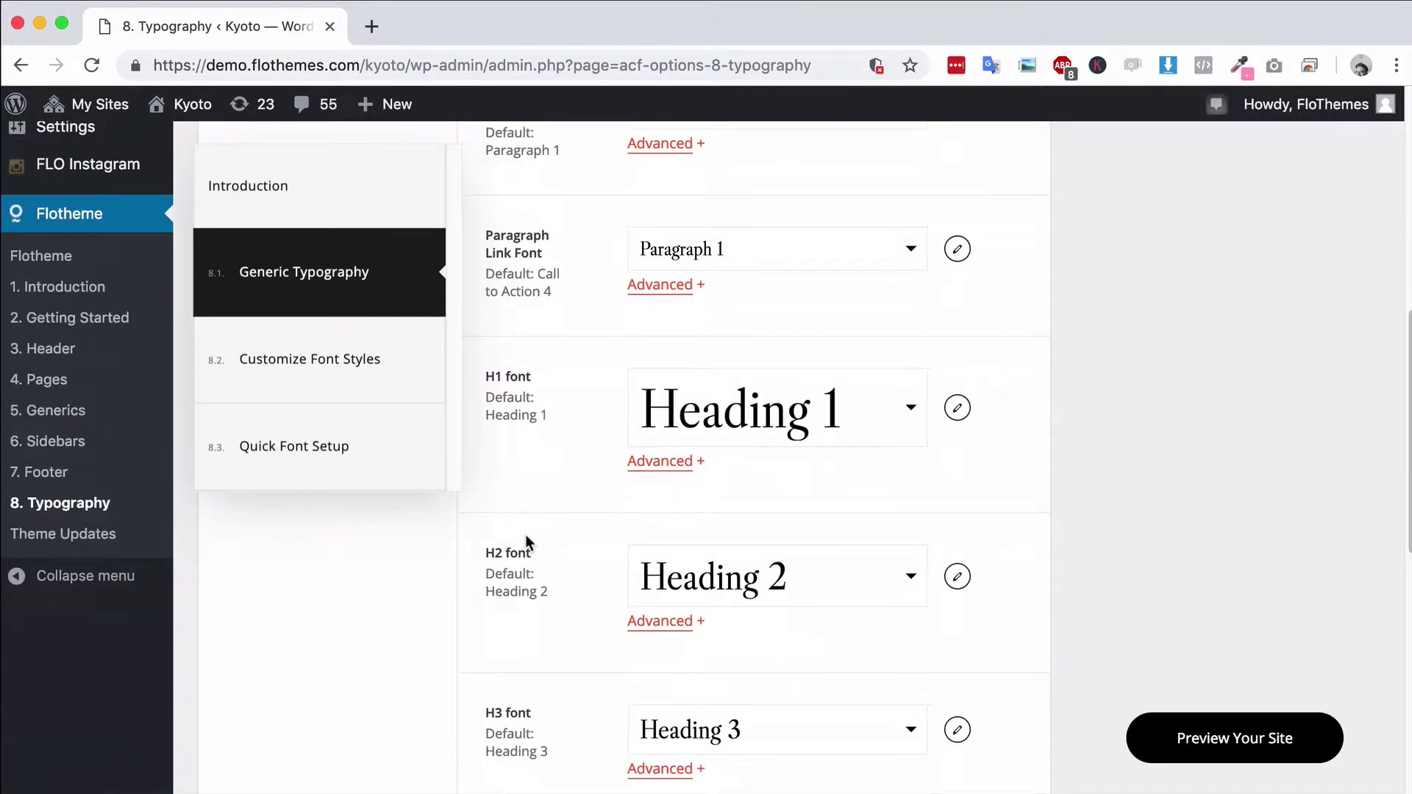
scroll(526, 545, down, 7)
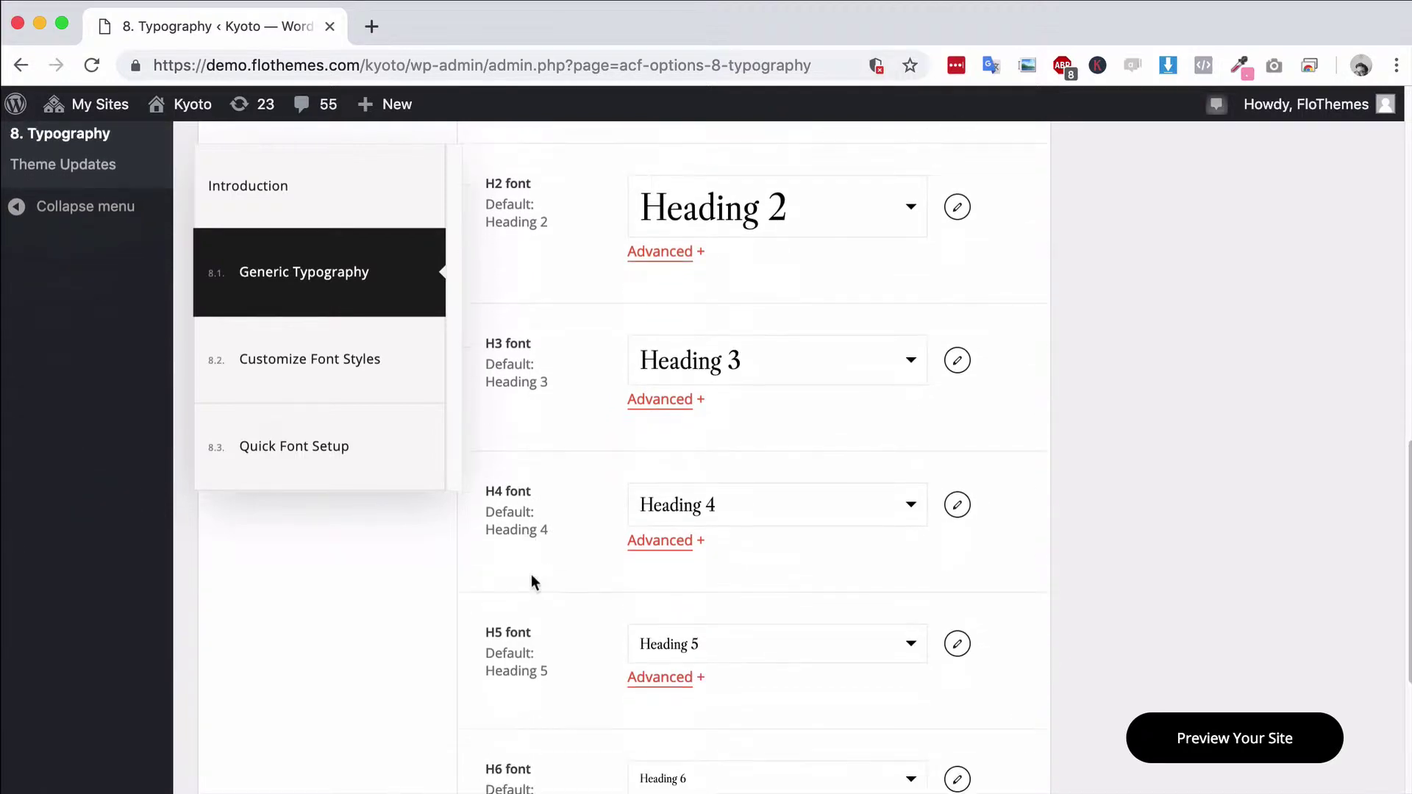
scroll(533, 581, down, 5)
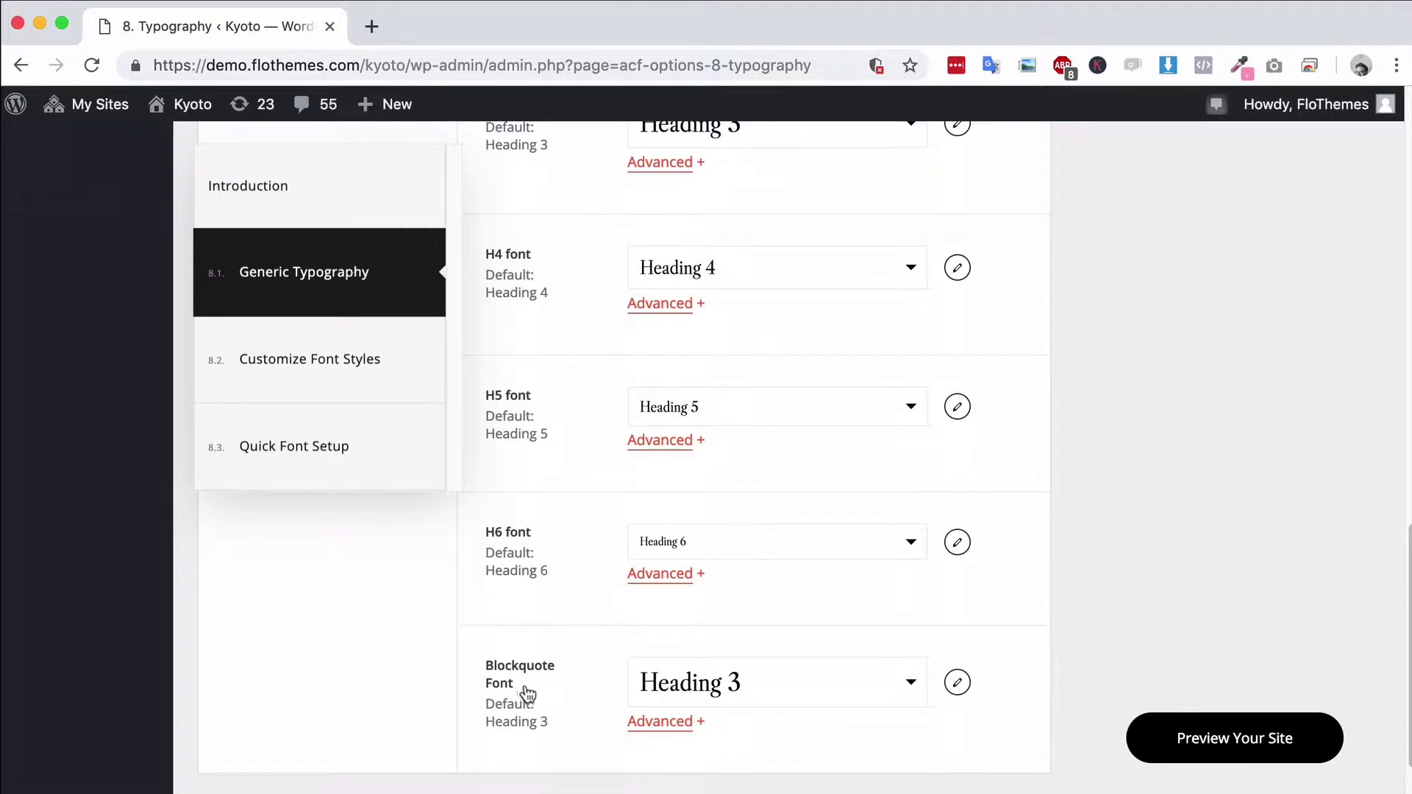
scroll(607, 680, down, 1)
scroll(608, 678, up, 20)
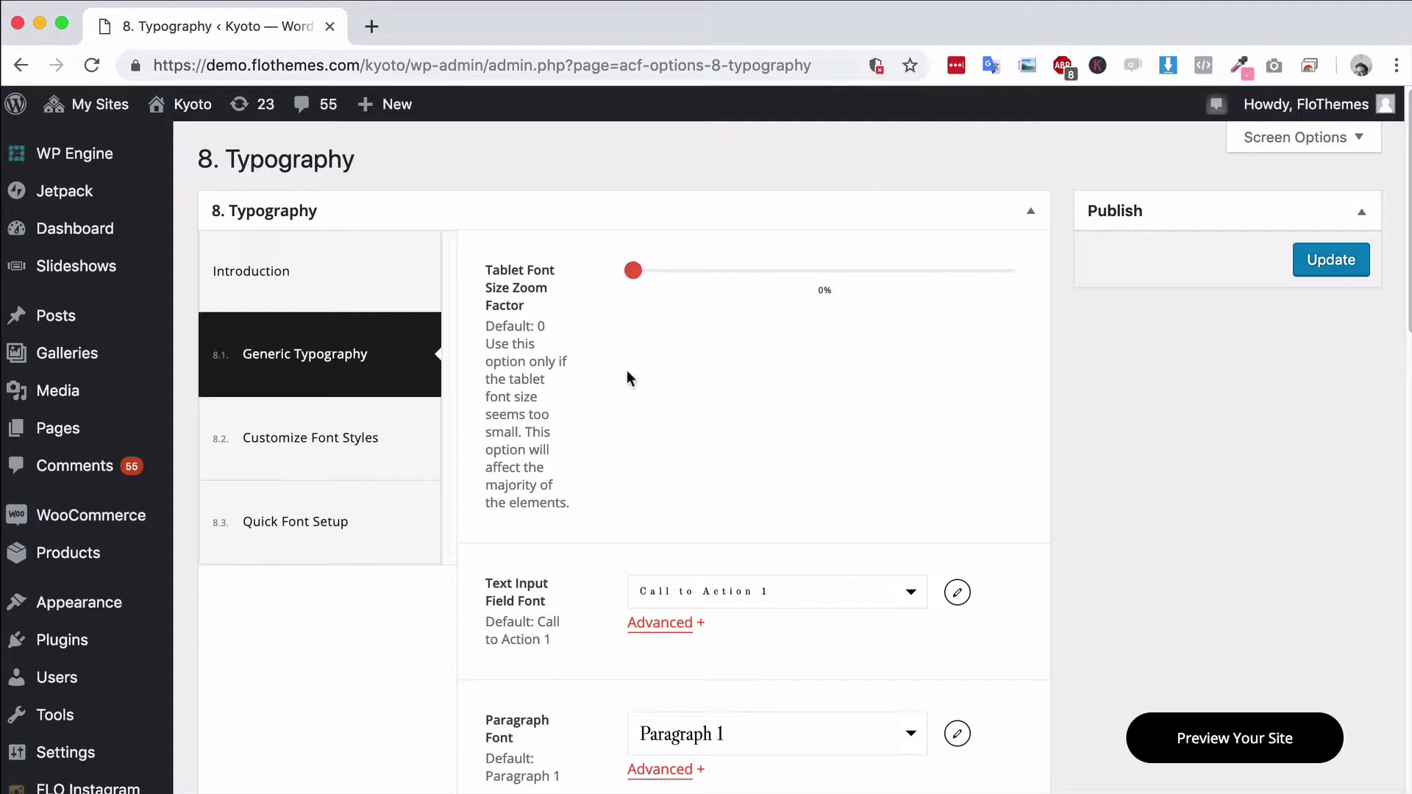
drag(634, 273, 515, 281)
click(759, 277)
click(722, 286)
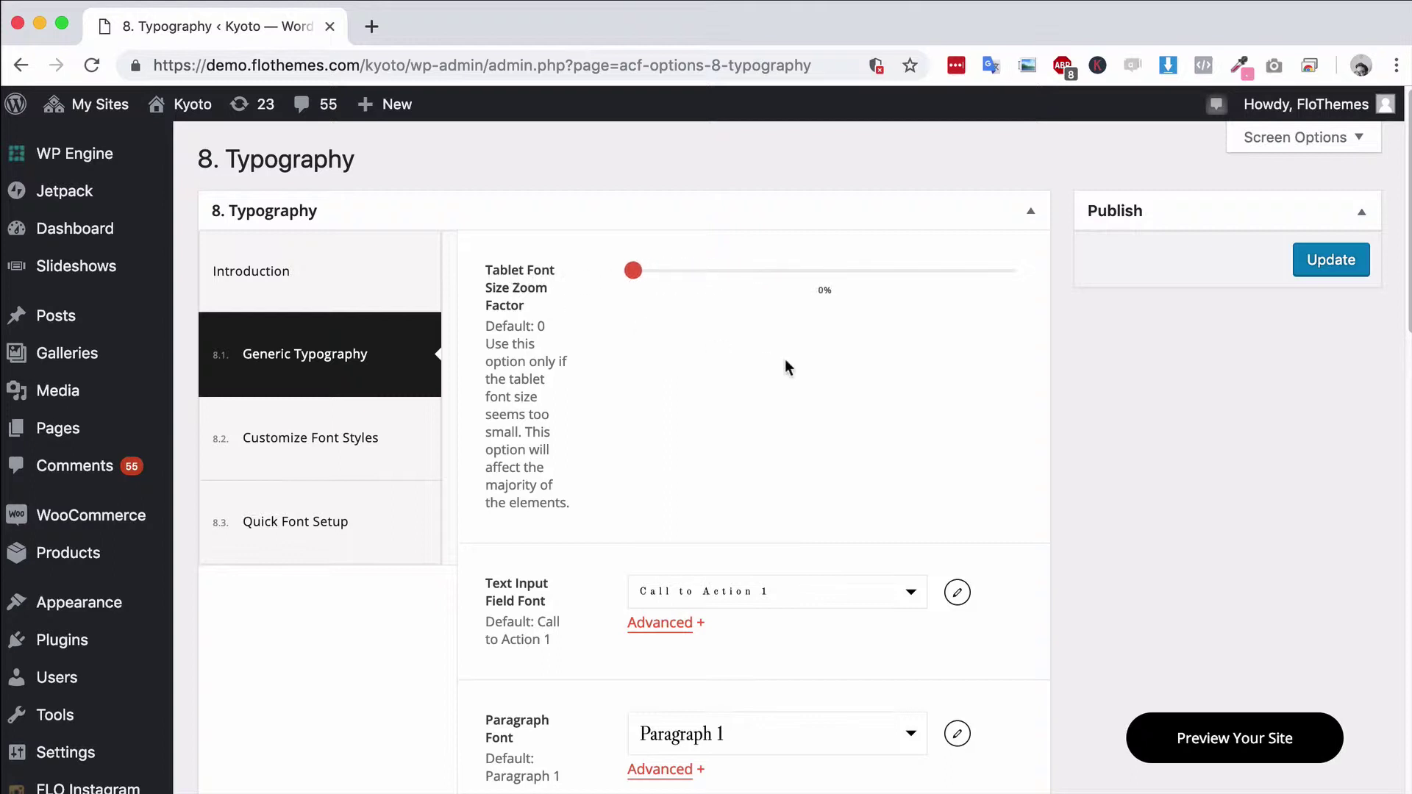
click(309, 442)
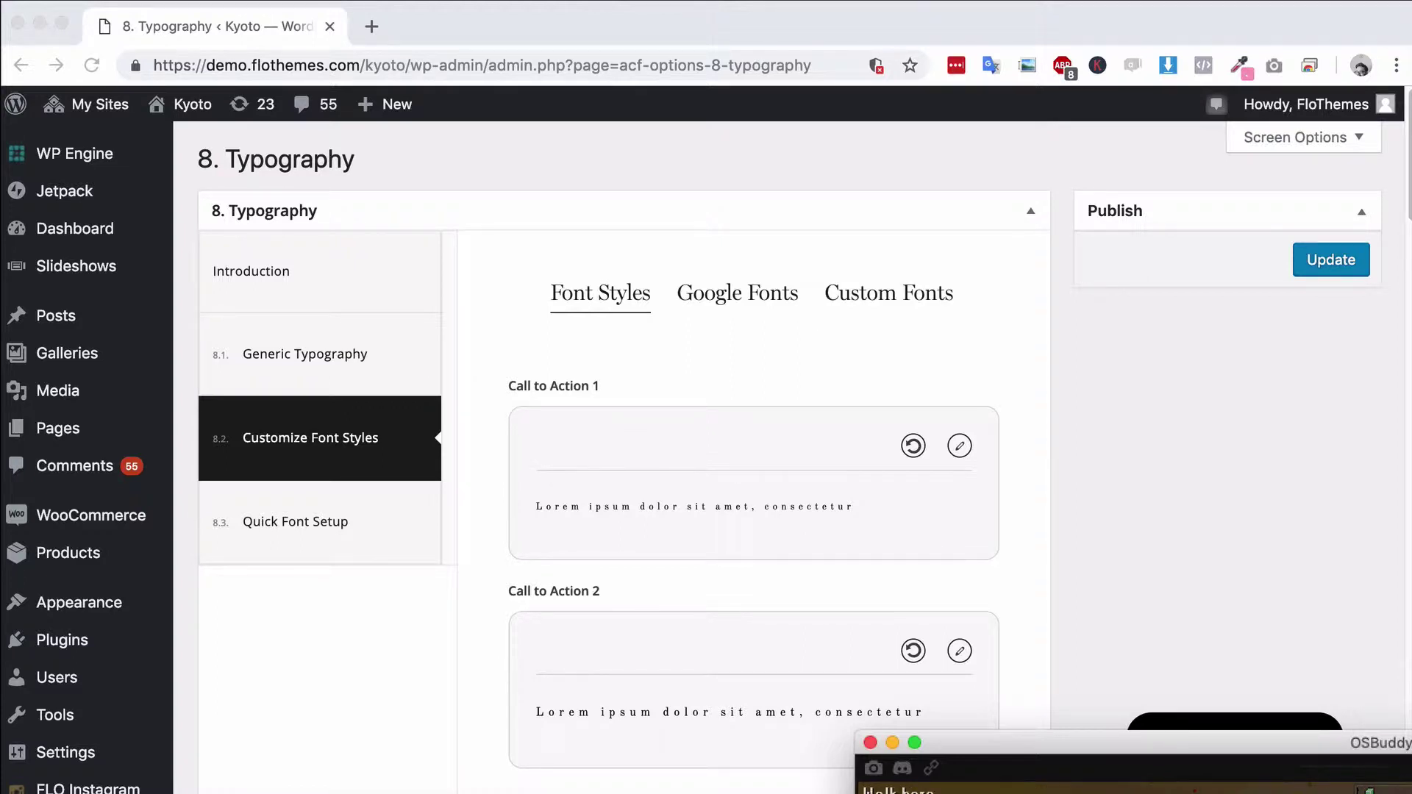
click(719, 355)
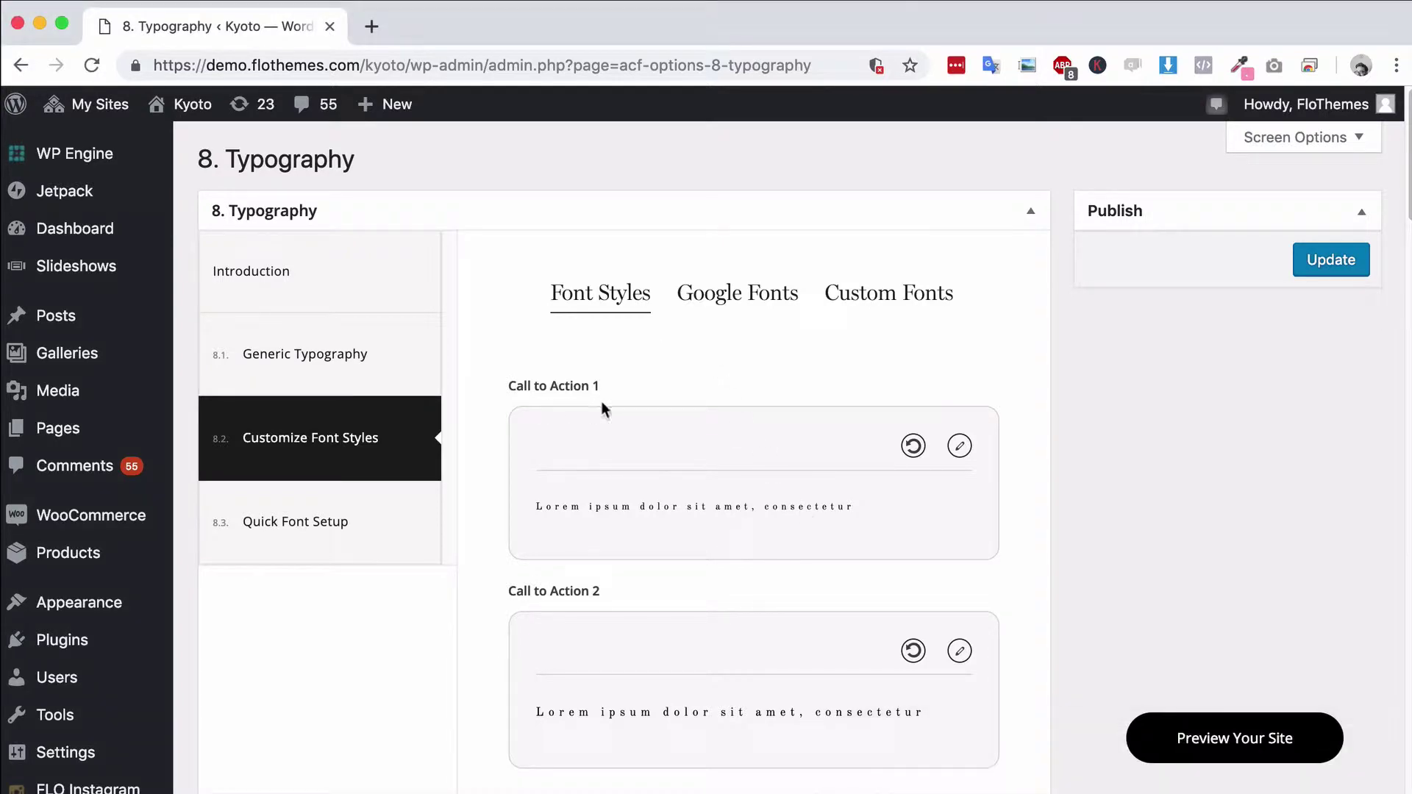
scroll(678, 472, down, 1)
scroll(693, 474, down, 8)
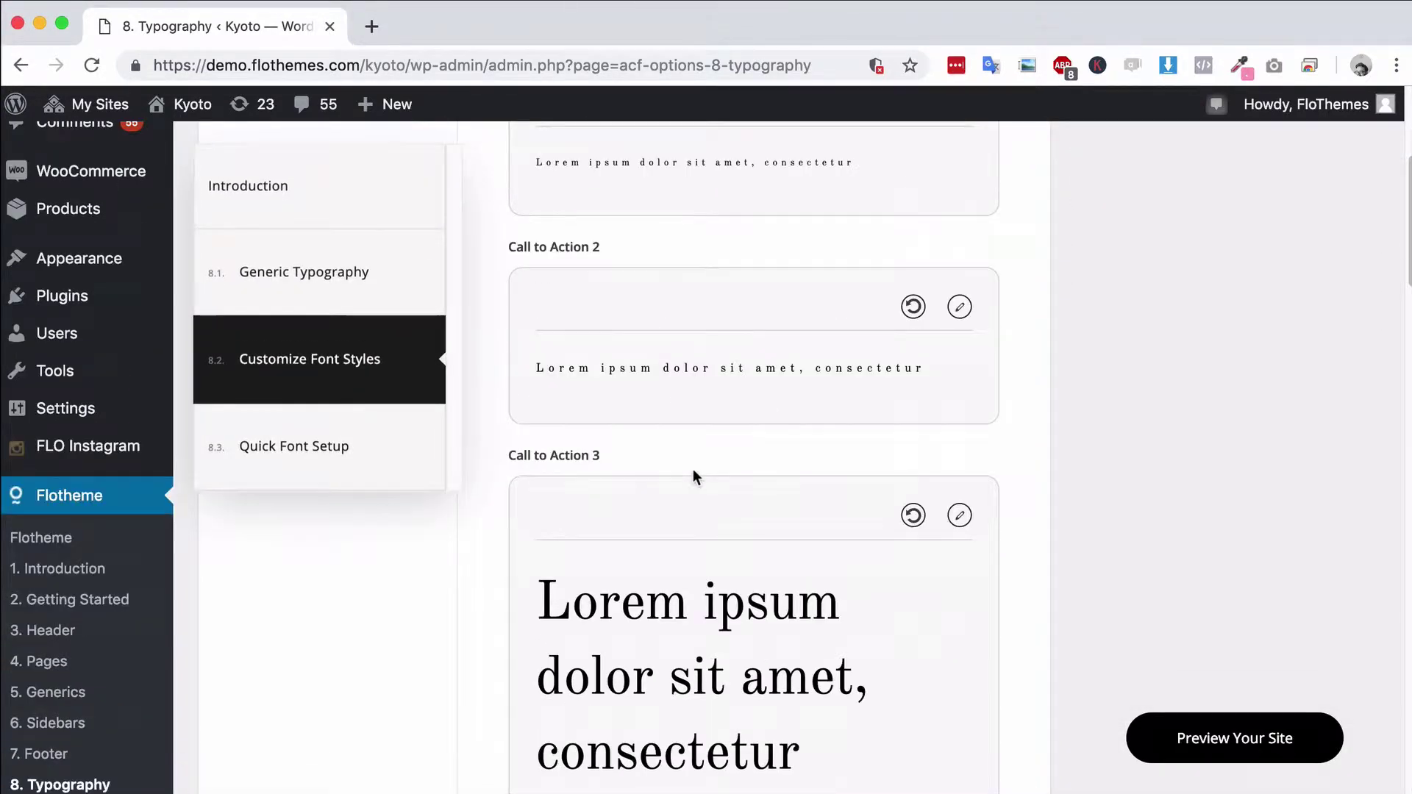
scroll(693, 469, down, 18)
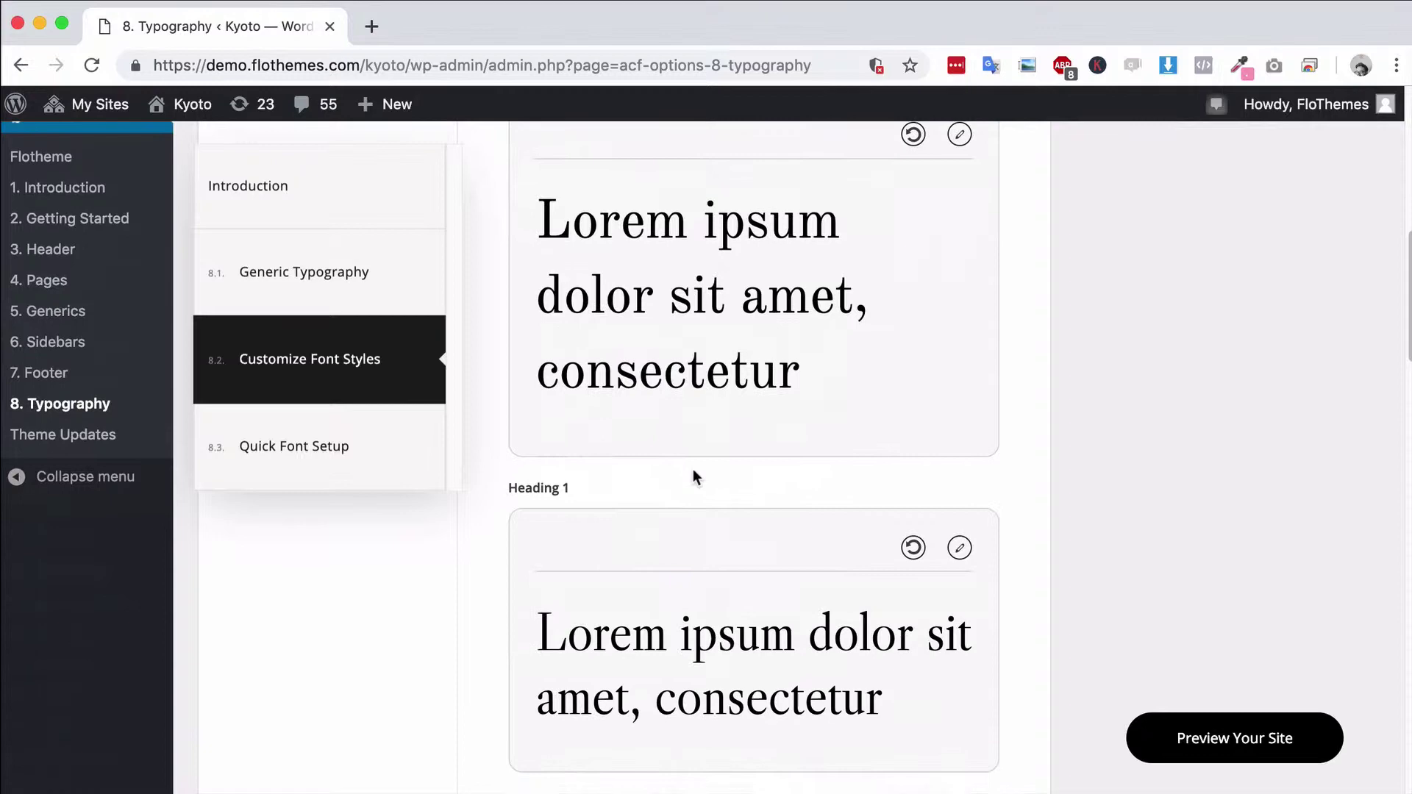
scroll(693, 469, down, 3)
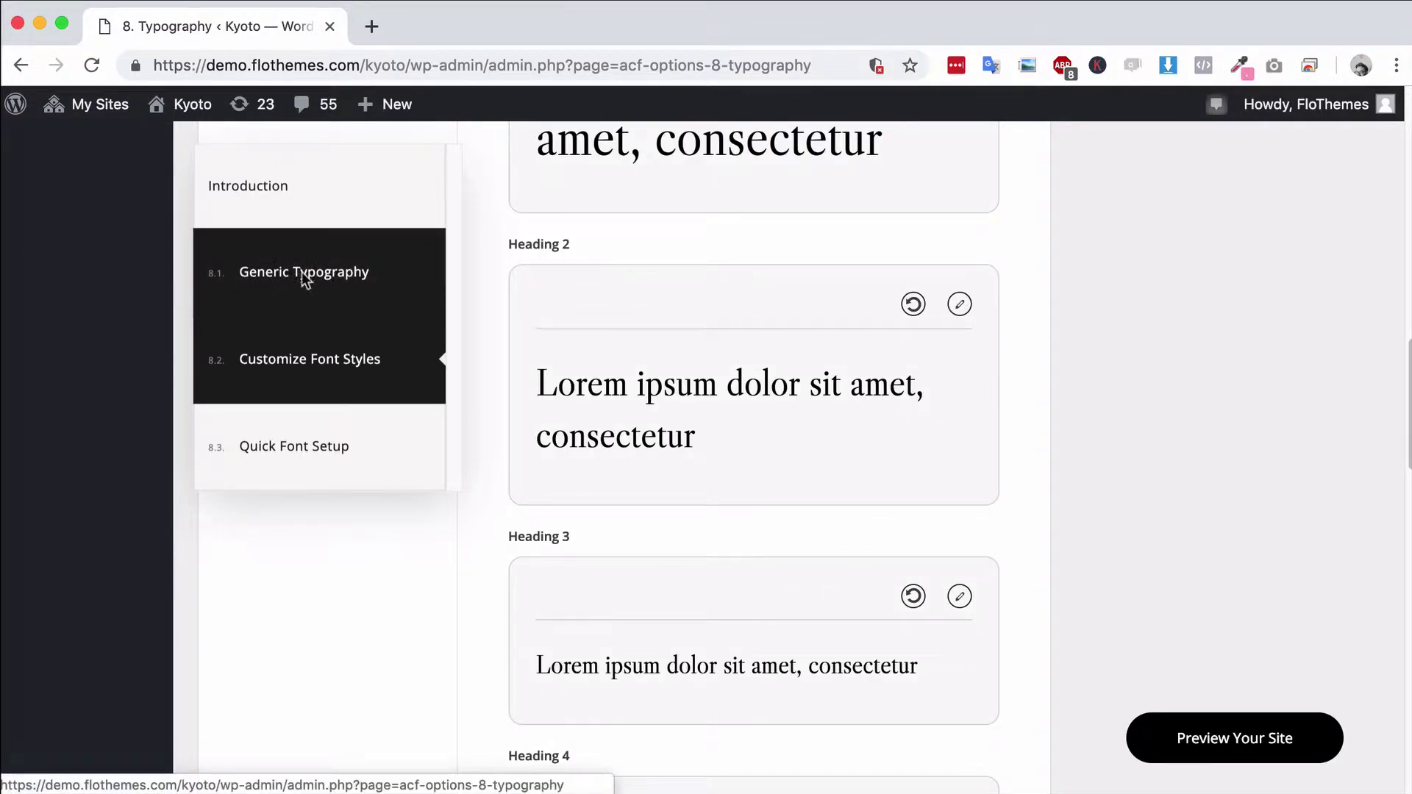
scroll(758, 464, down, 9)
scroll(760, 470, down, 20)
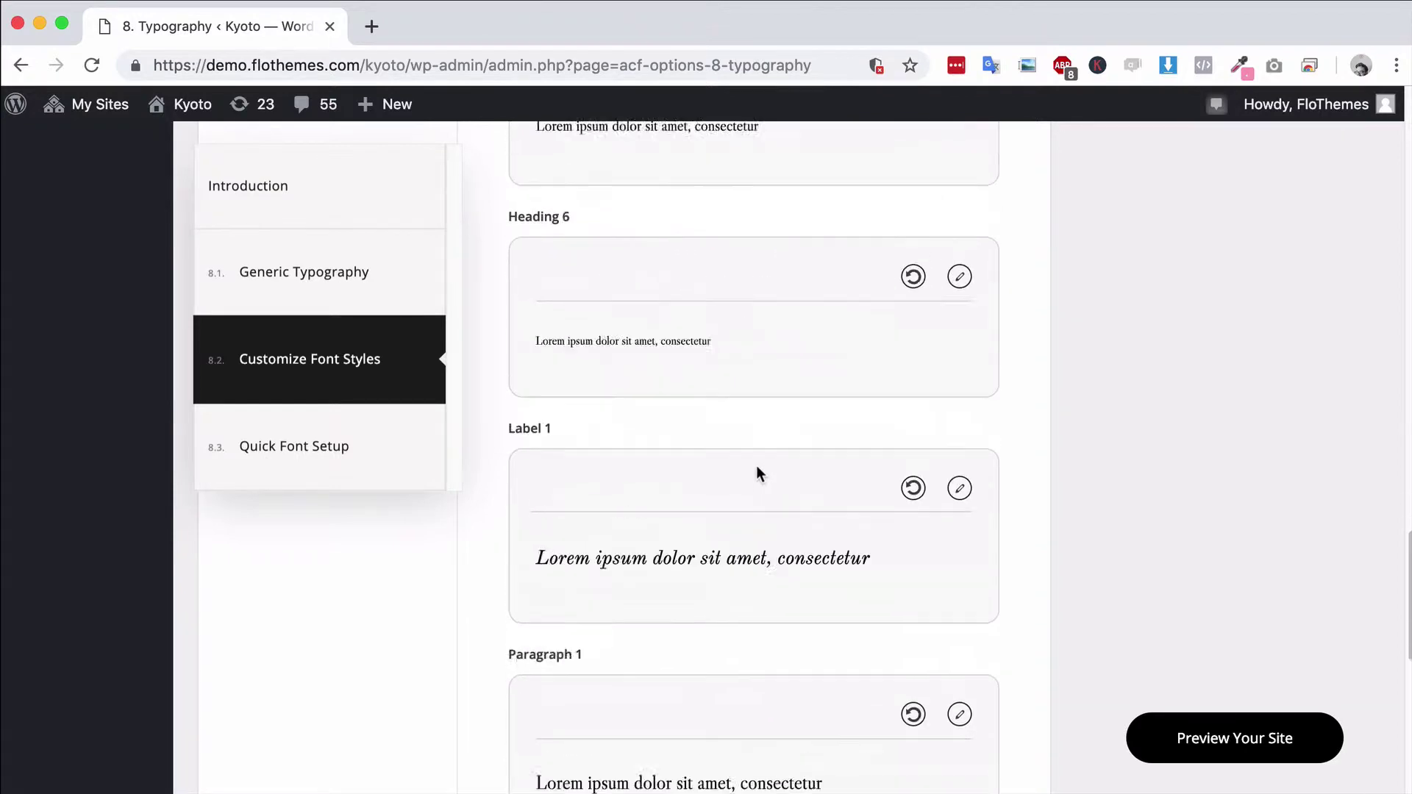
scroll(678, 484, up, 20)
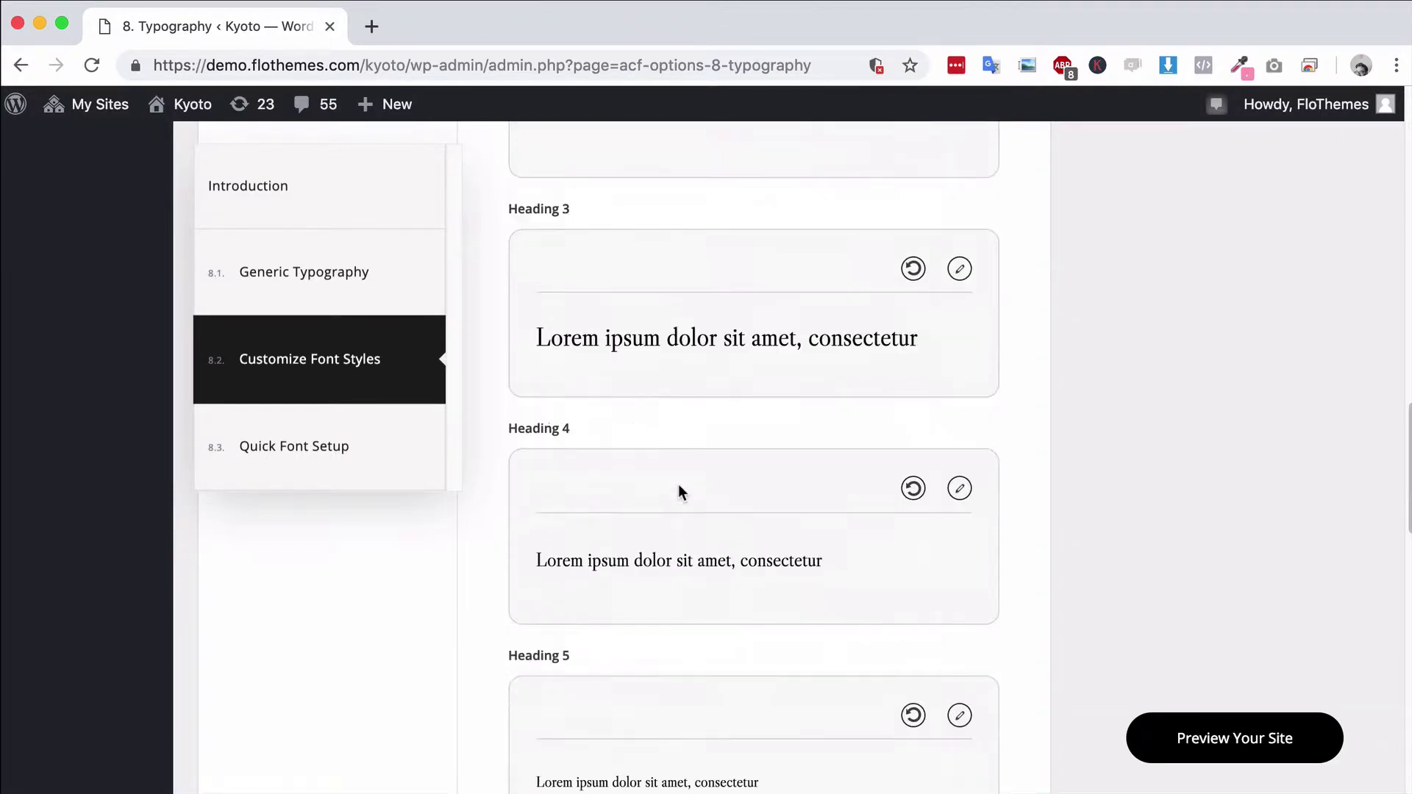
scroll(681, 483, down, 10)
scroll(693, 467, down, 4)
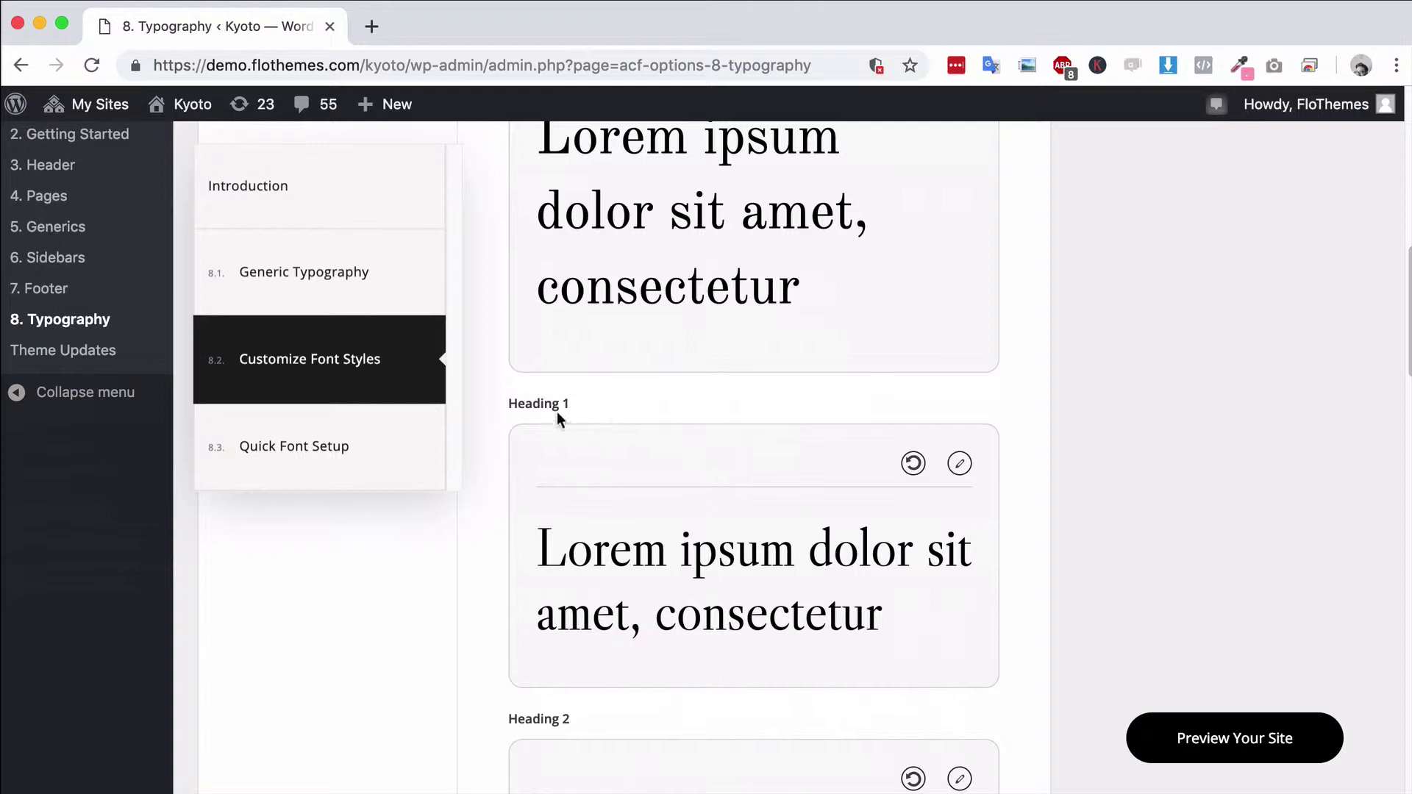
scroll(668, 525, down, 2)
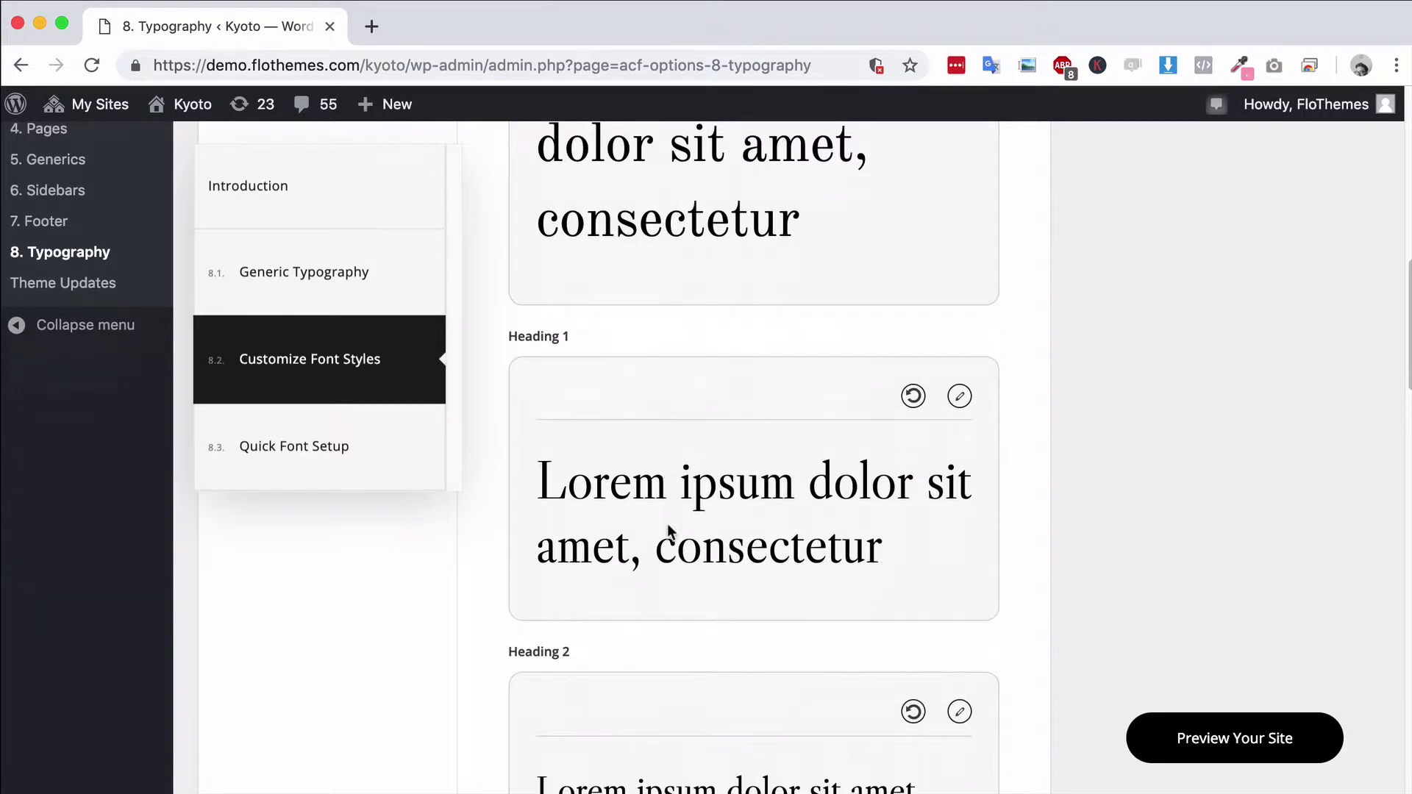
scroll(667, 527, up, 10)
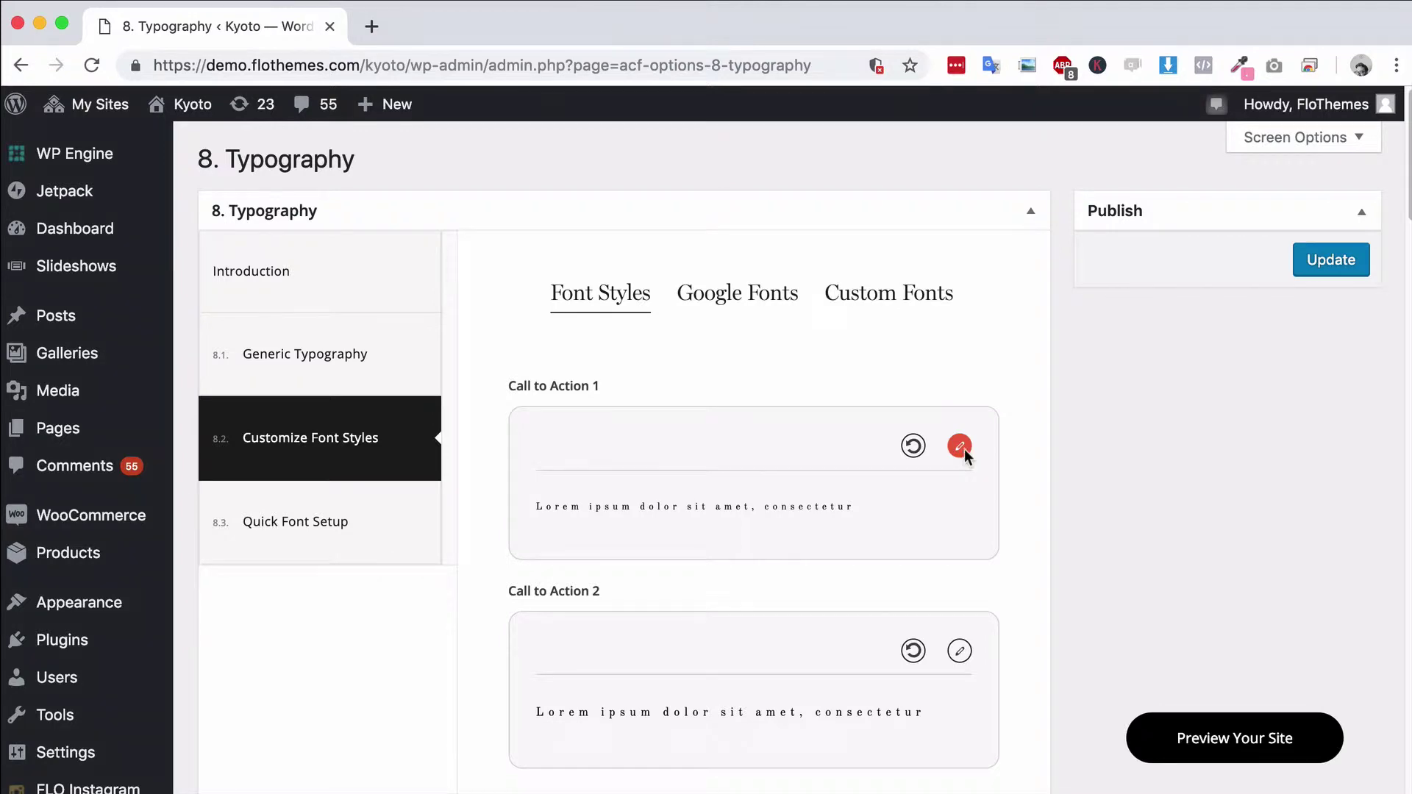
Open the Call to Action 1 style editor, keeping the Old Stand TT Regular font family
click(963, 448)
click(280, 445)
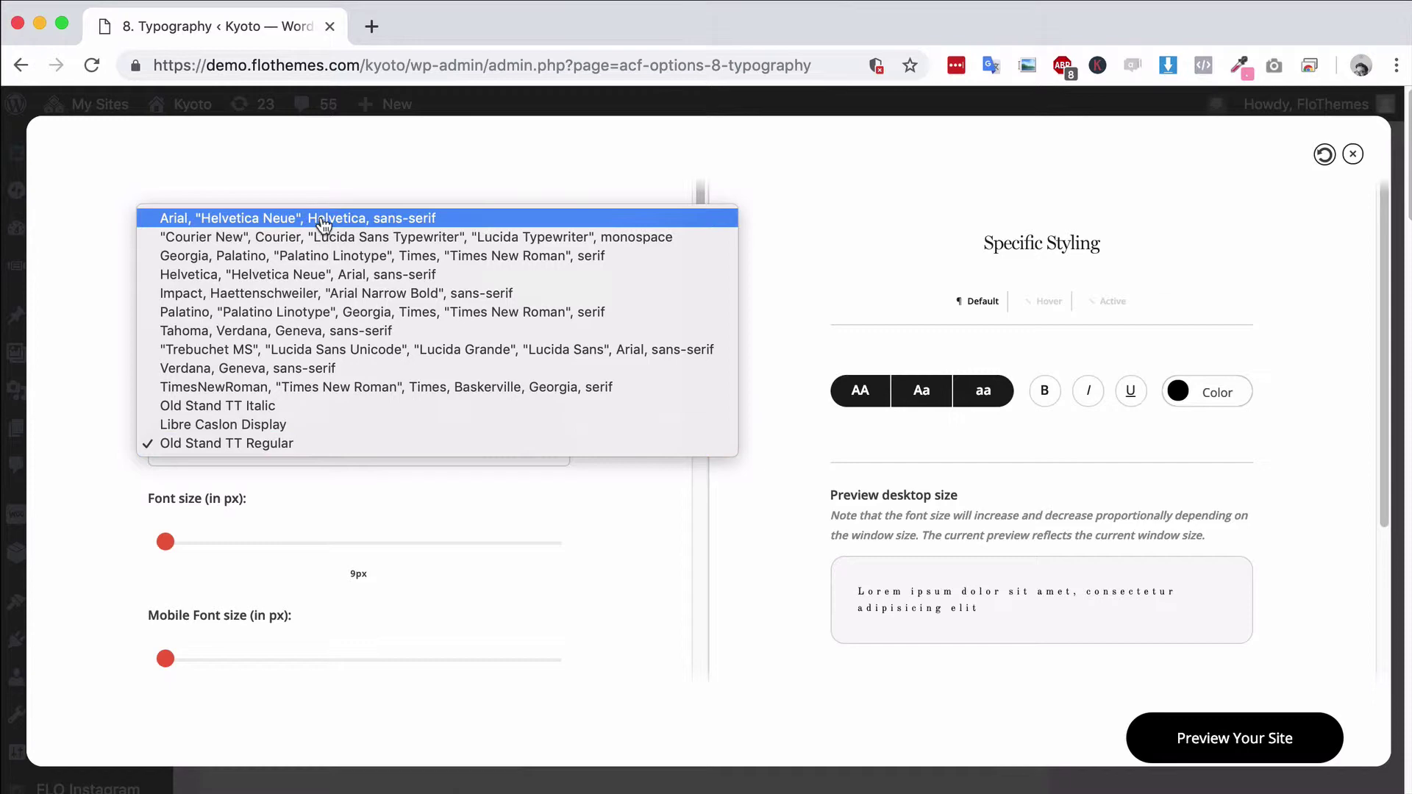
click(671, 515)
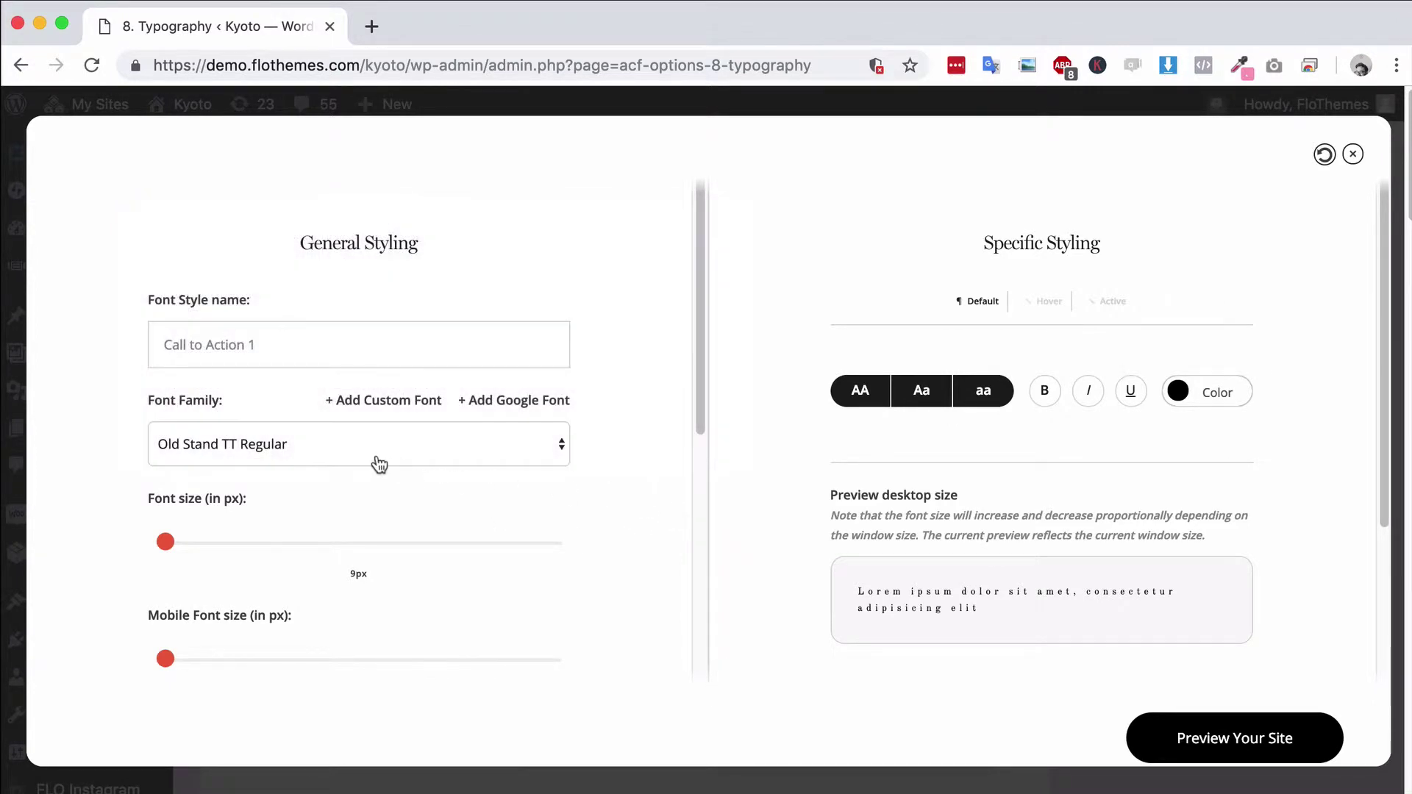
click(379, 463)
click(675, 544)
click(351, 450)
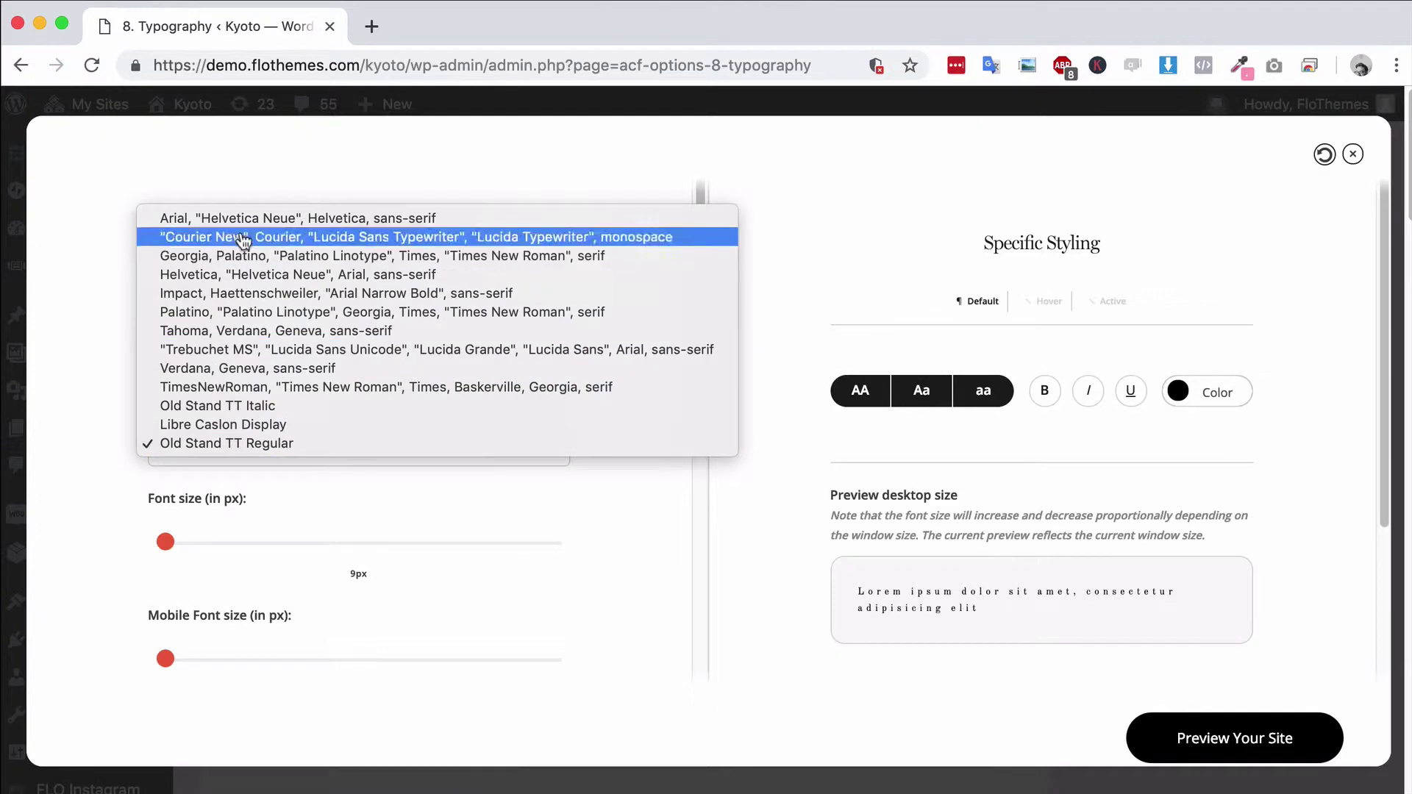
click(666, 560)
key(Escape)
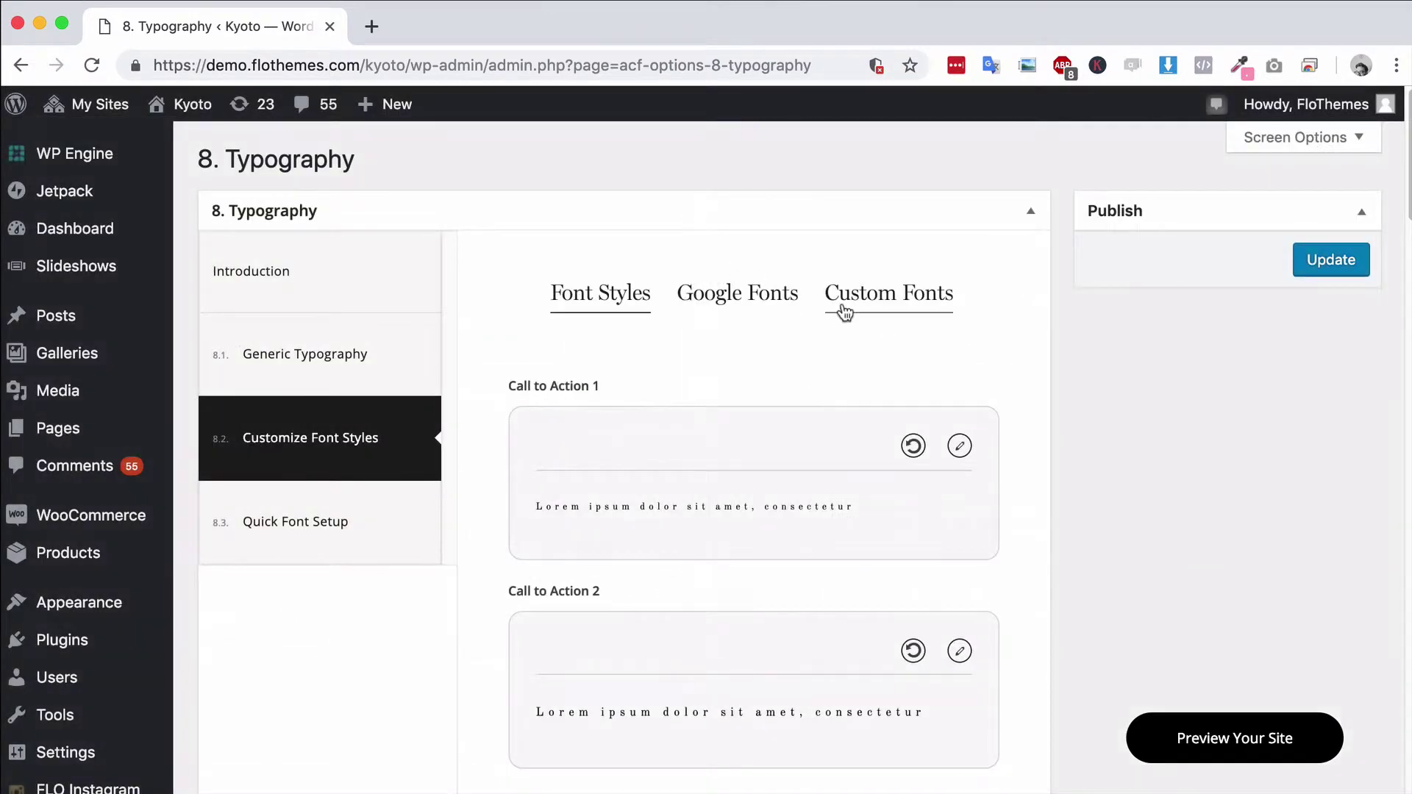
click(959, 446)
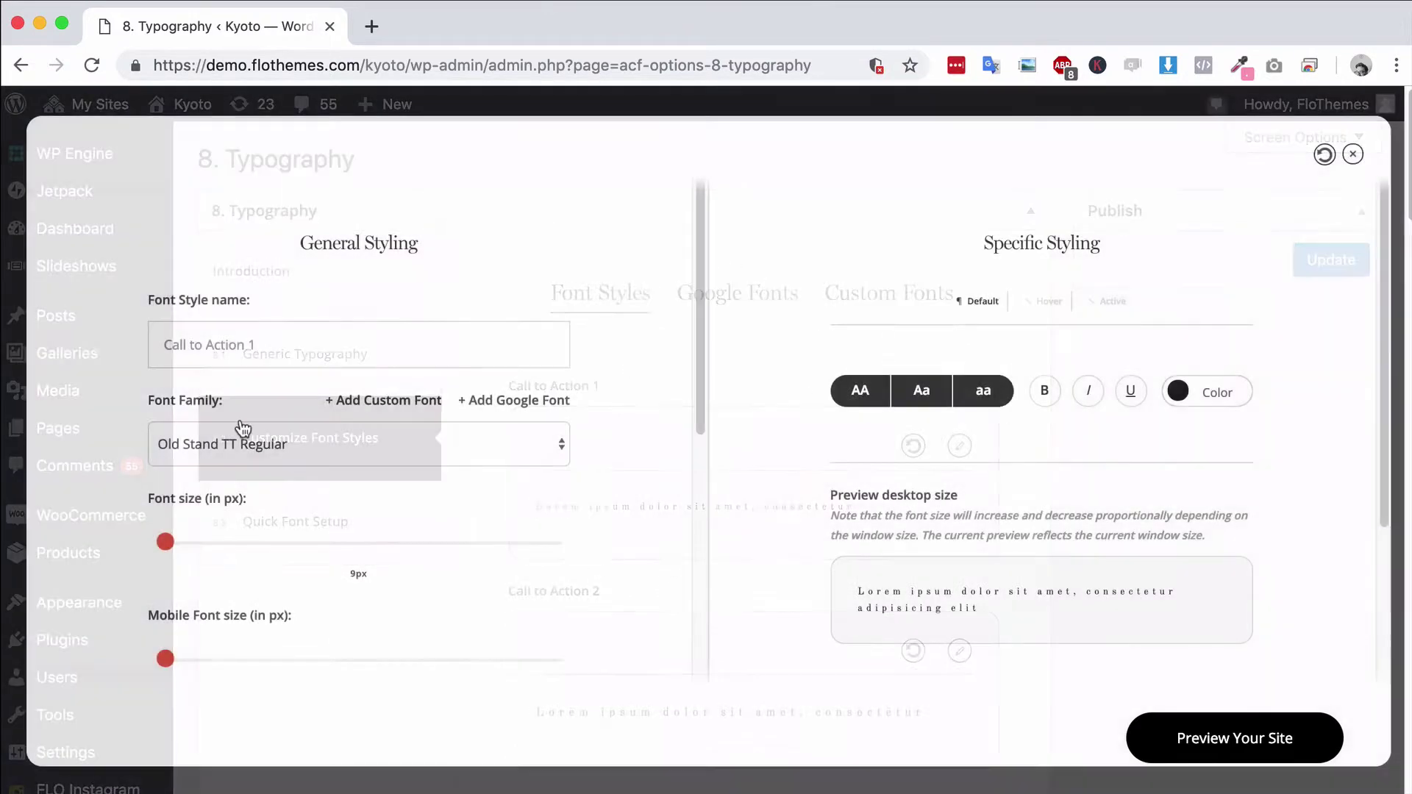
click(274, 452)
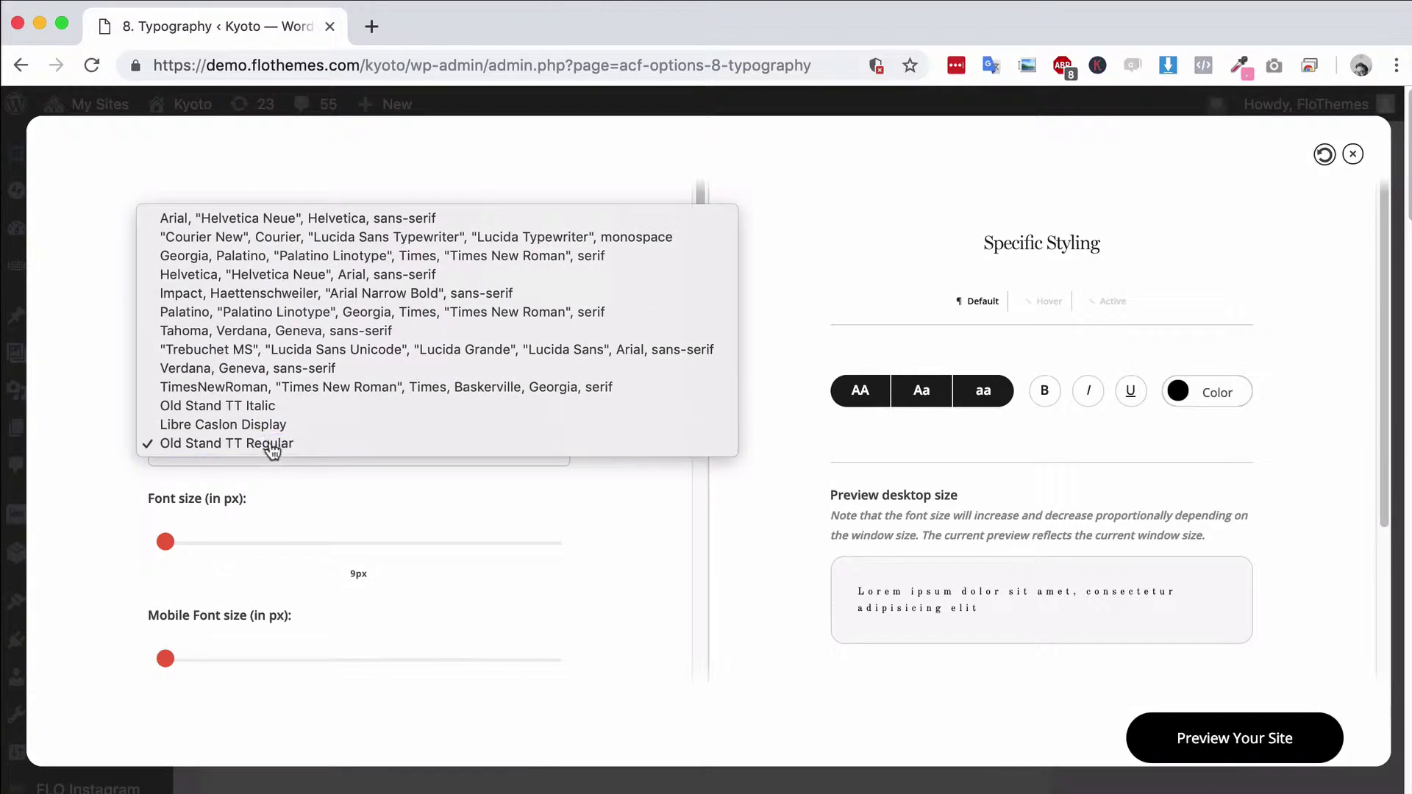
click(651, 543)
Set font size 39px, mobile size 28px, word spacing 0.62em and a taller line height
drag(171, 545, 228, 543)
scroll(173, 613, down, 1)
drag(171, 613, 479, 611)
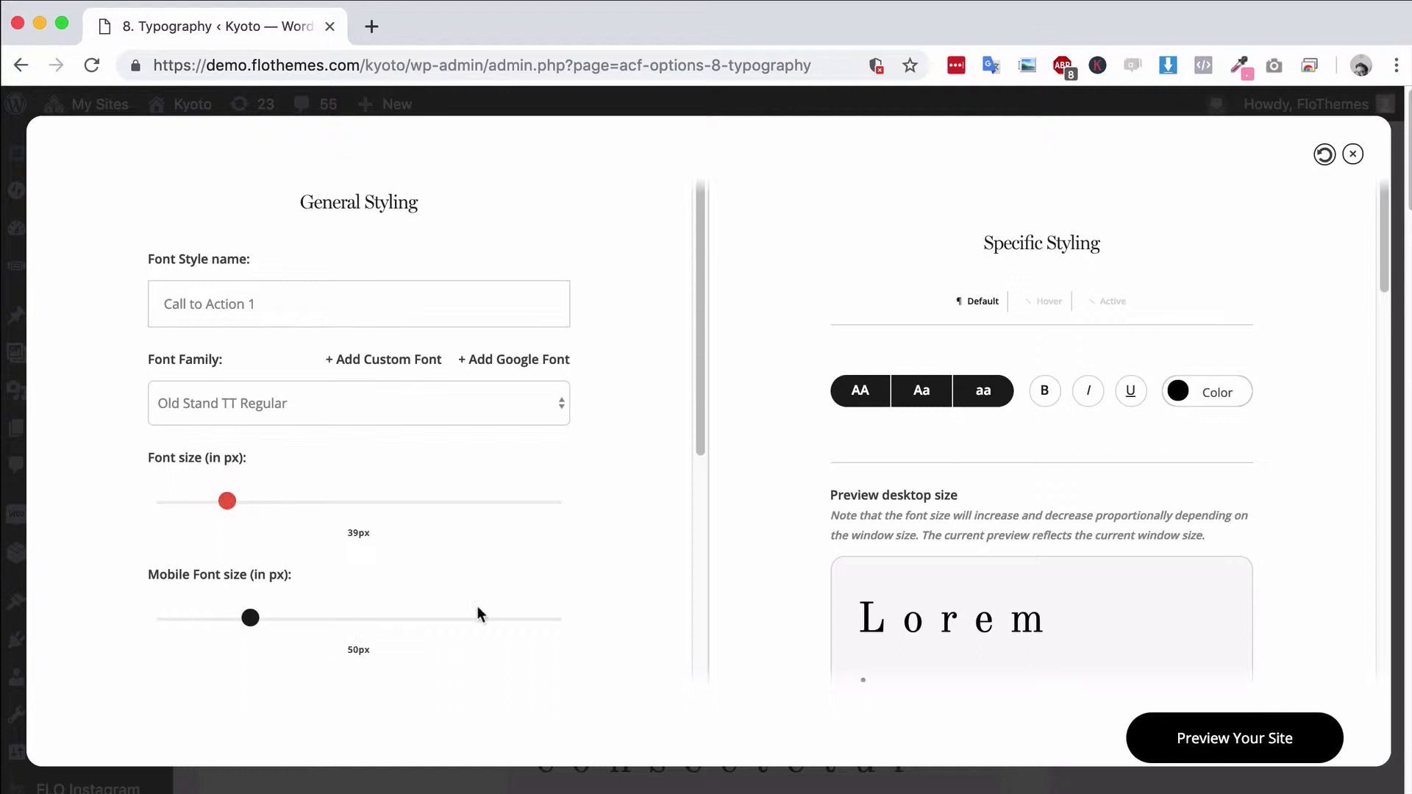
scroll(507, 603, down, 5)
drag(358, 430, 421, 430)
drag(400, 544, 477, 545)
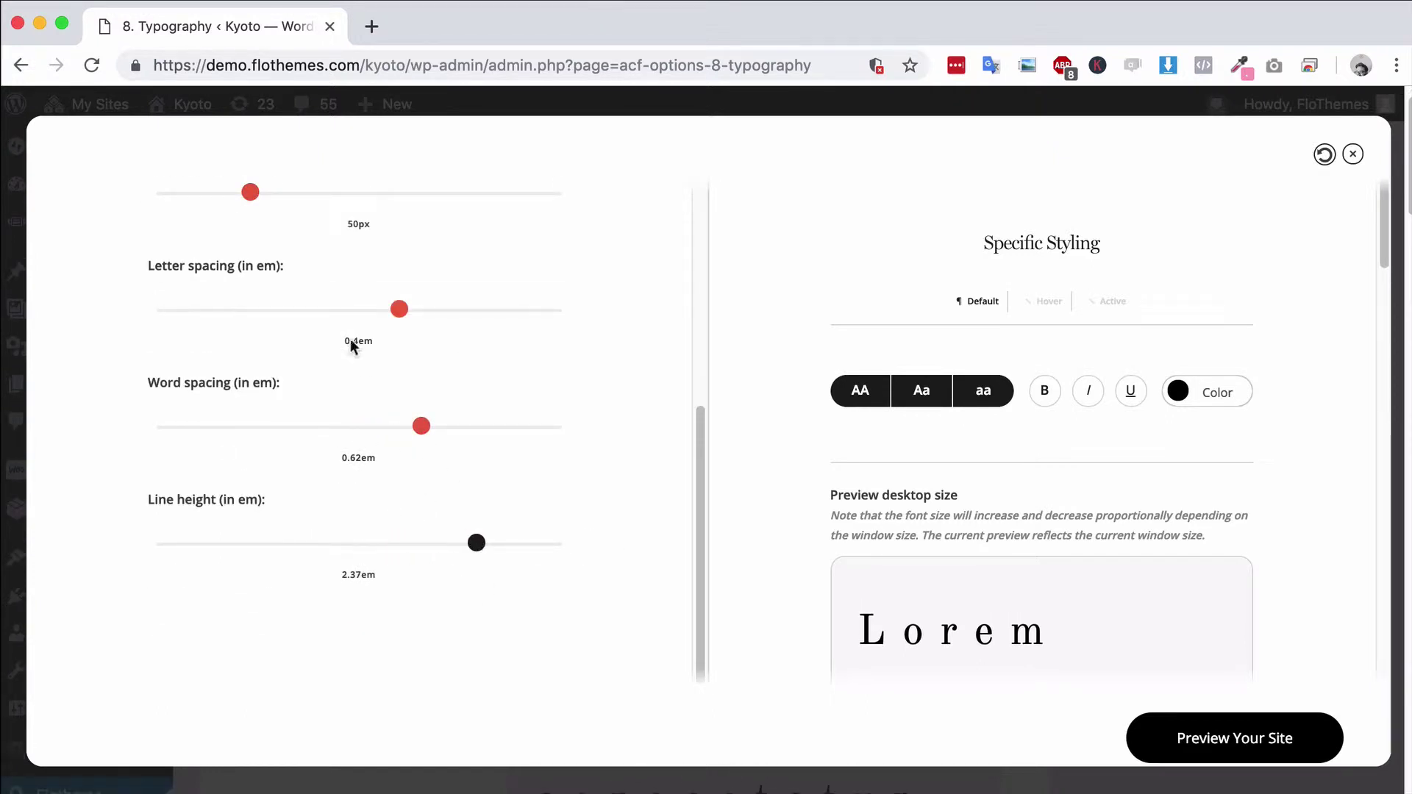
scroll(245, 230, up, 1)
drag(247, 230, 204, 231)
scroll(1135, 441, down, 5)
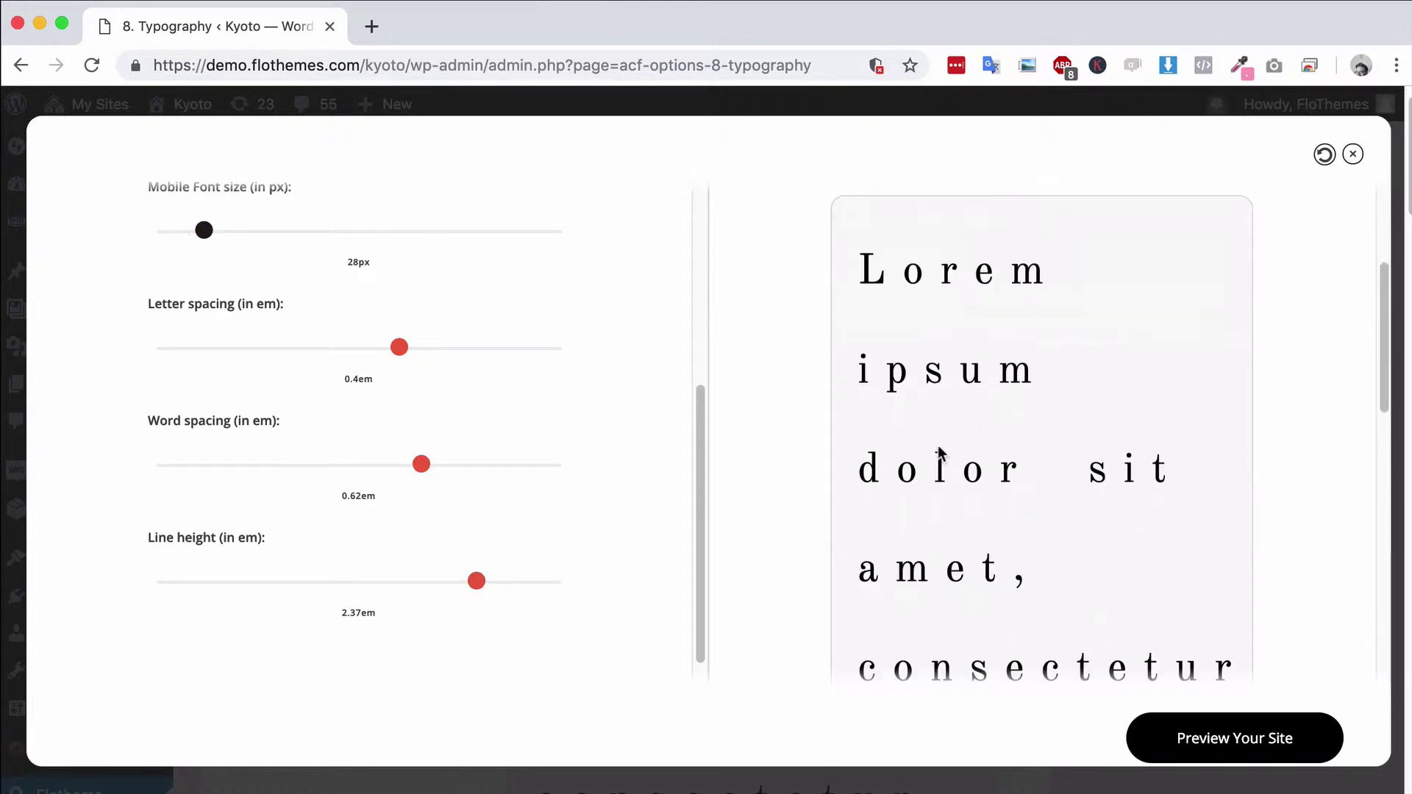
scroll(479, 482, down, 1)
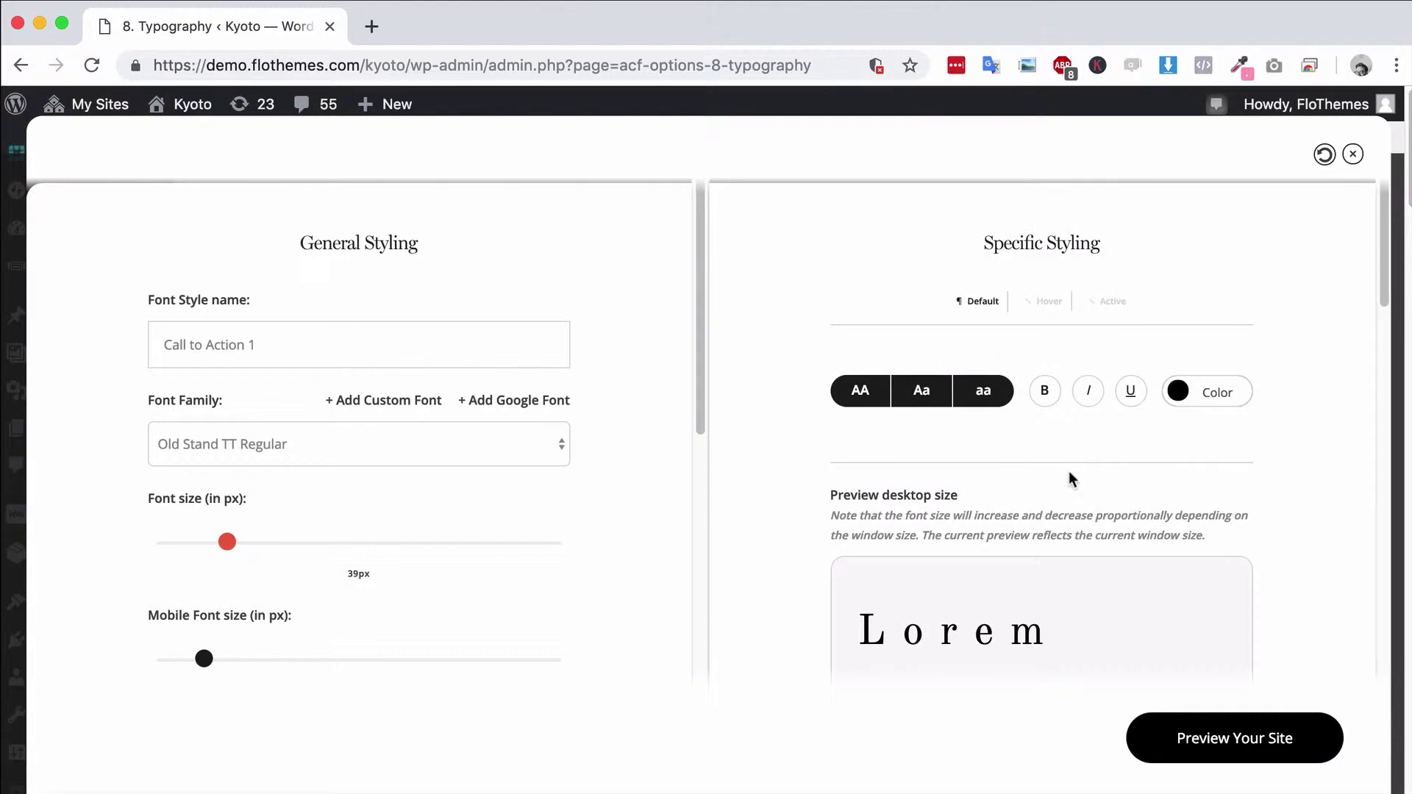
scroll(1022, 426, down, 1)
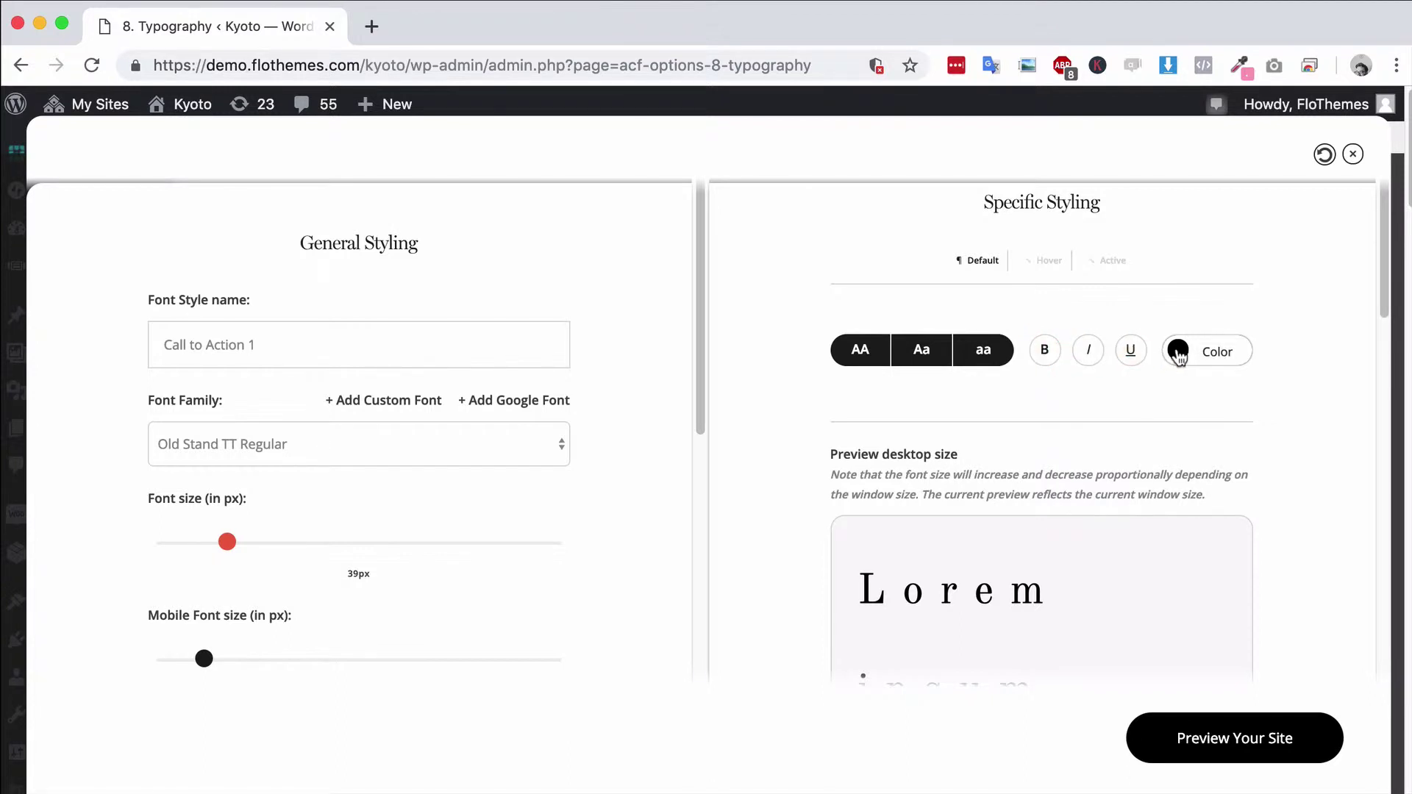
click(1042, 263)
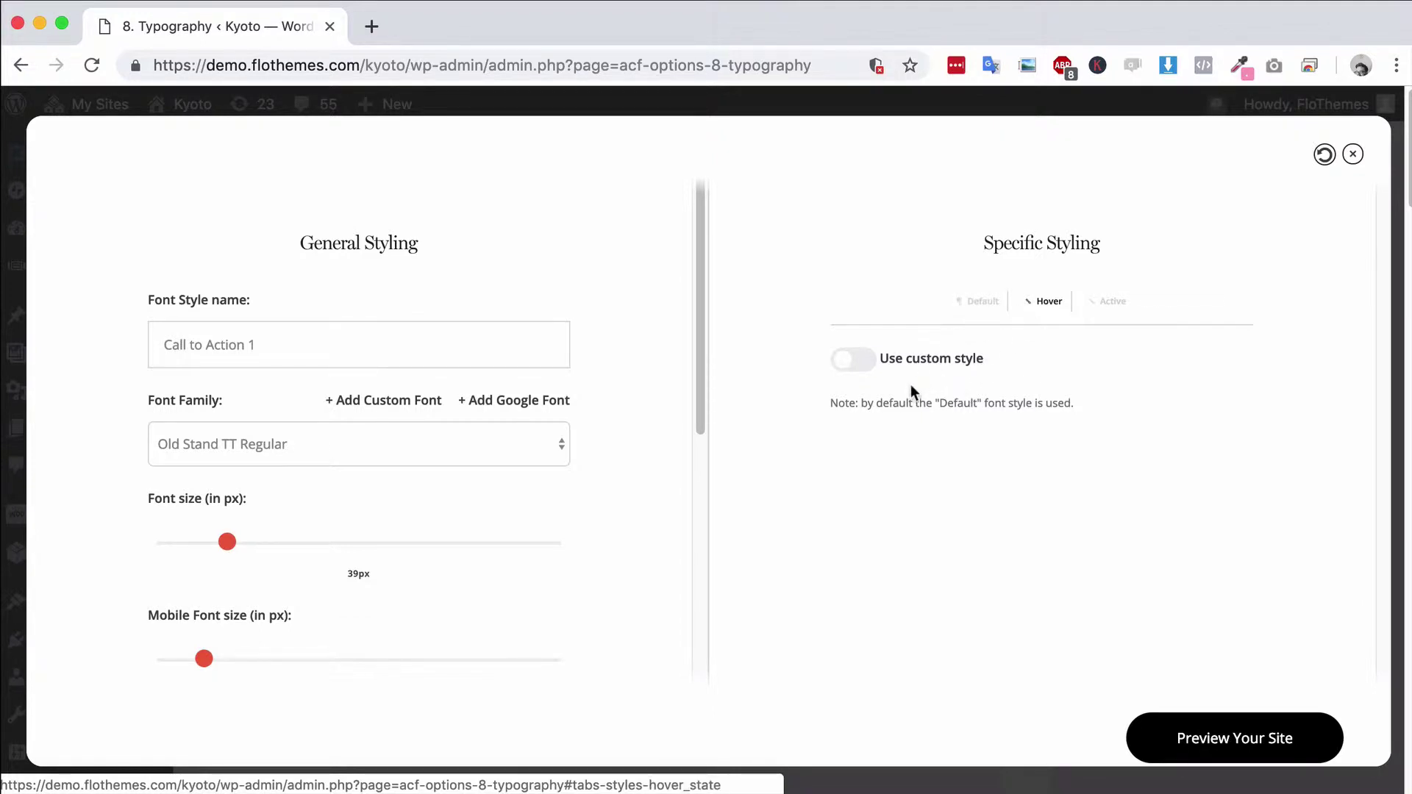
click(850, 360)
scroll(1057, 471, down, 6)
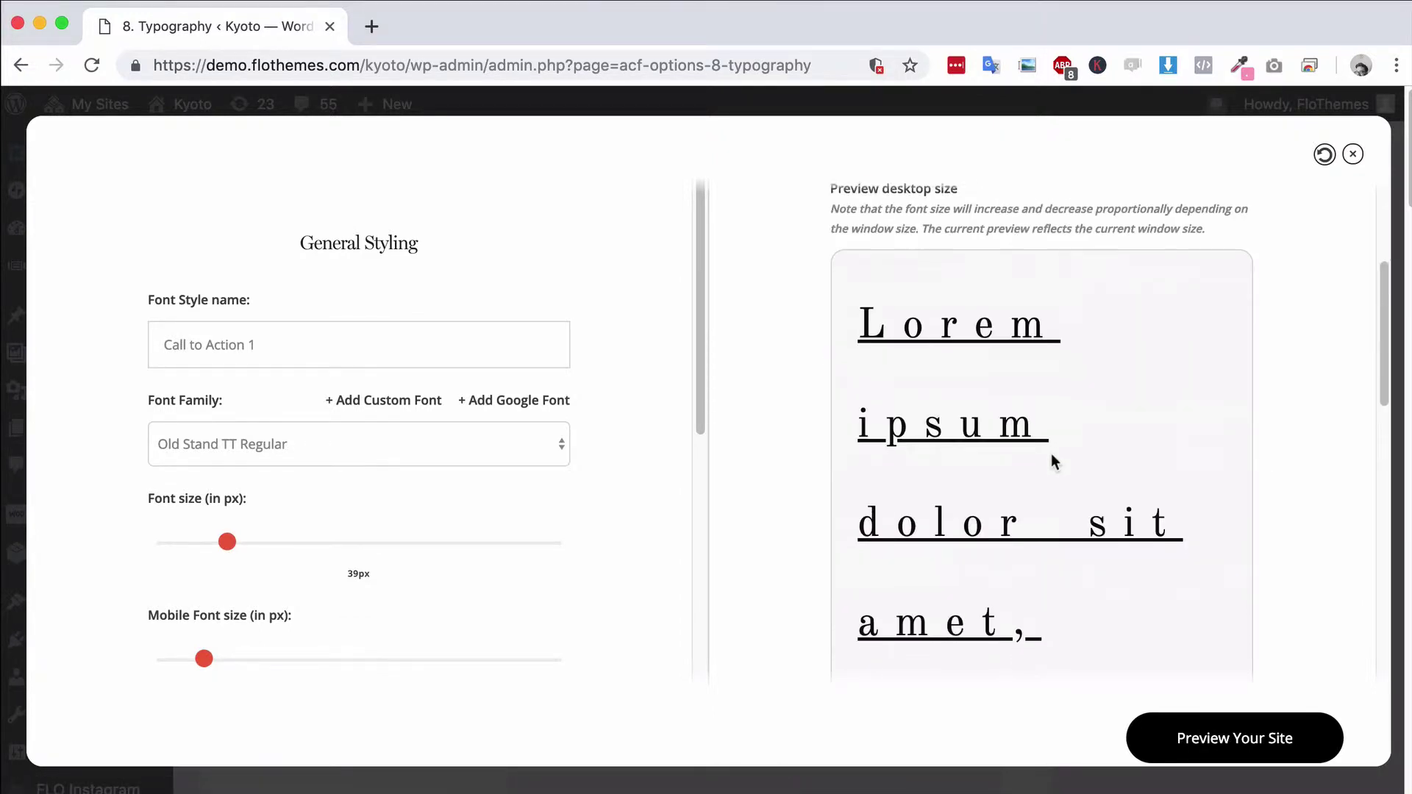
scroll(1057, 471, up, 6)
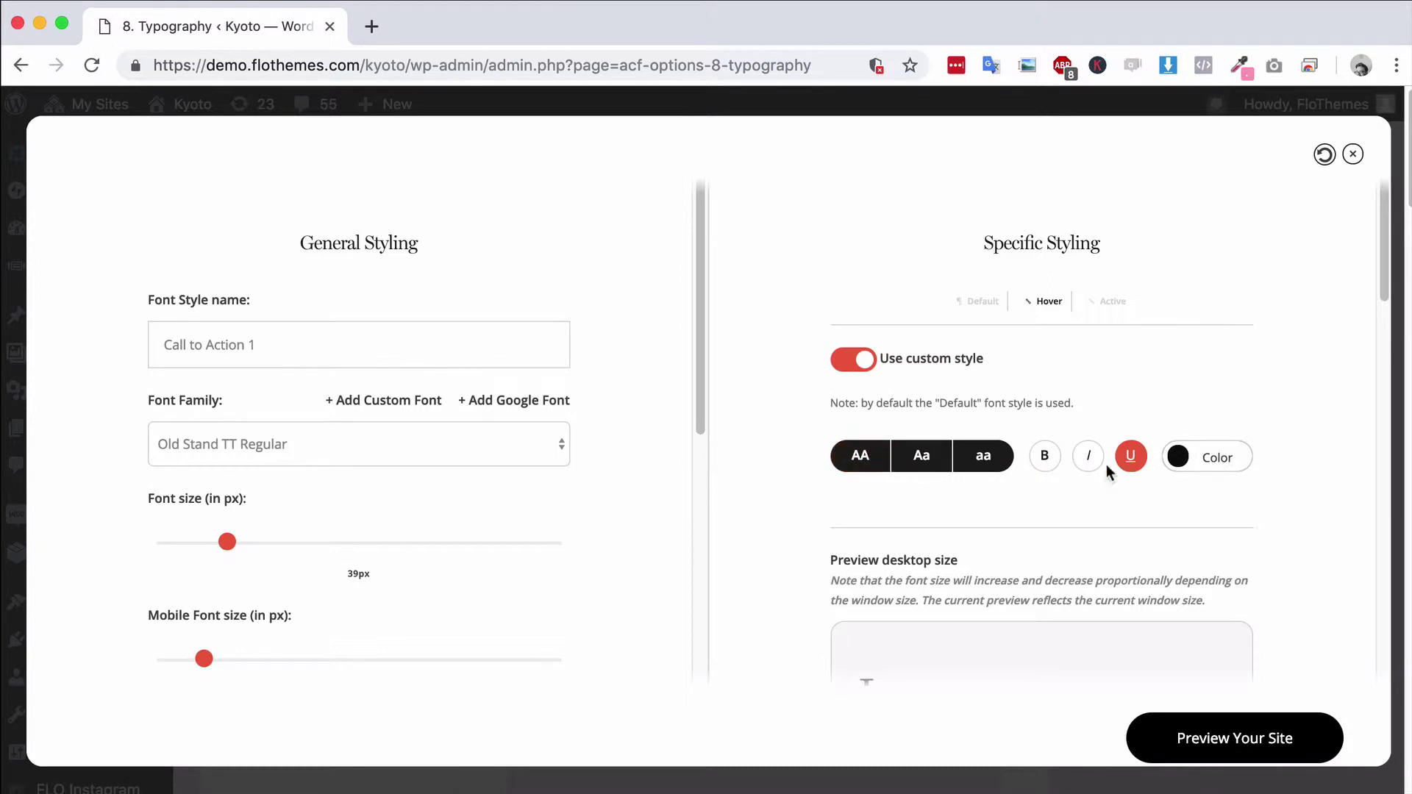
click(855, 361)
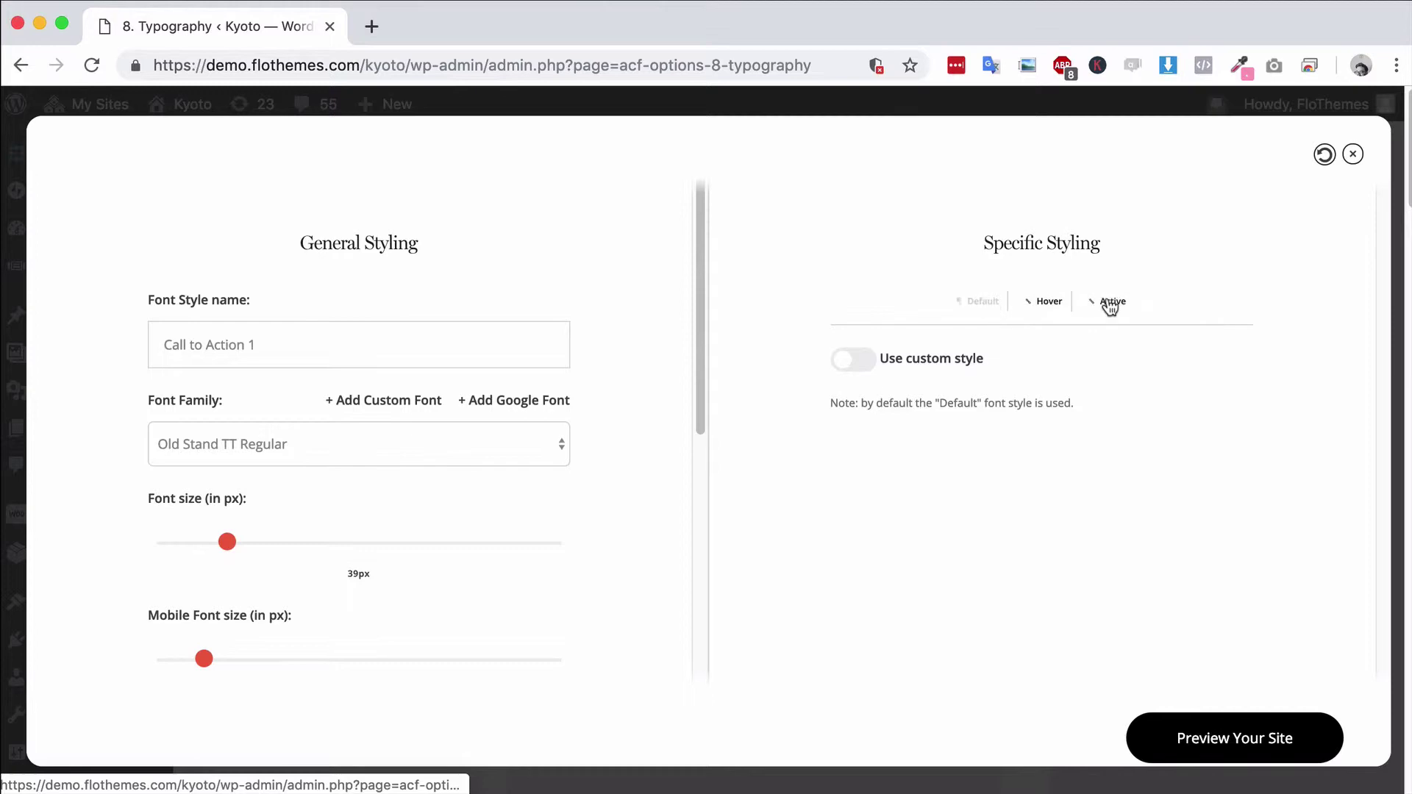
click(983, 303)
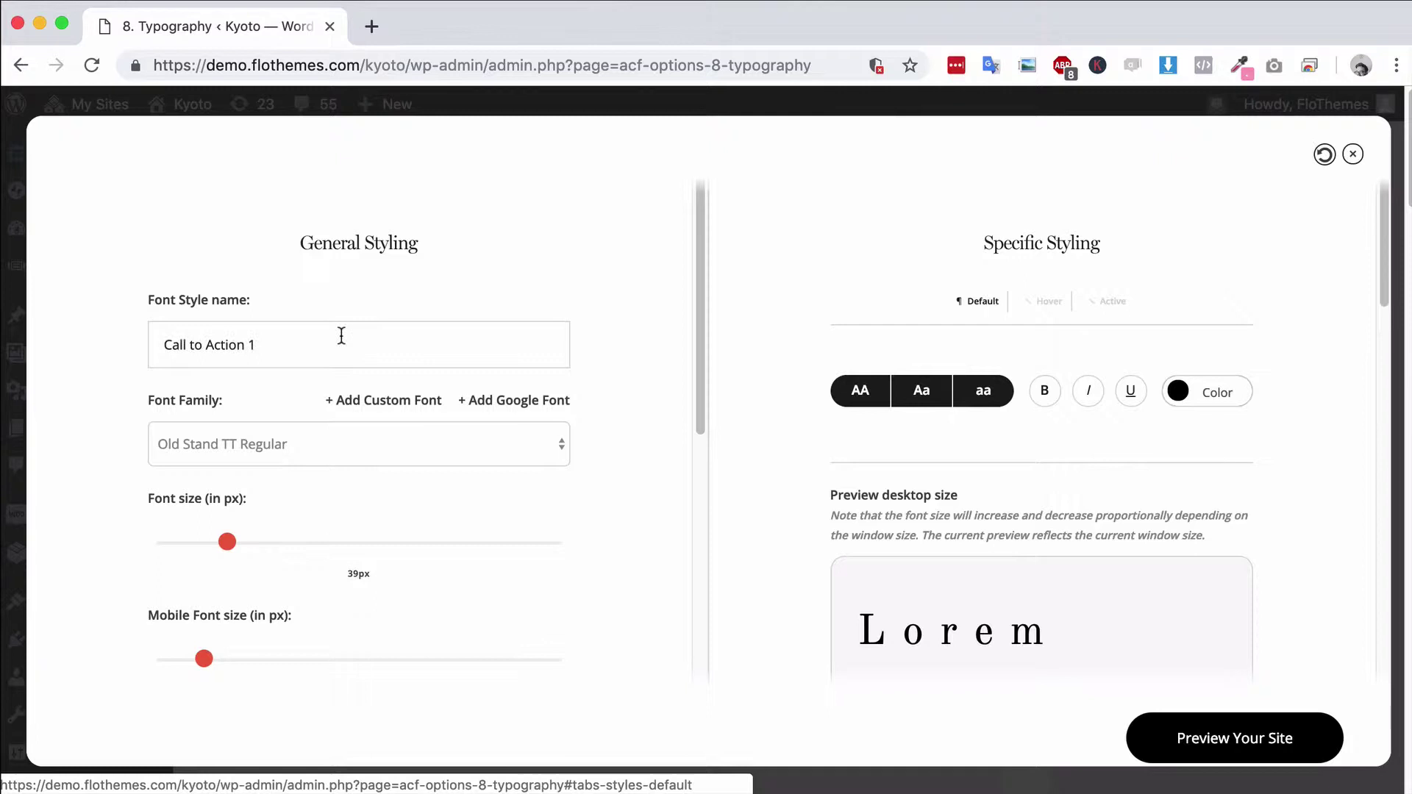
Select the 'Call to Action 1' style name text, then close the font style editor
drag(152, 343, 272, 344)
click(369, 342)
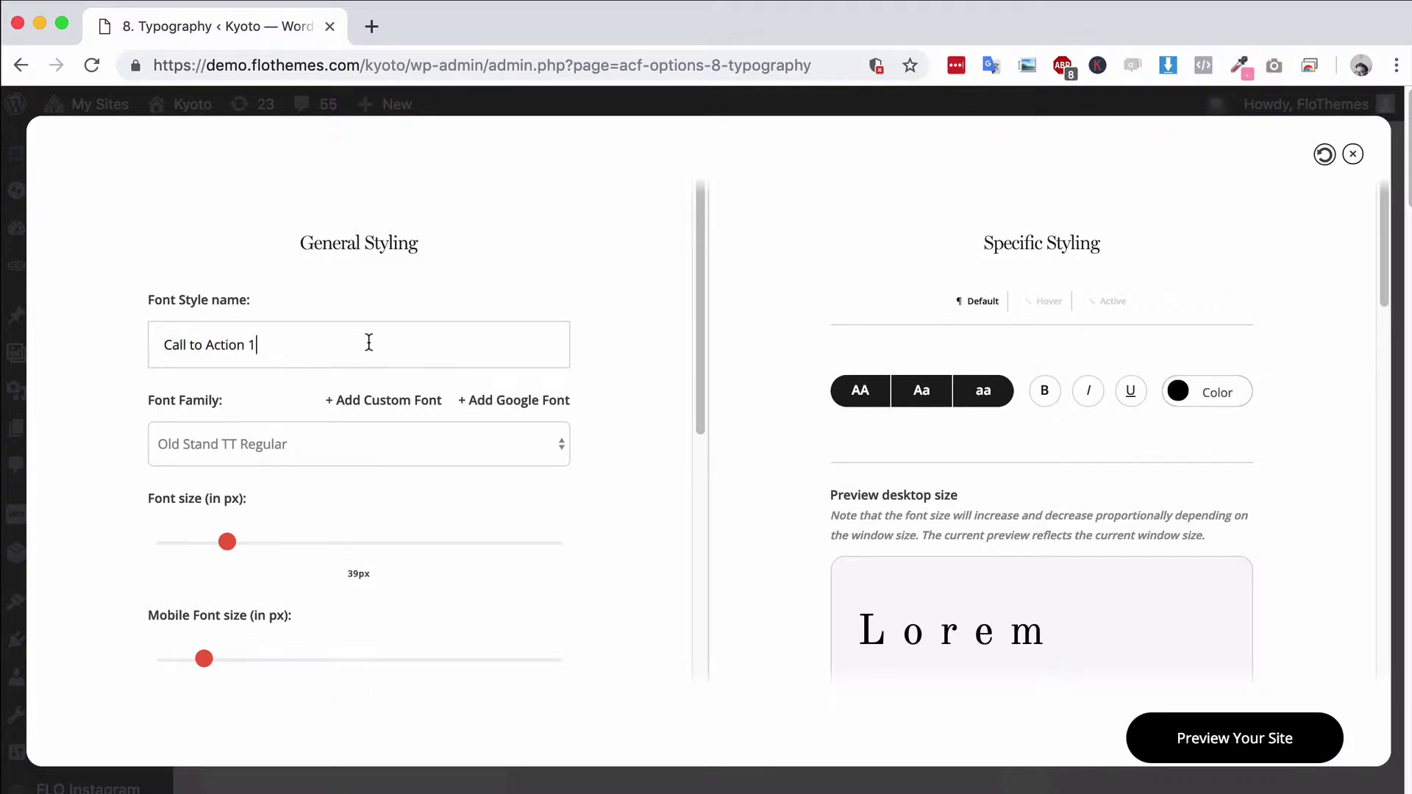
drag(362, 344, 147, 350)
click(355, 345)
drag(353, 347, 152, 350)
click(304, 349)
drag(327, 345, 135, 350)
click(403, 296)
drag(154, 353, 333, 334)
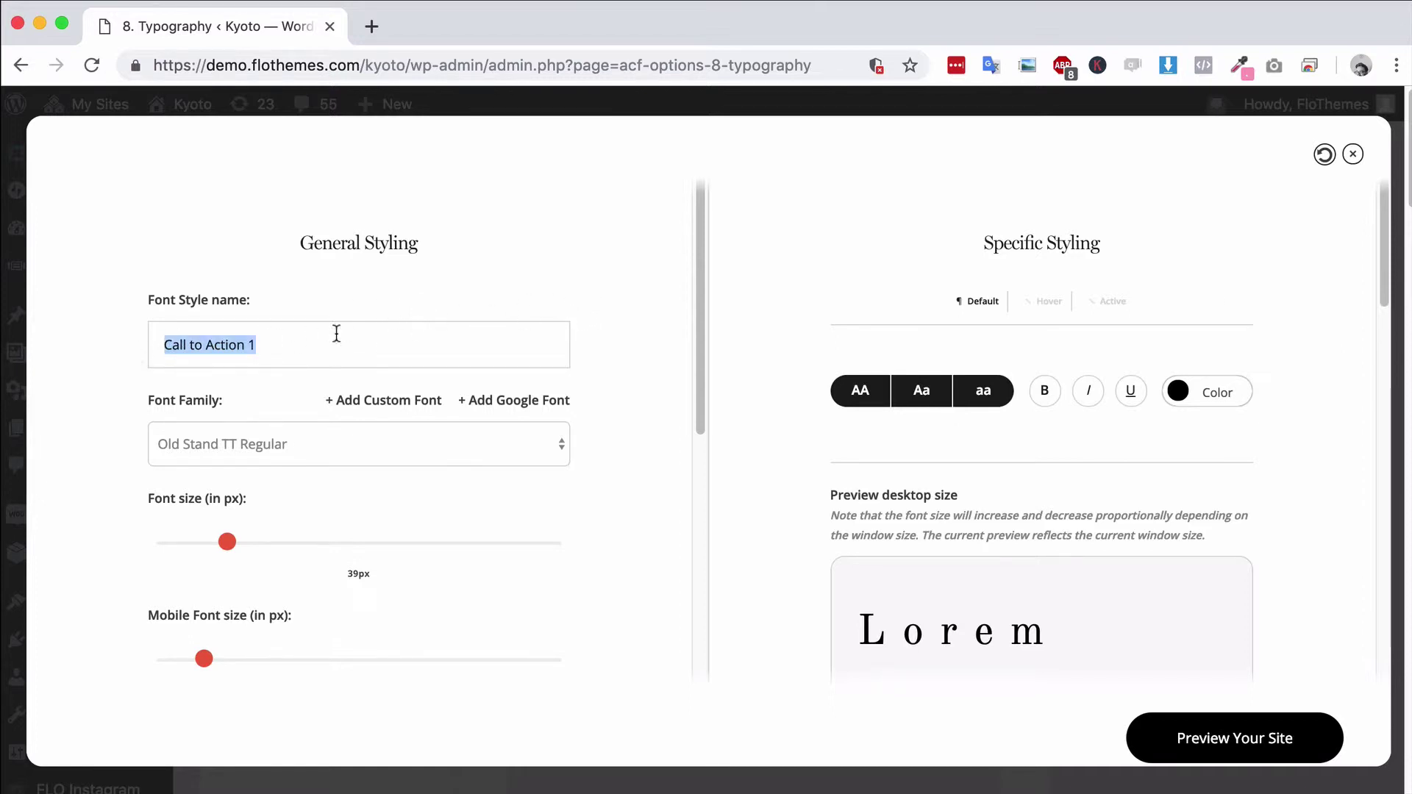
click(1352, 157)
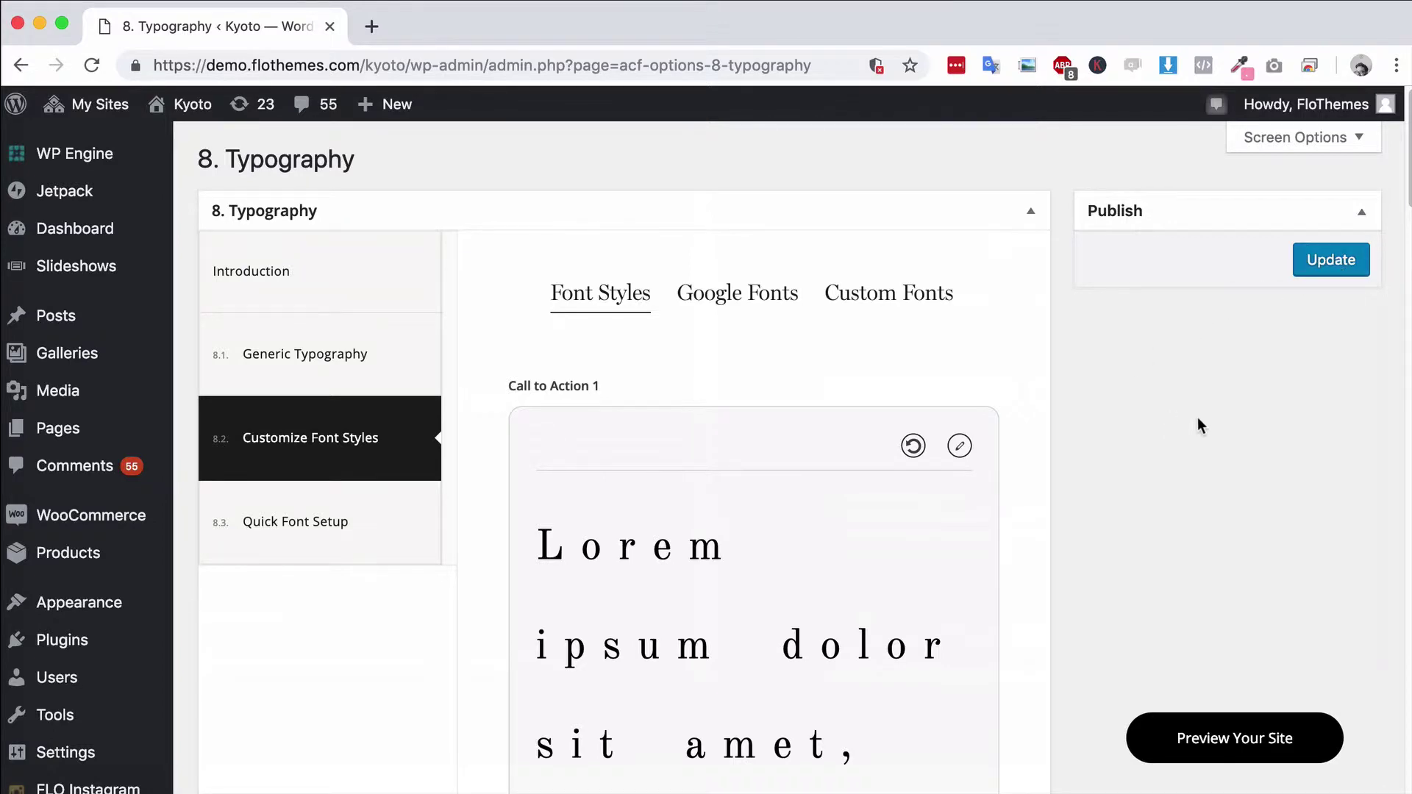
Scroll through the Font Styles previews, comparing Call to Action 1 and 2, then return to the top
scroll(757, 346, down, 8)
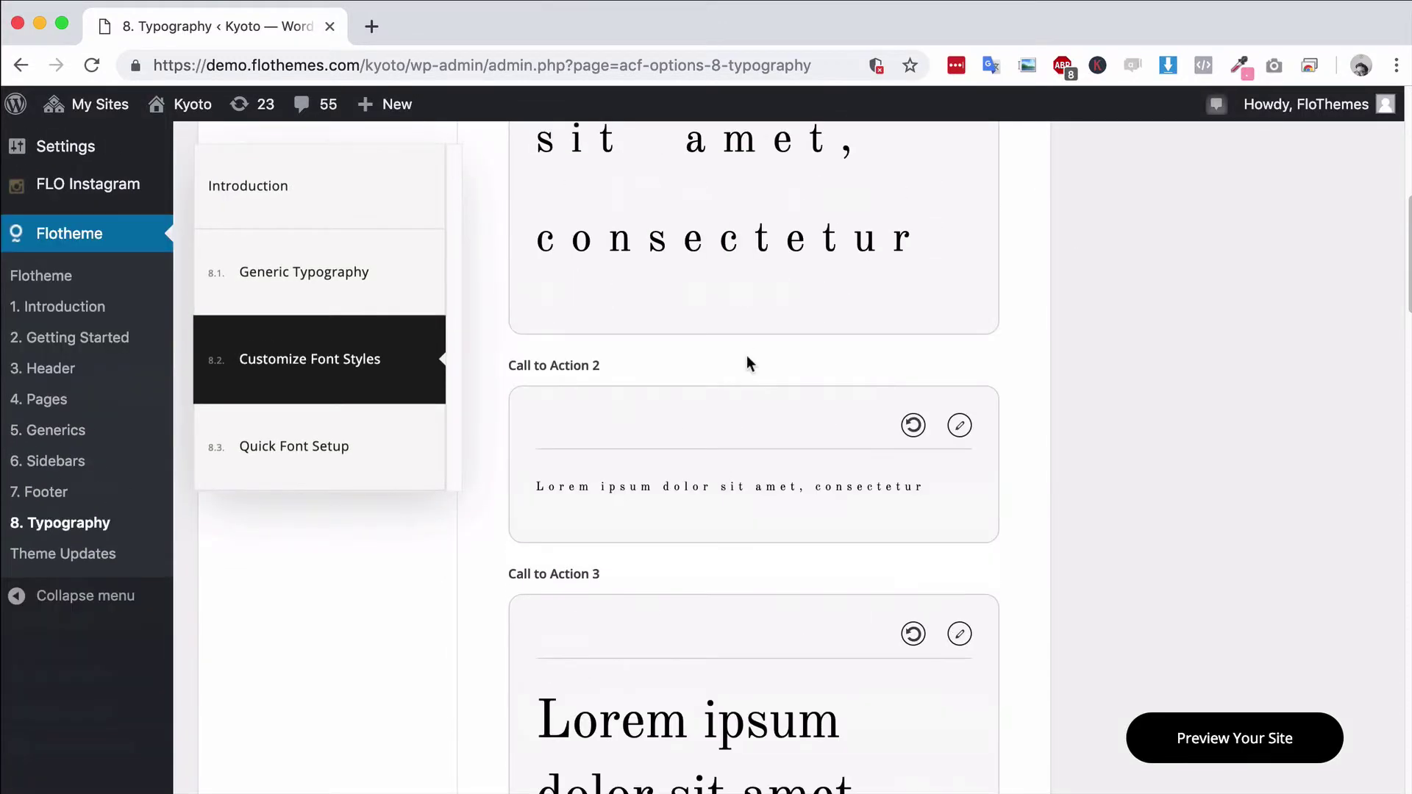
scroll(768, 522, down, 10)
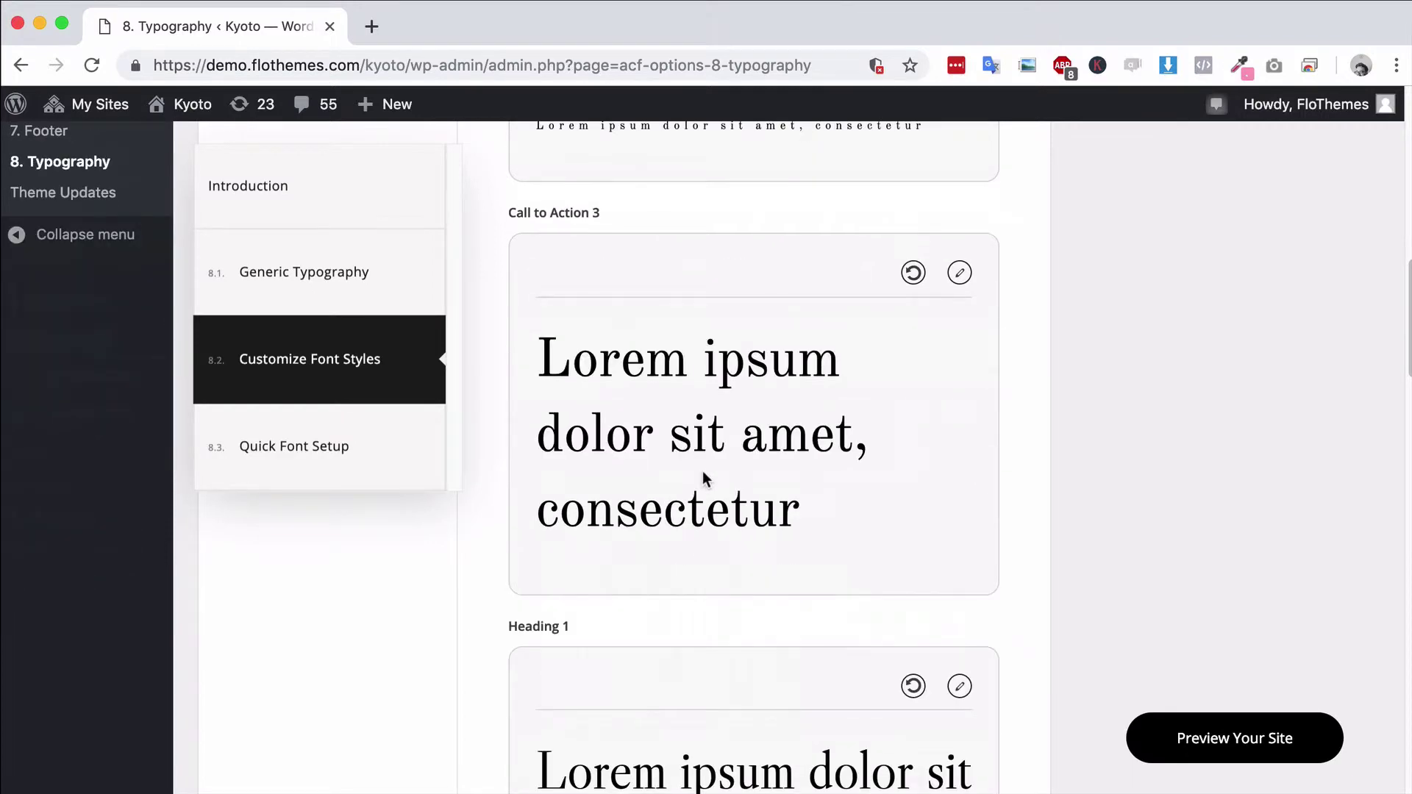
scroll(709, 470, up, 6)
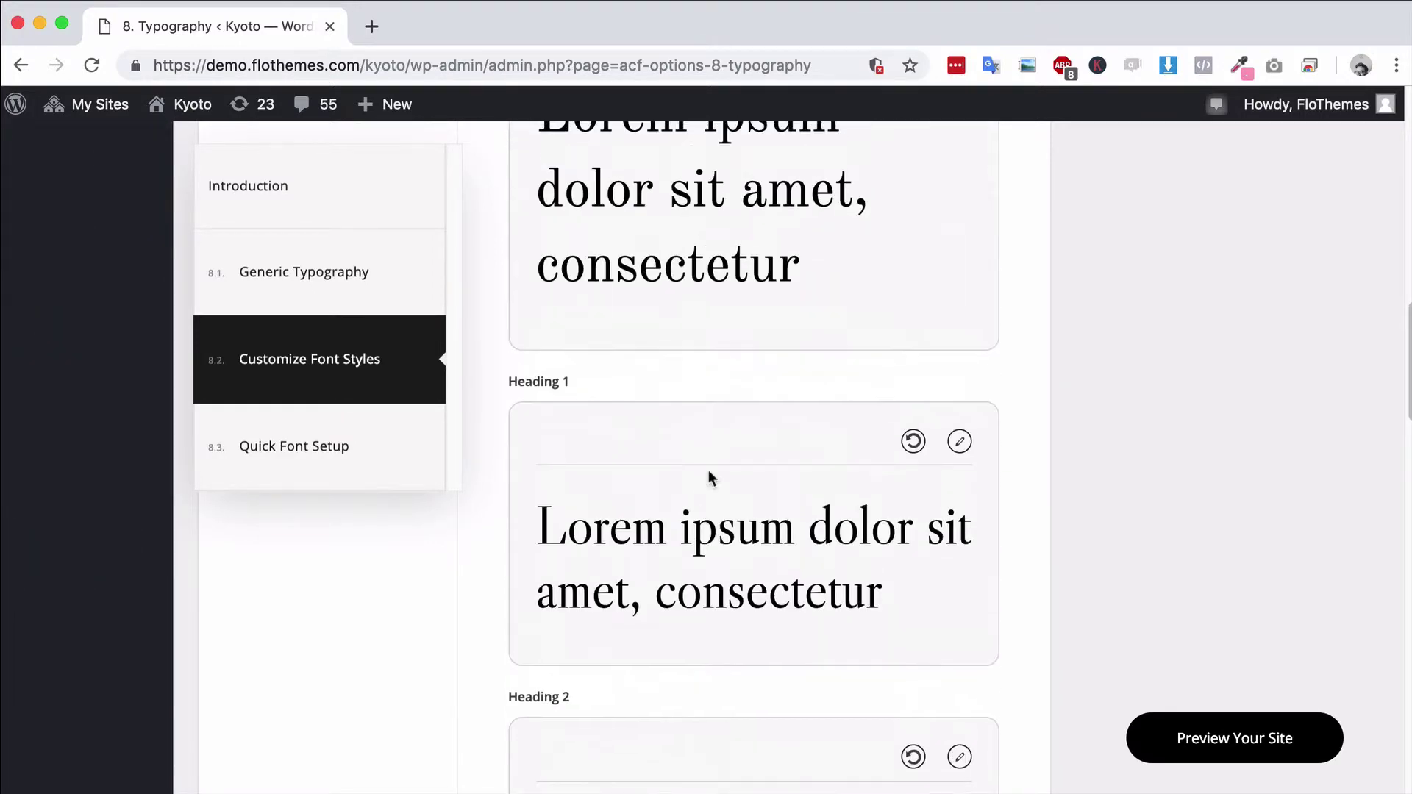
scroll(806, 698, down, 1)
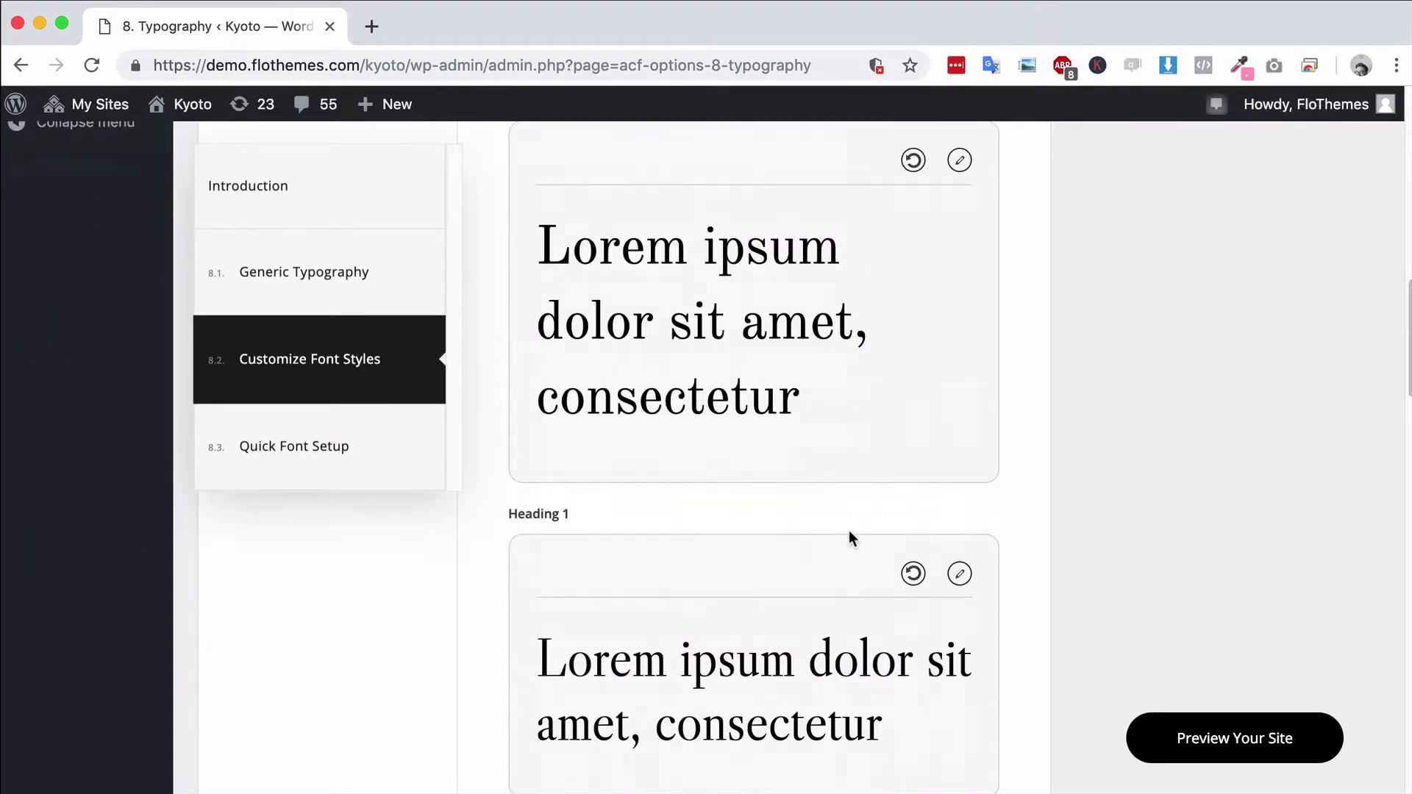
scroll(644, 576, down, 1)
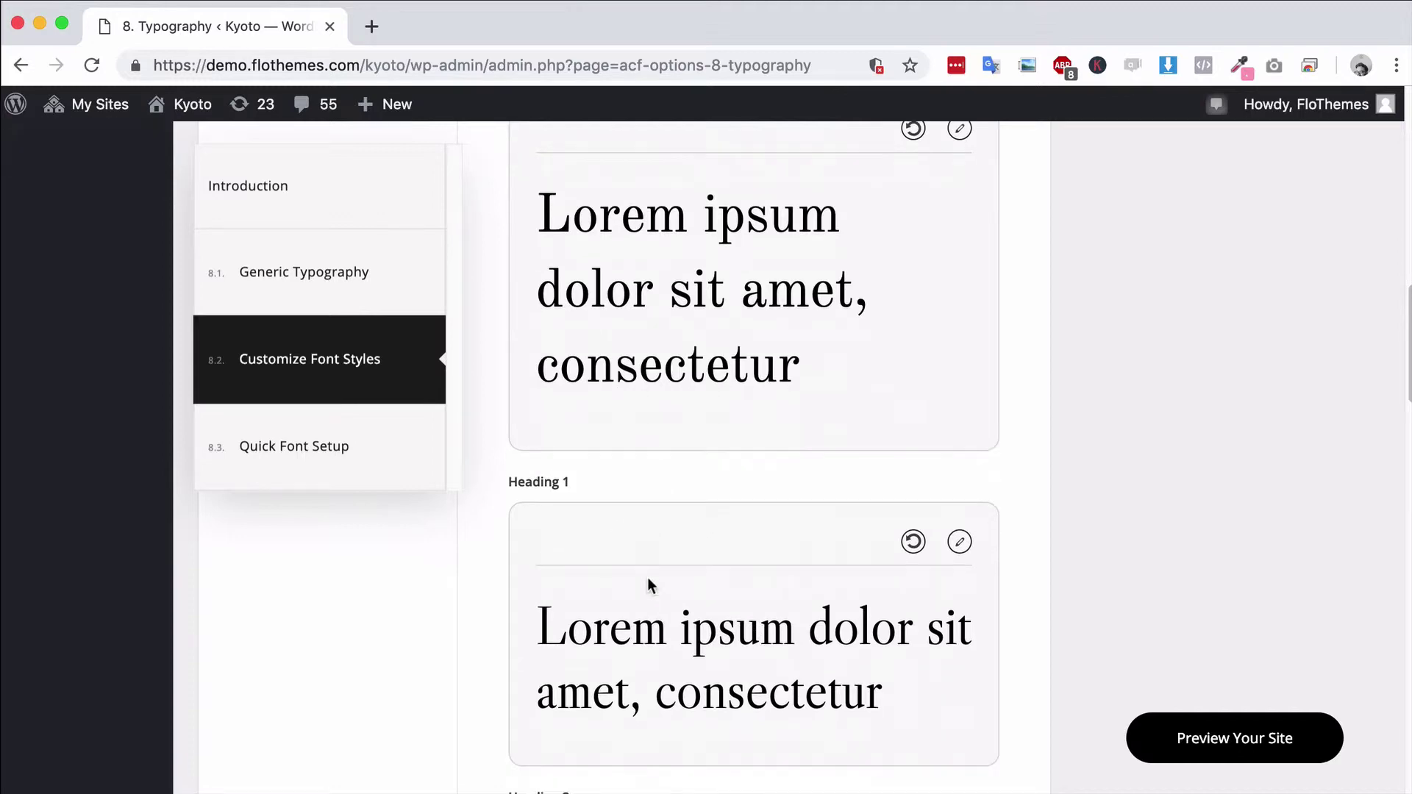
scroll(647, 576, up, 5)
scroll(653, 571, up, 3)
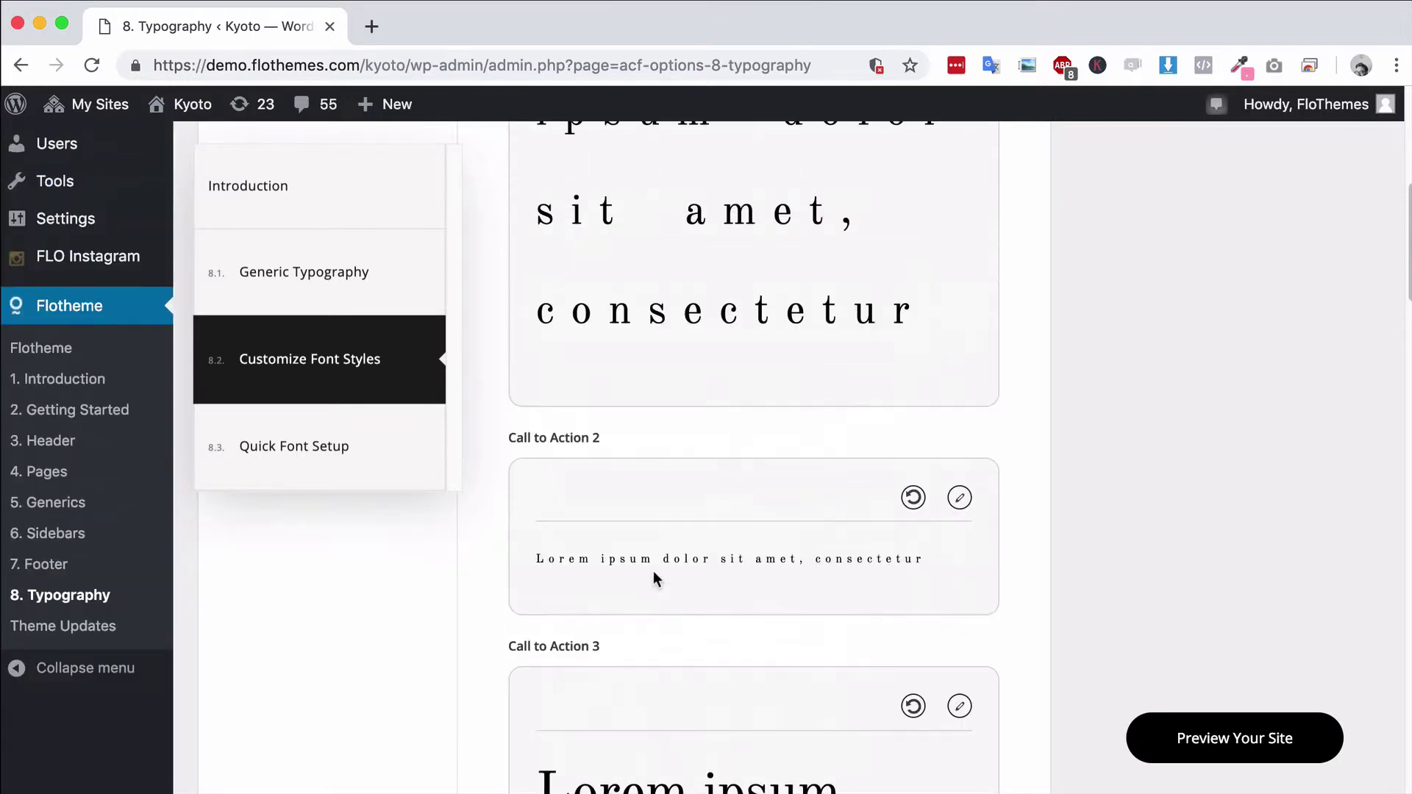
scroll(653, 571, down, 2)
scroll(764, 599, up, 10)
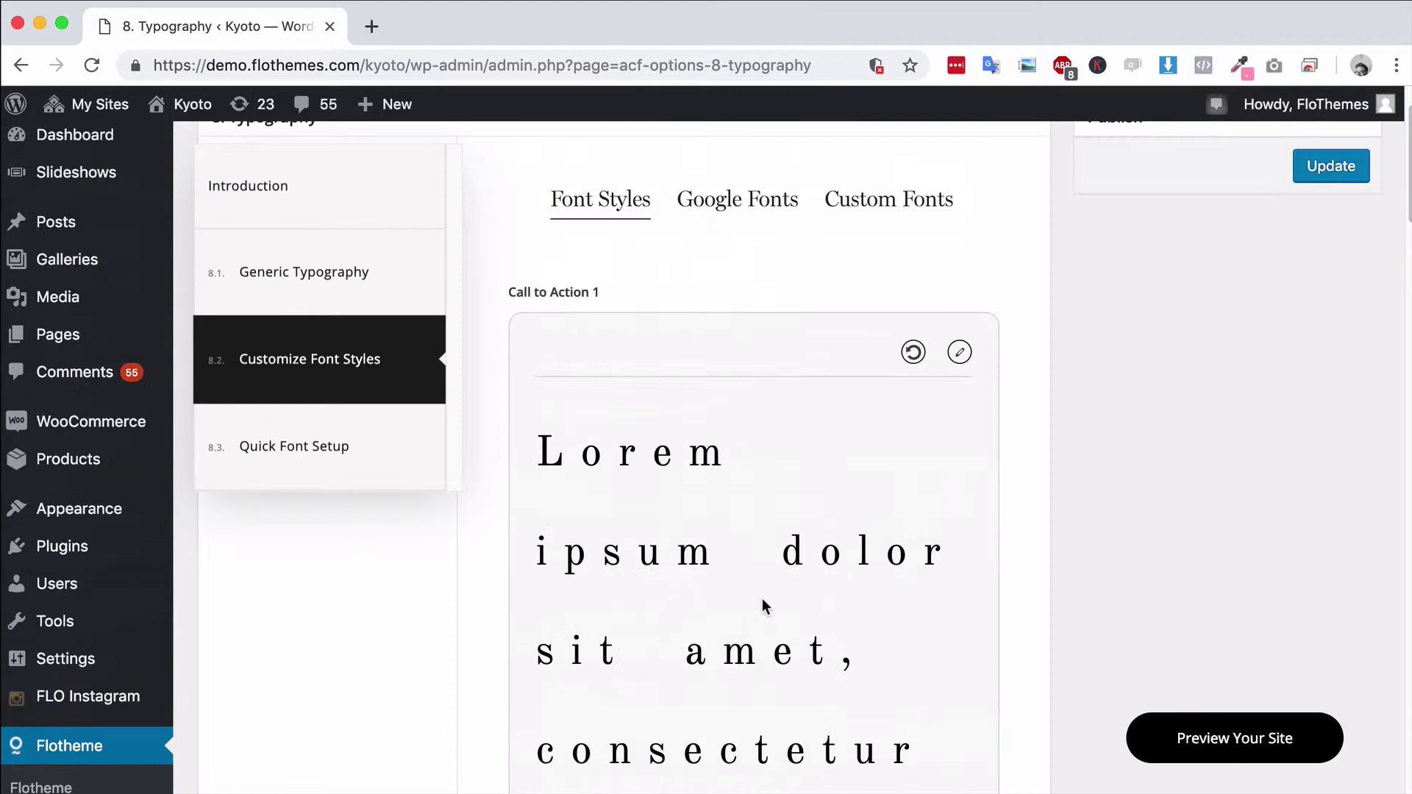
Add a new Google Fonts entry set to Abel, then go back to Font Styles
click(704, 294)
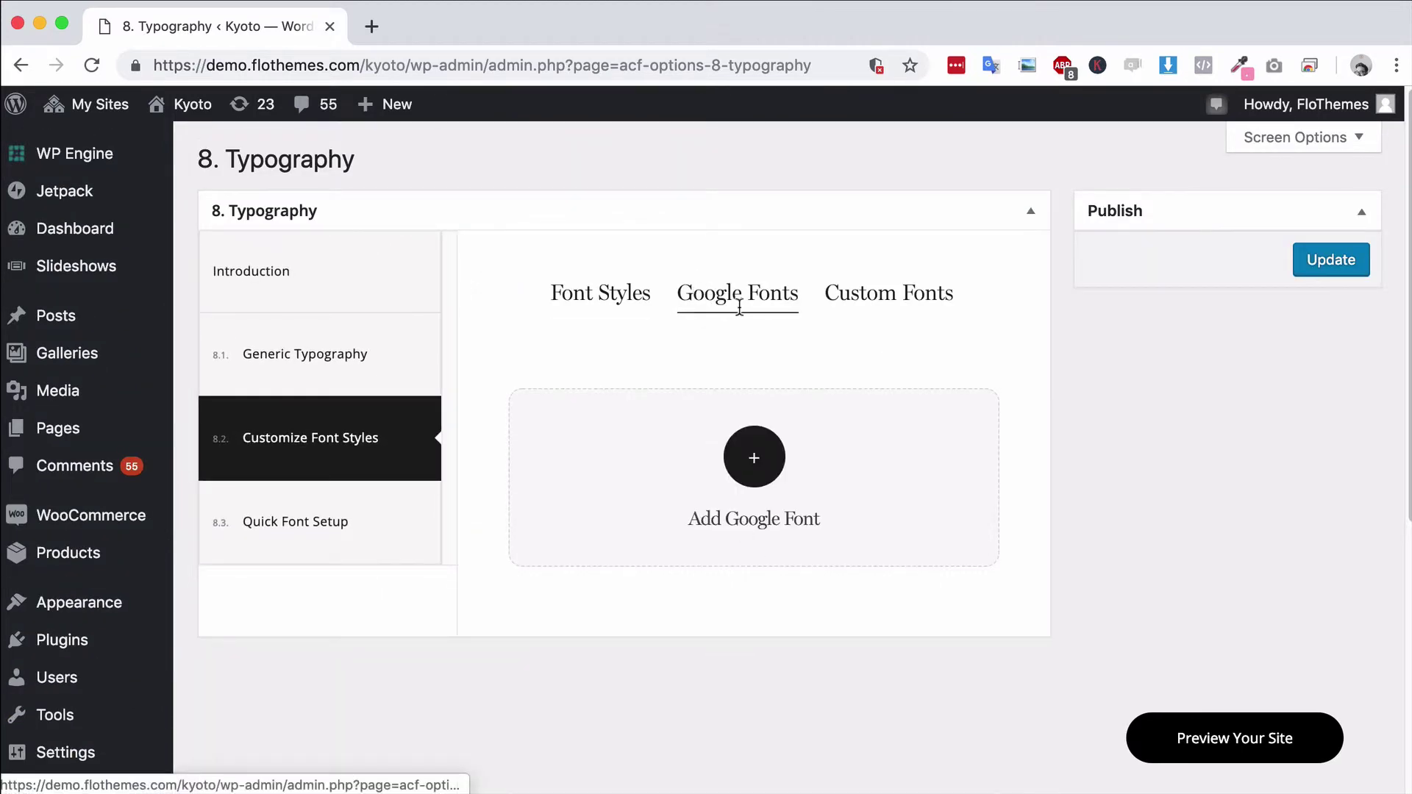
click(754, 463)
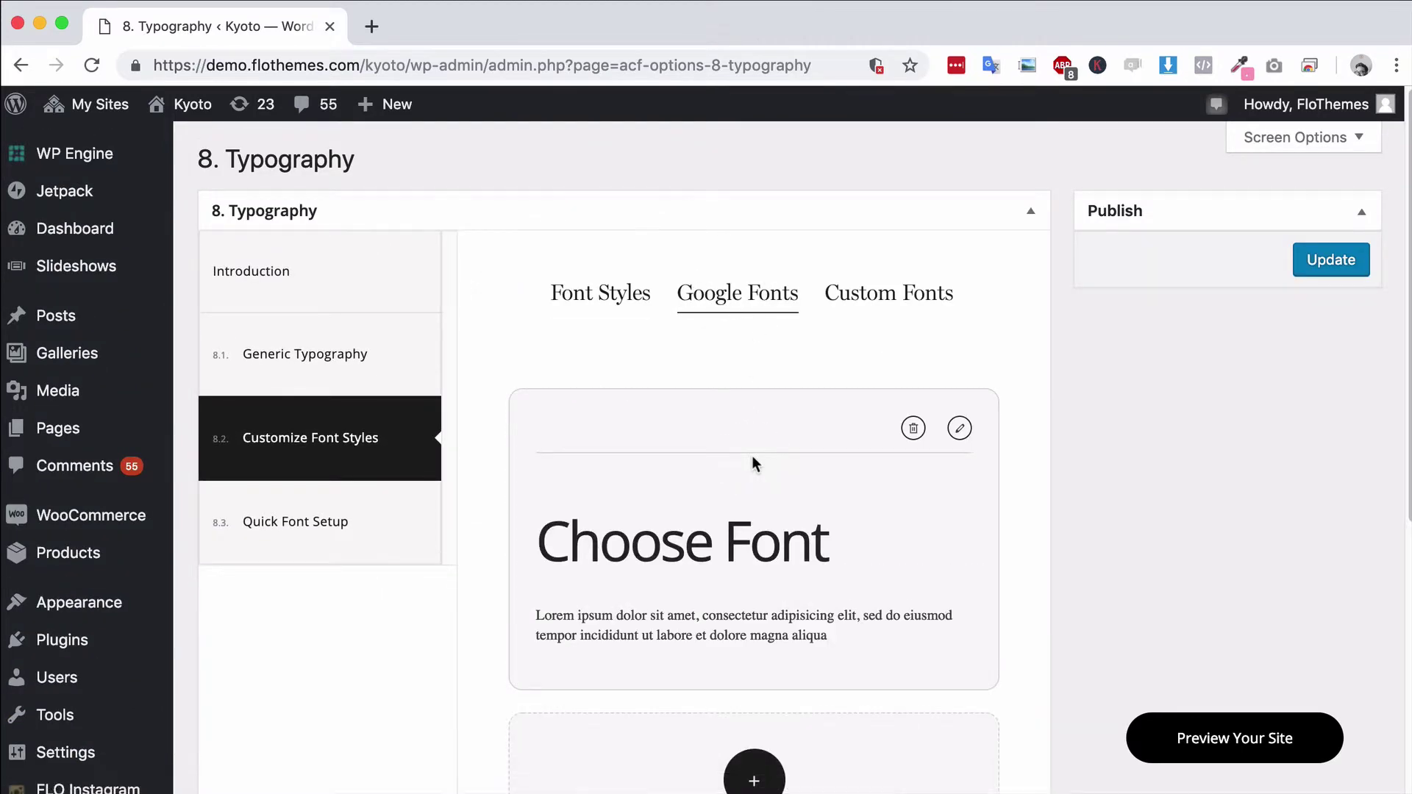
scroll(778, 575, down, 1)
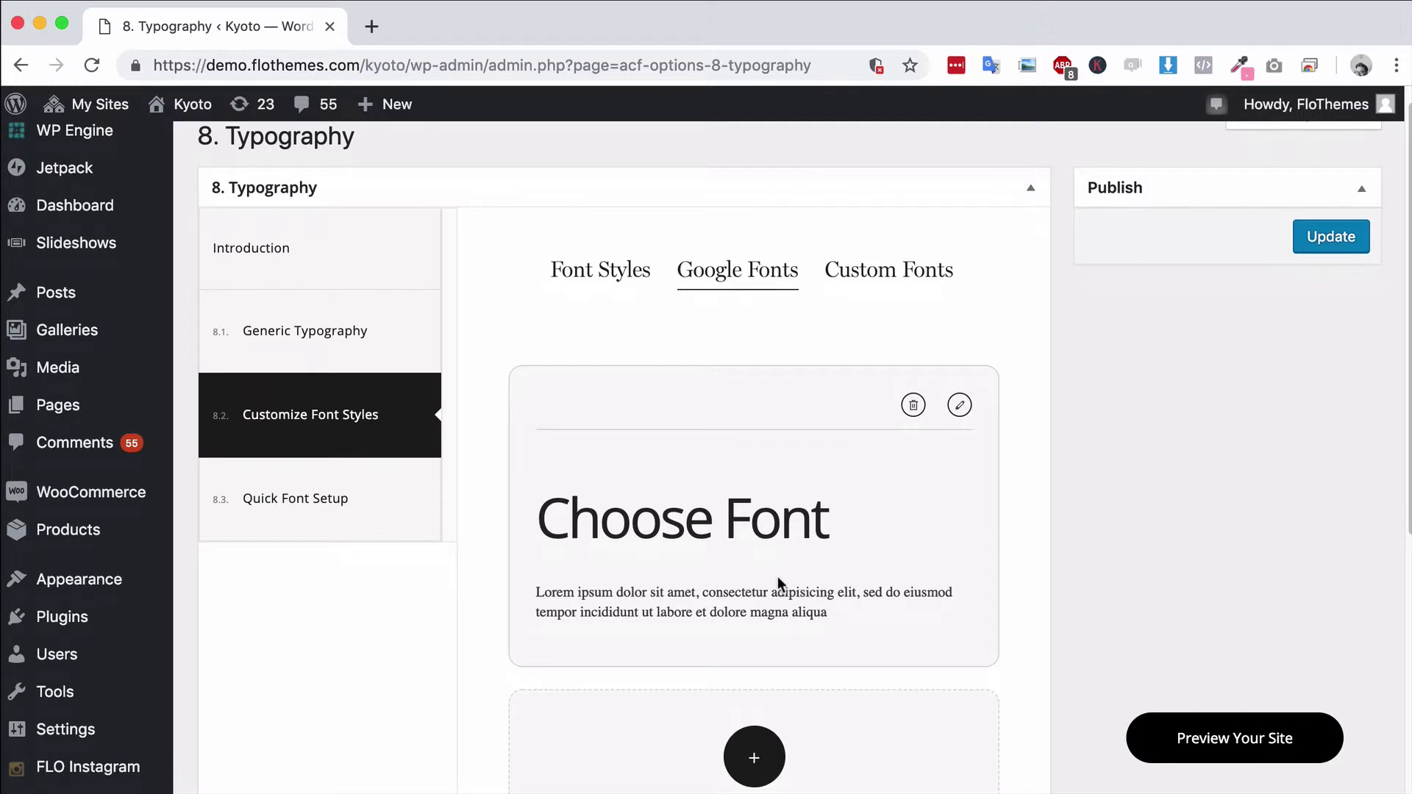
click(959, 406)
scroll(946, 353, down, 5)
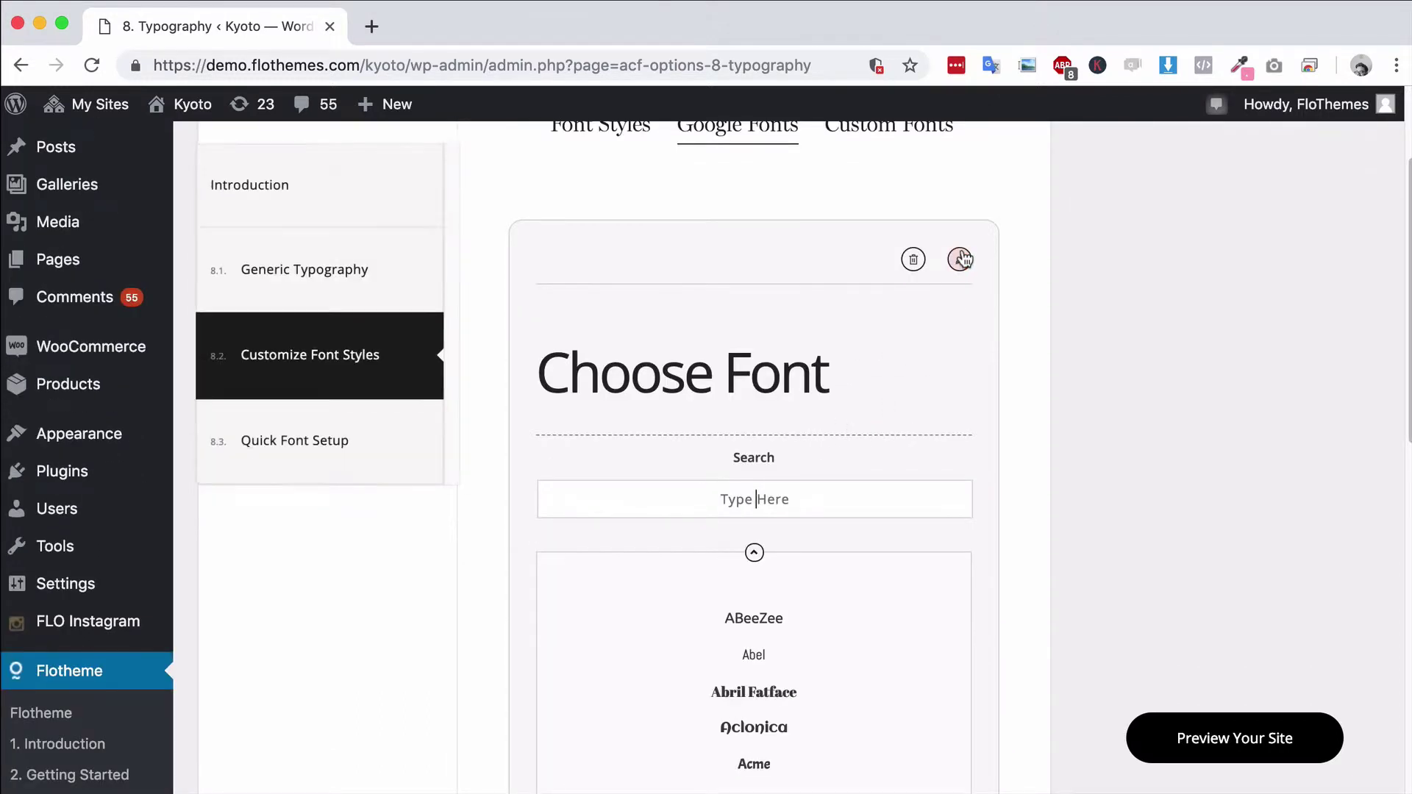
click(748, 457)
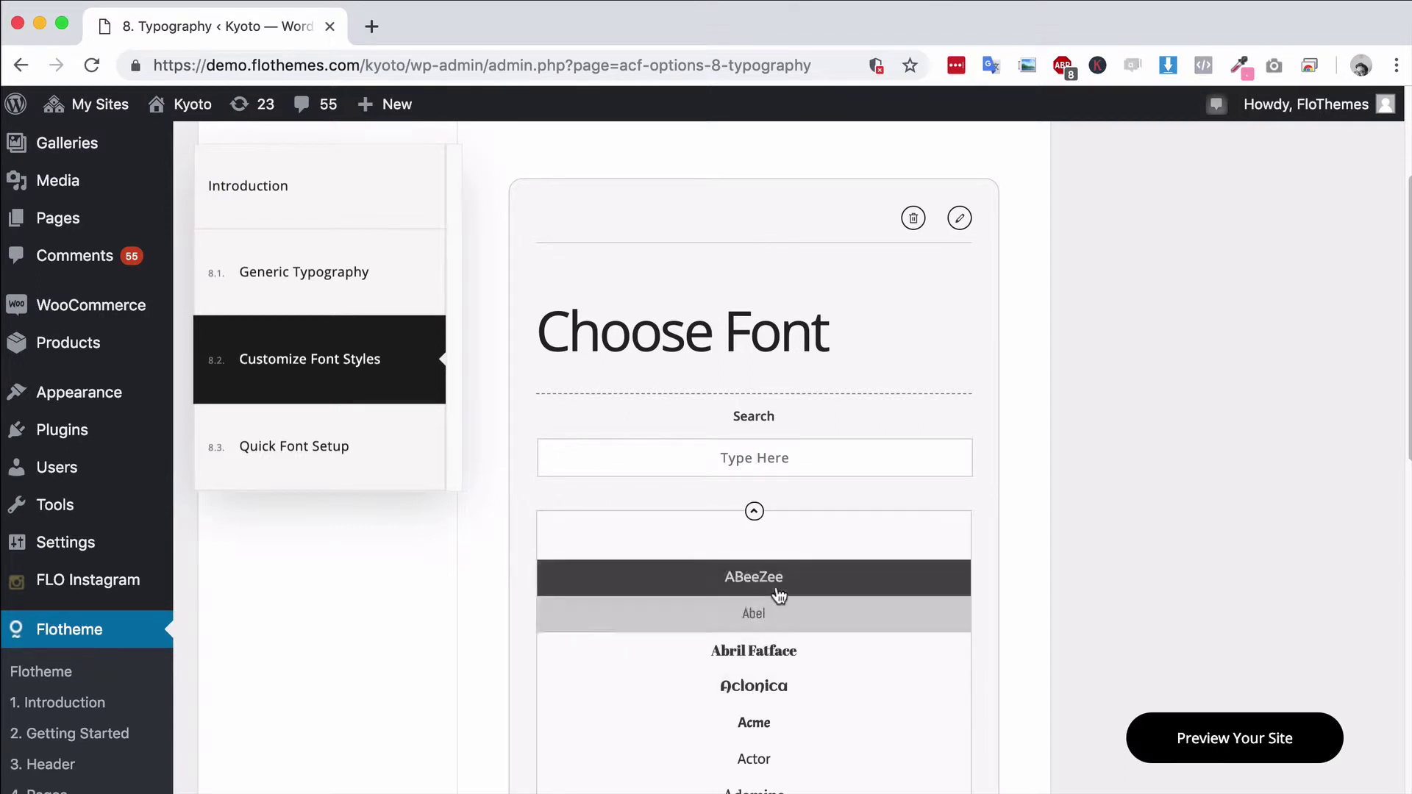
click(767, 621)
click(780, 540)
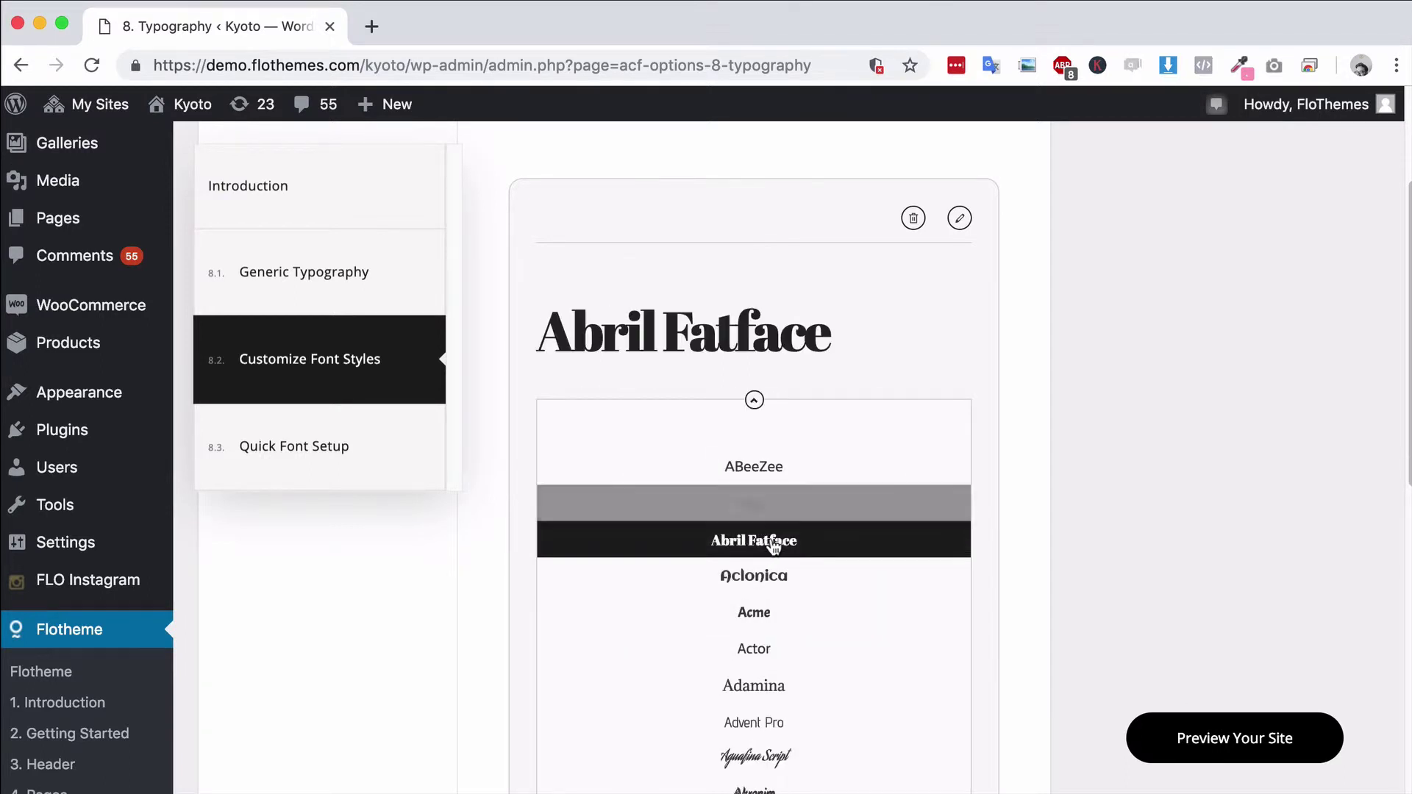
click(779, 513)
click(1166, 401)
scroll(824, 406, up, 3)
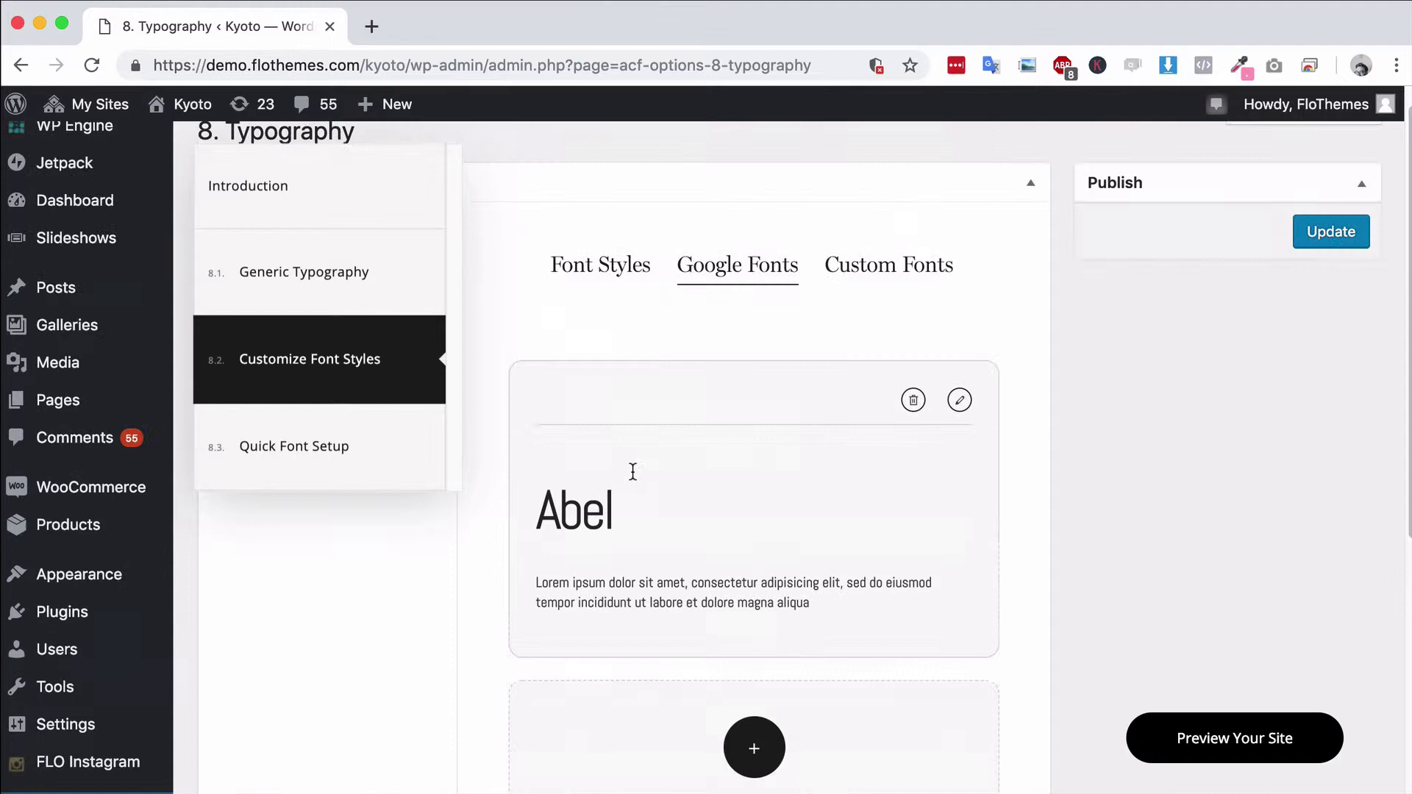
click(593, 269)
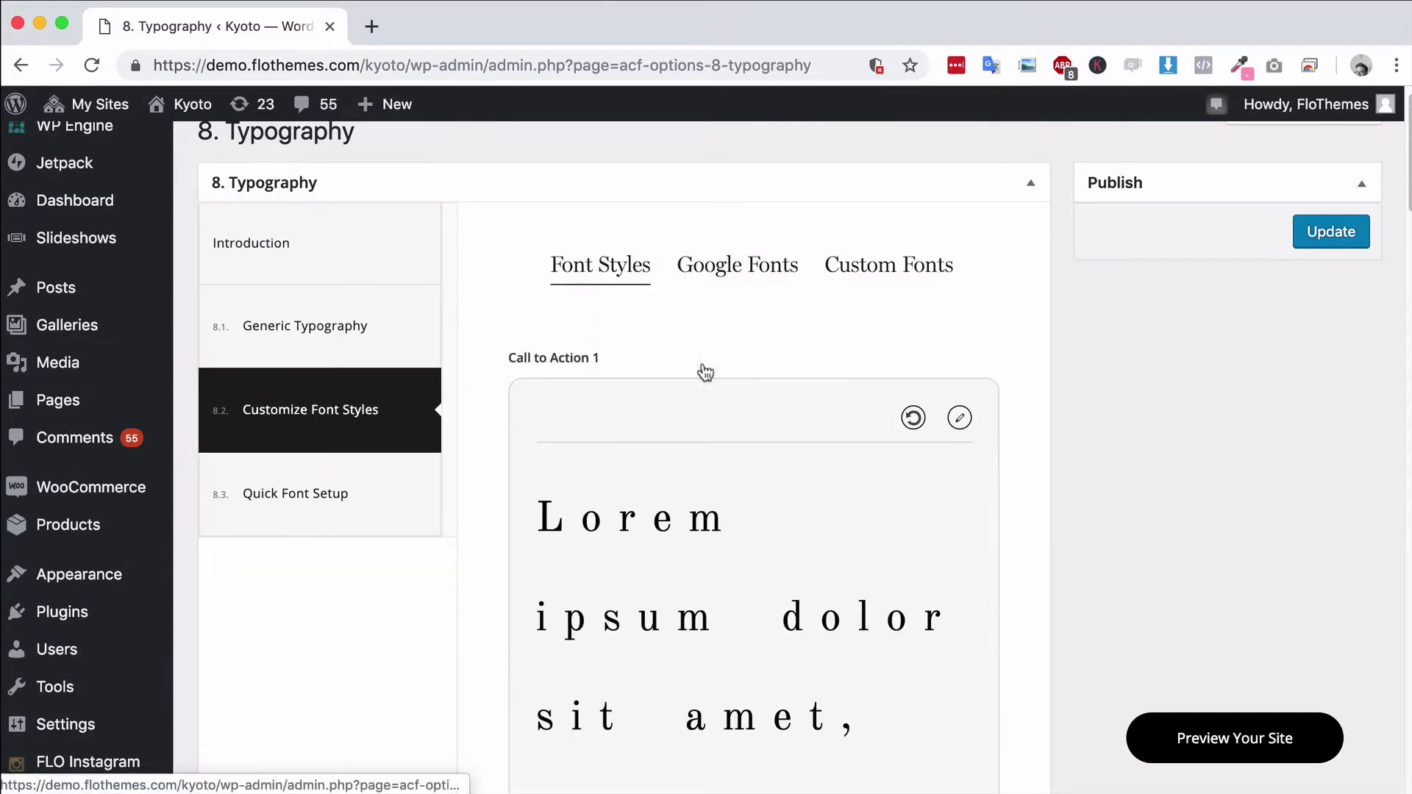
Change Call to Action 1's font family to the Abel Google font and close the editor
click(959, 417)
click(319, 452)
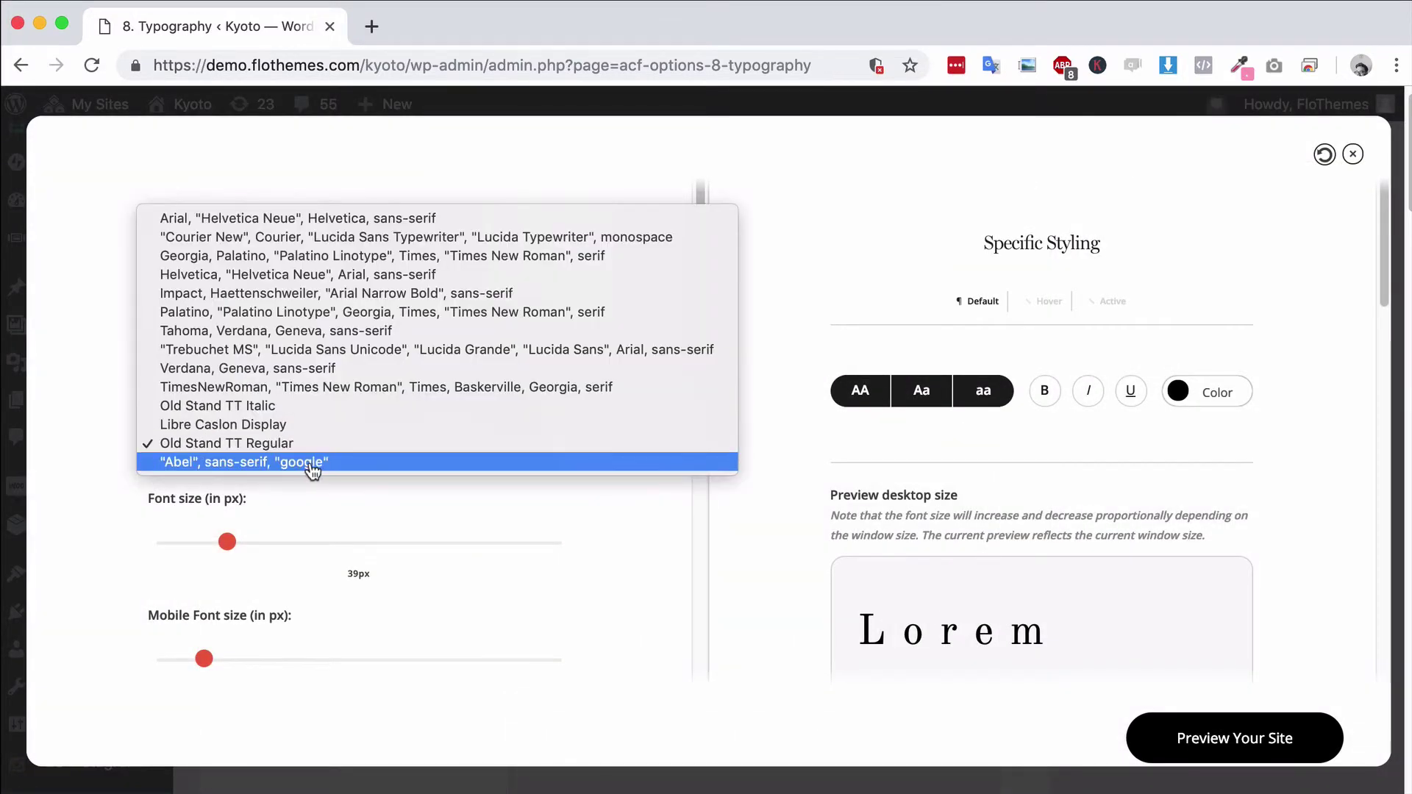
click(294, 462)
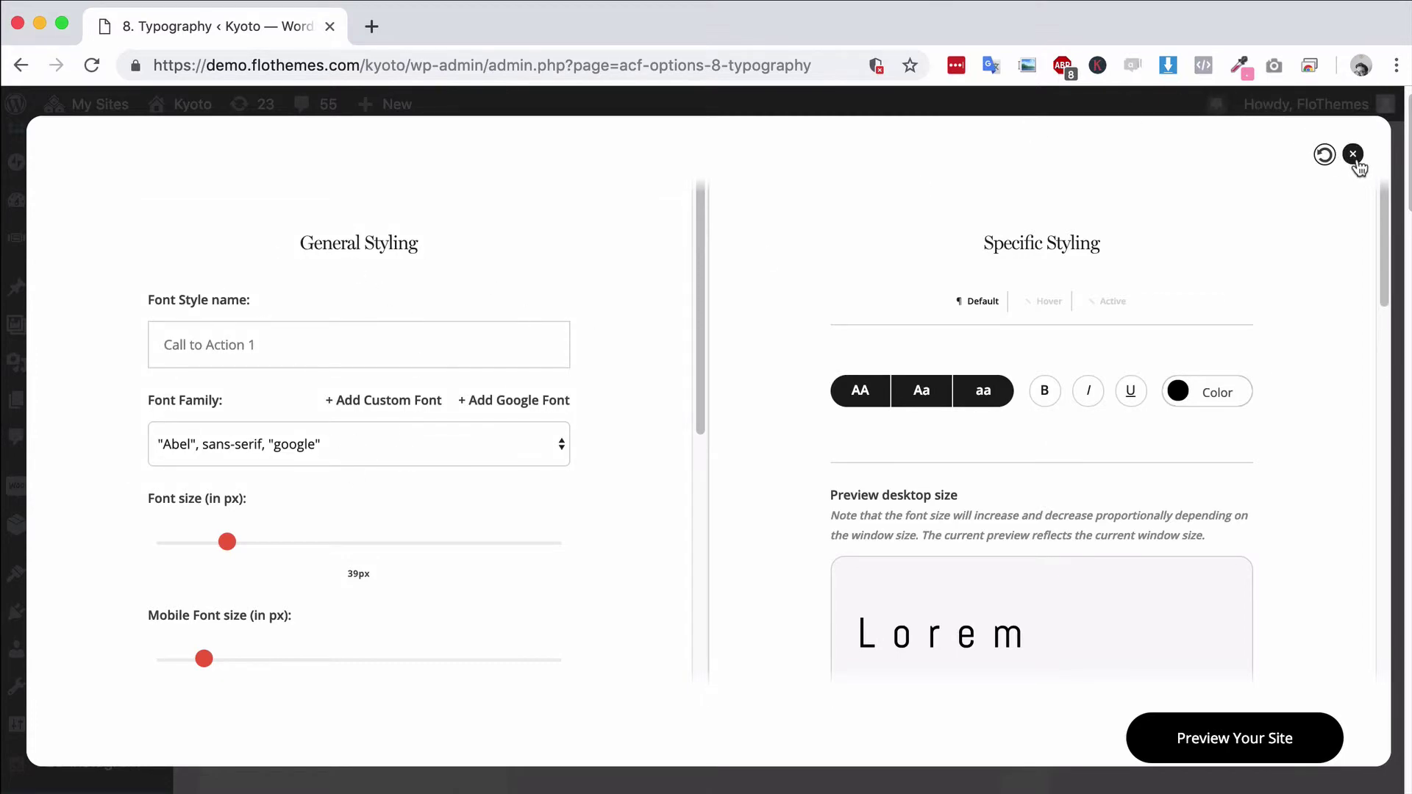
click(1352, 154)
click(912, 272)
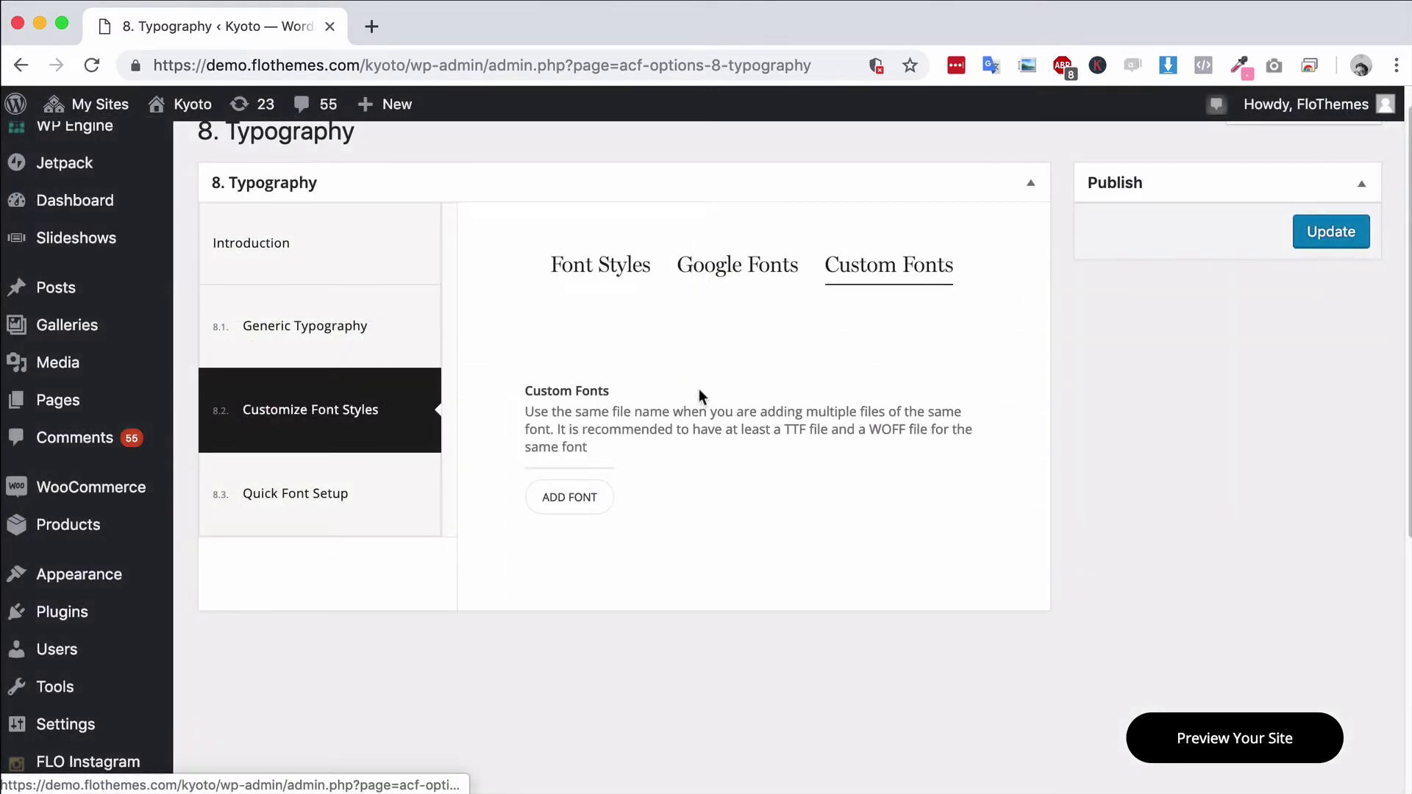
click(563, 500)
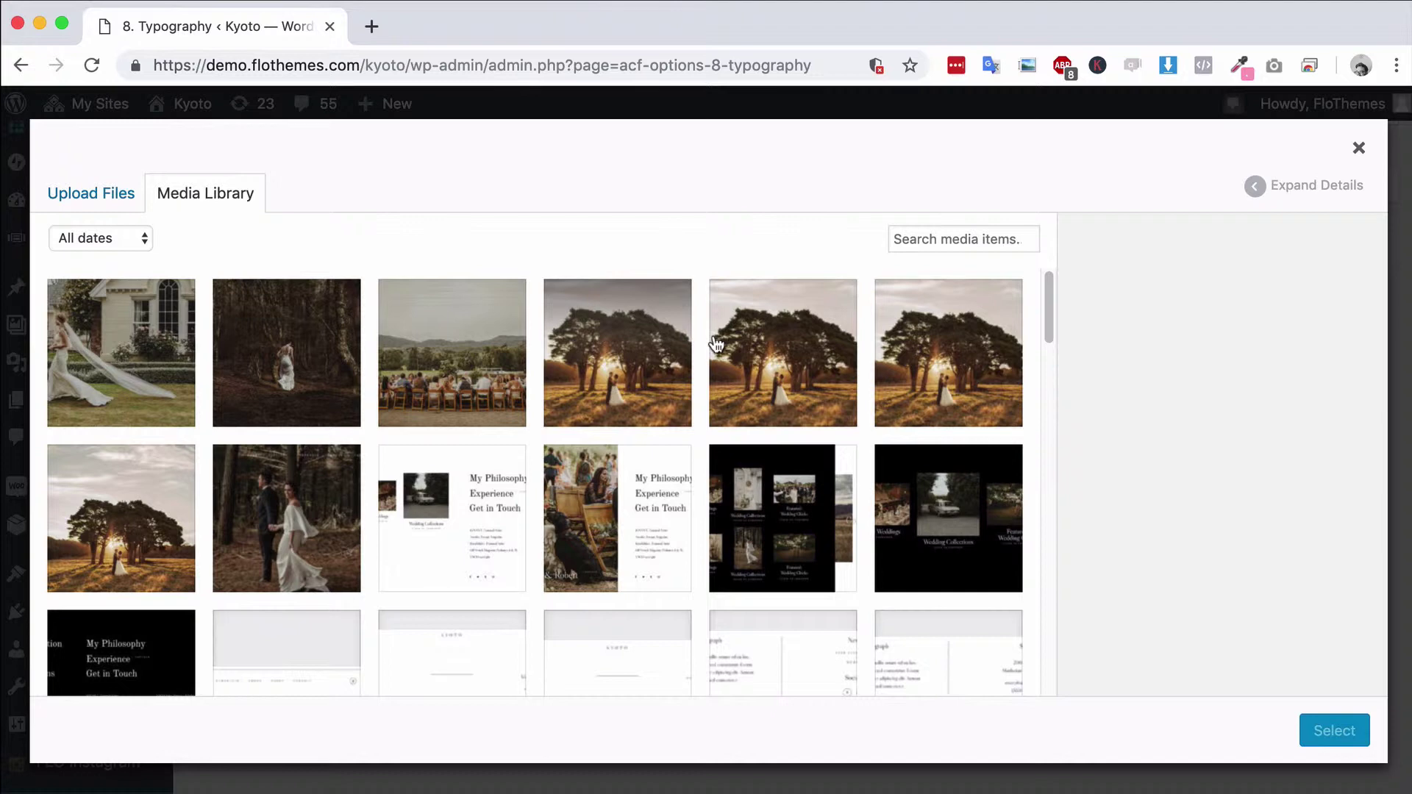
click(1356, 154)
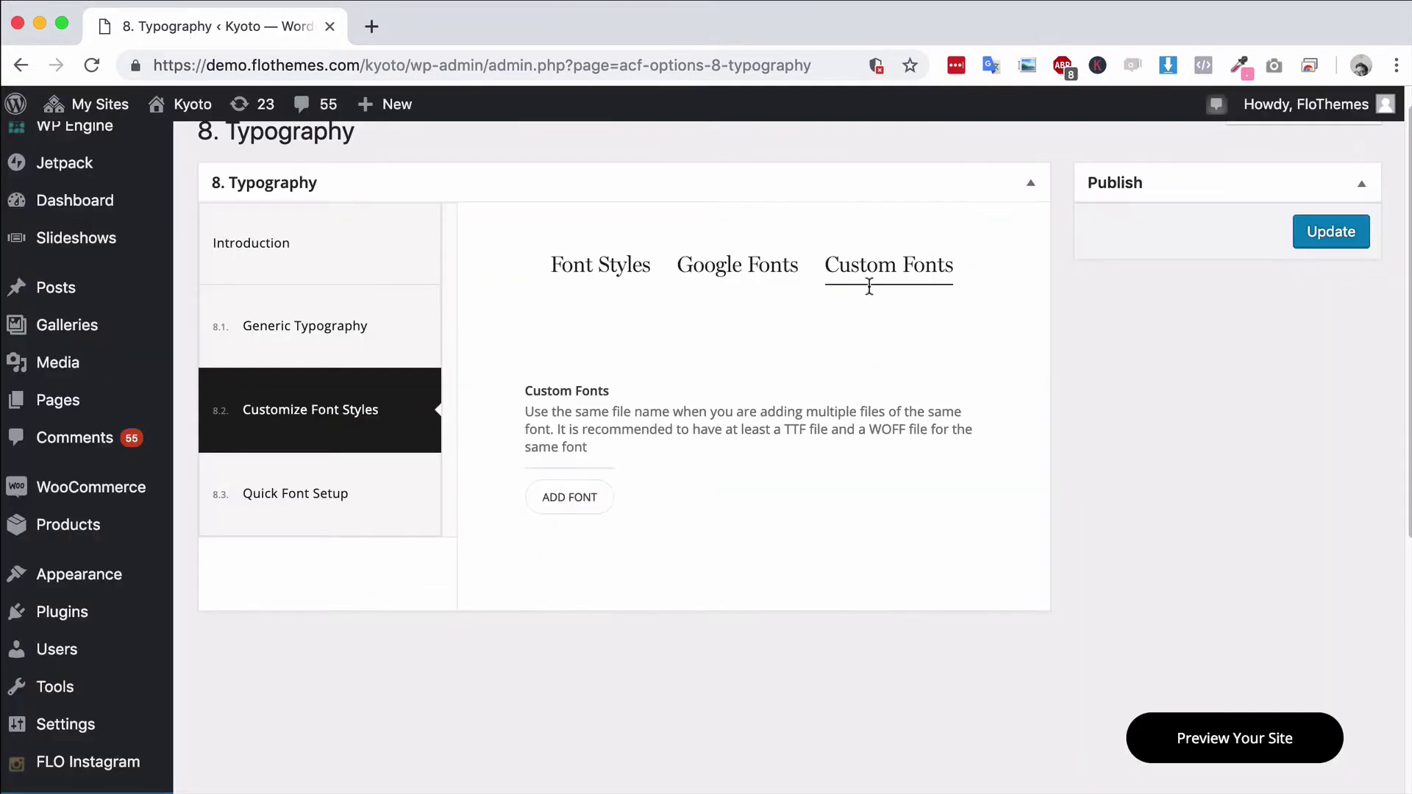
drag(788, 421, 952, 430)
click(731, 417)
click(602, 272)
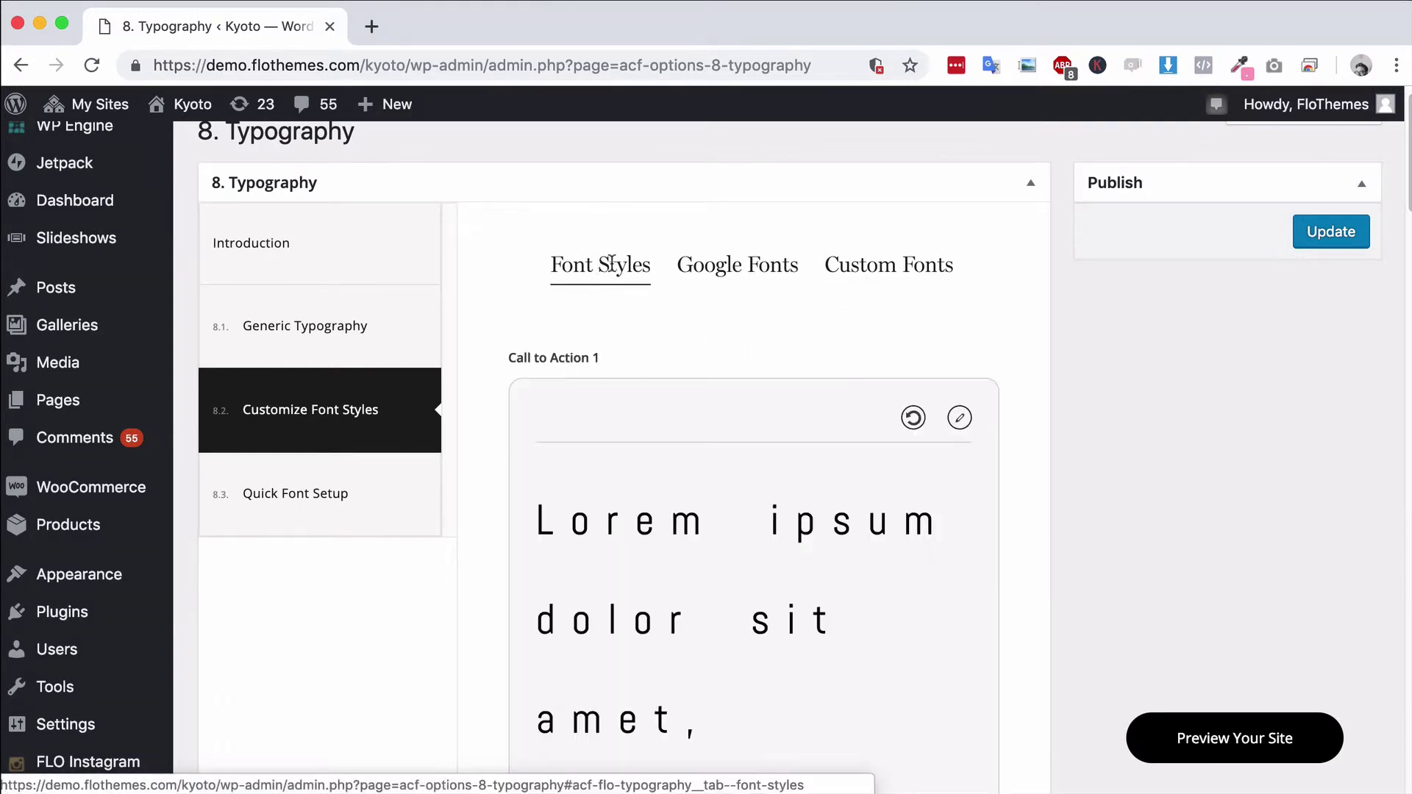
click(934, 268)
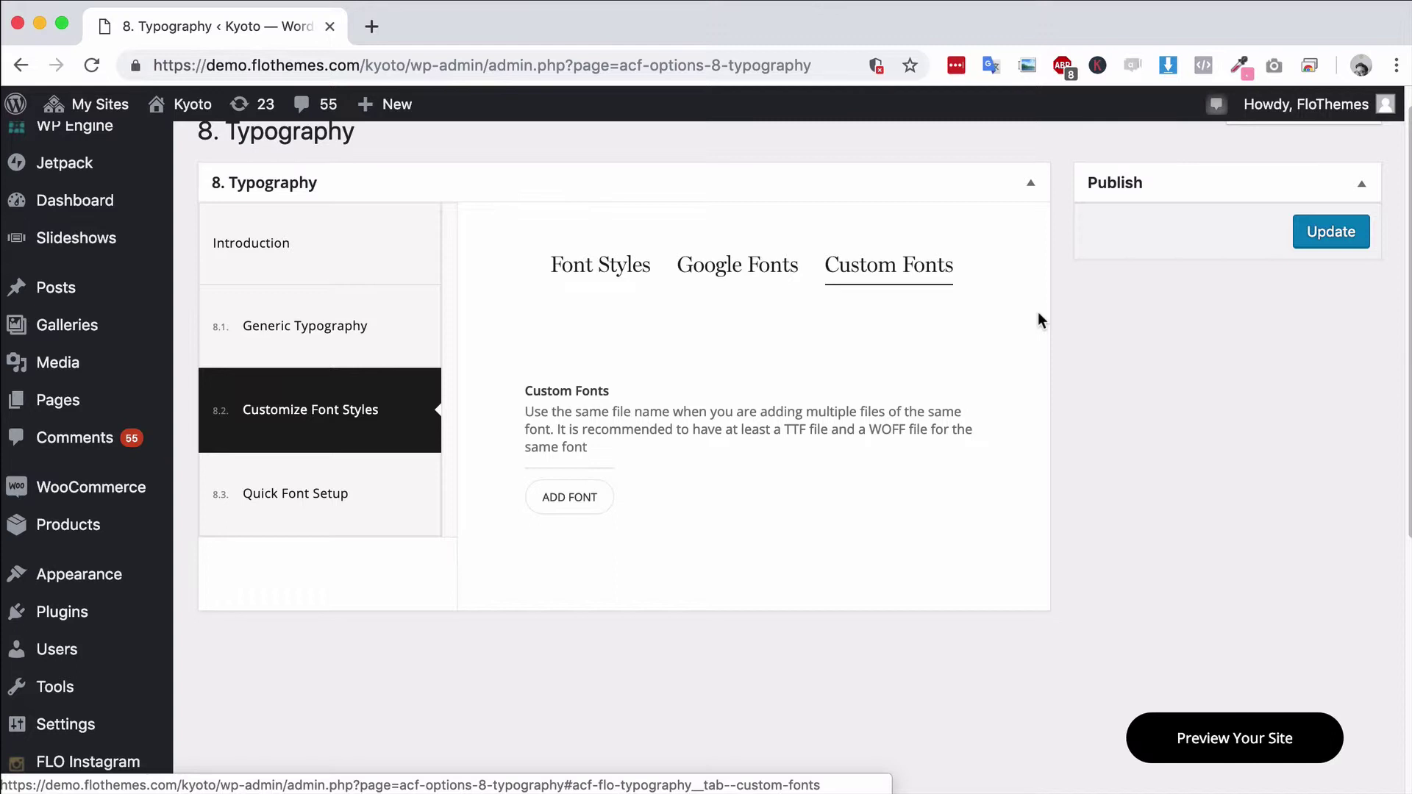
click(634, 264)
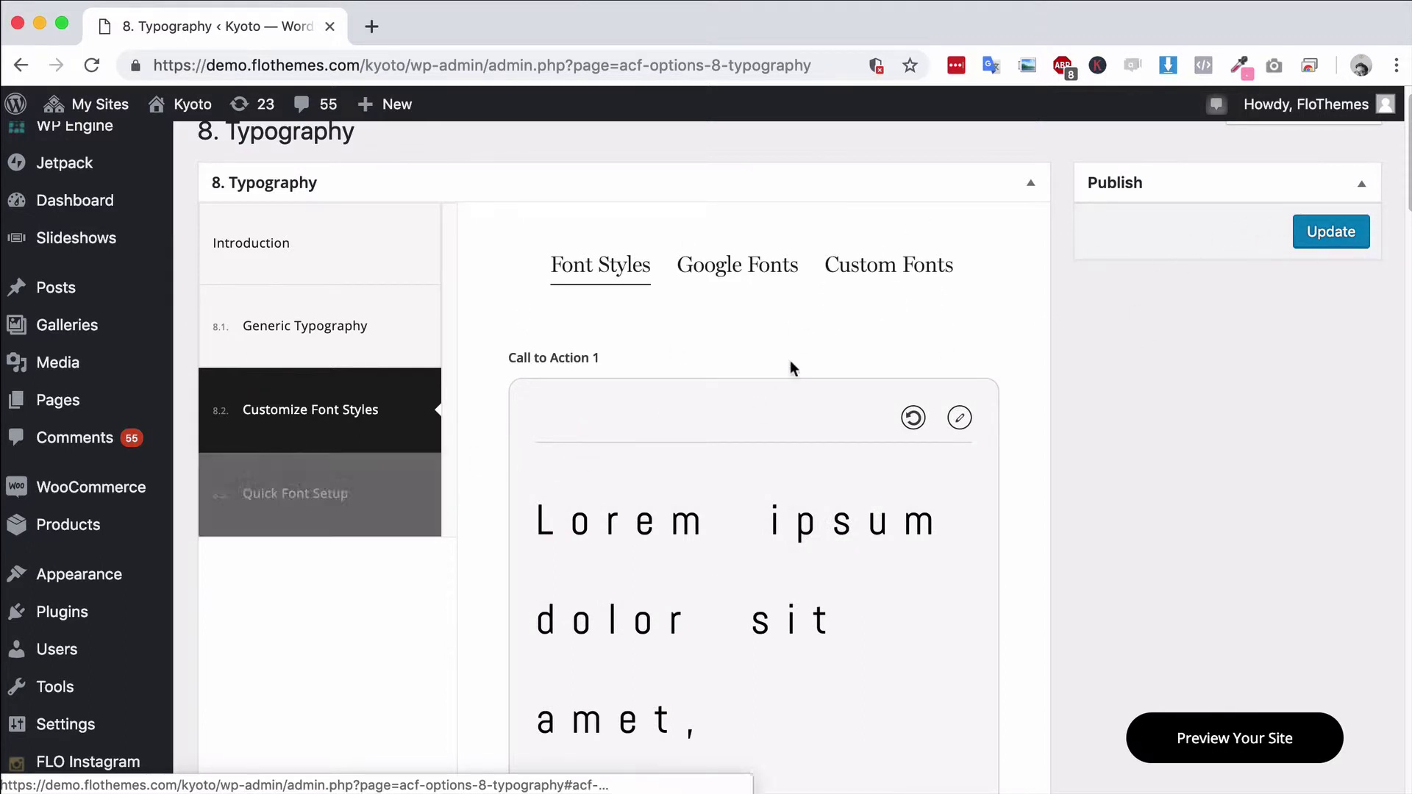
In Quick Font Setup, check the existing-font choices for Font 1, 2 and 3 without changing any
click(331, 495)
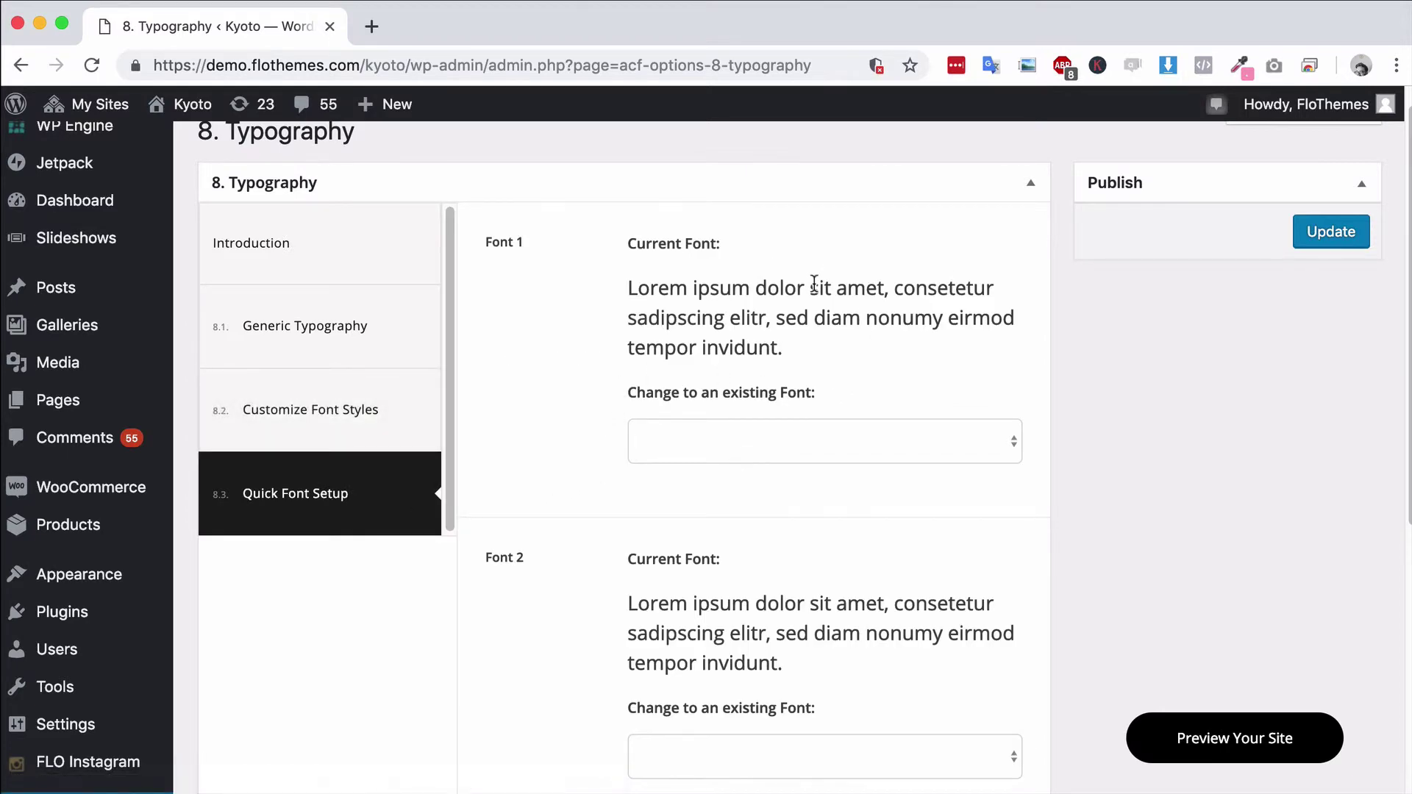
scroll(593, 357, down, 6)
scroll(627, 492, up, 7)
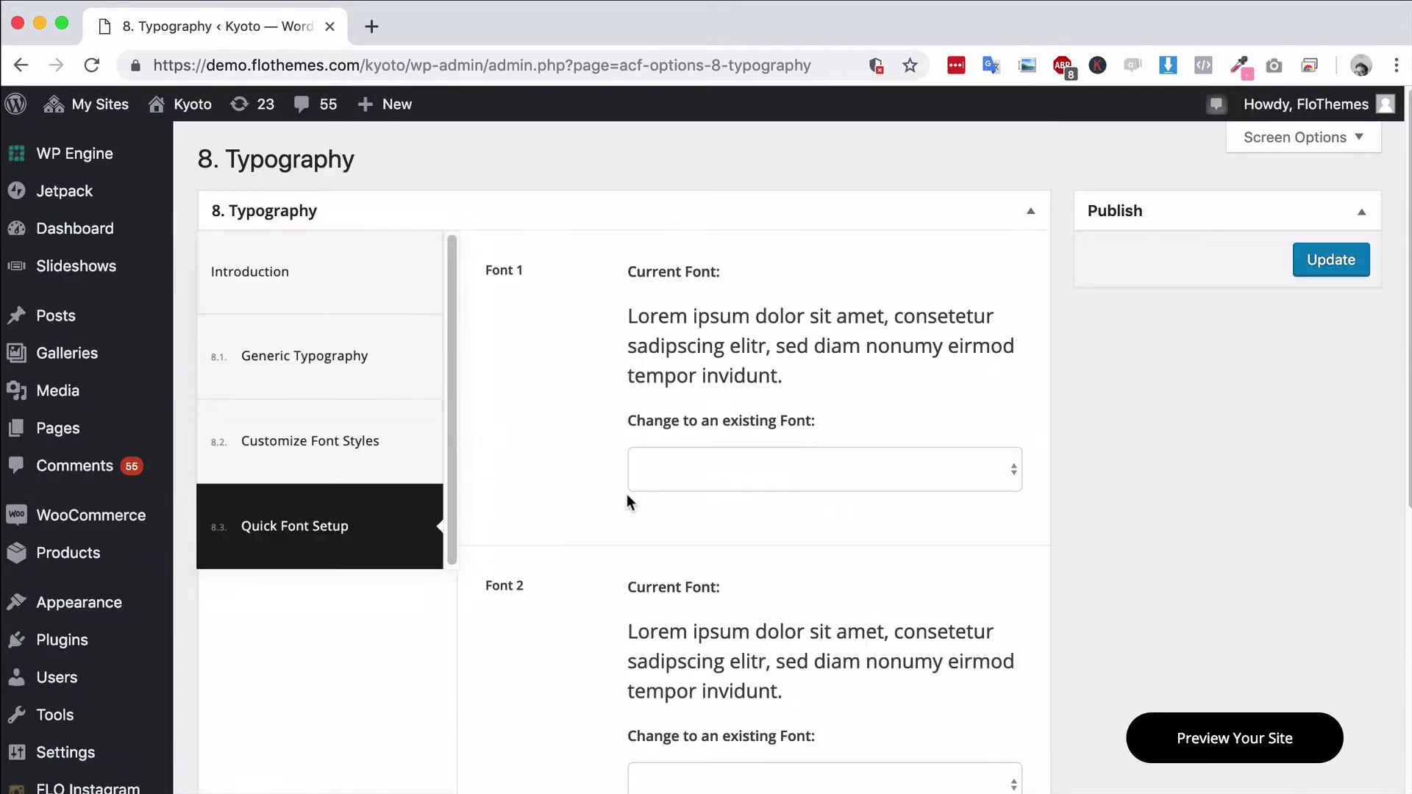
click(819, 471)
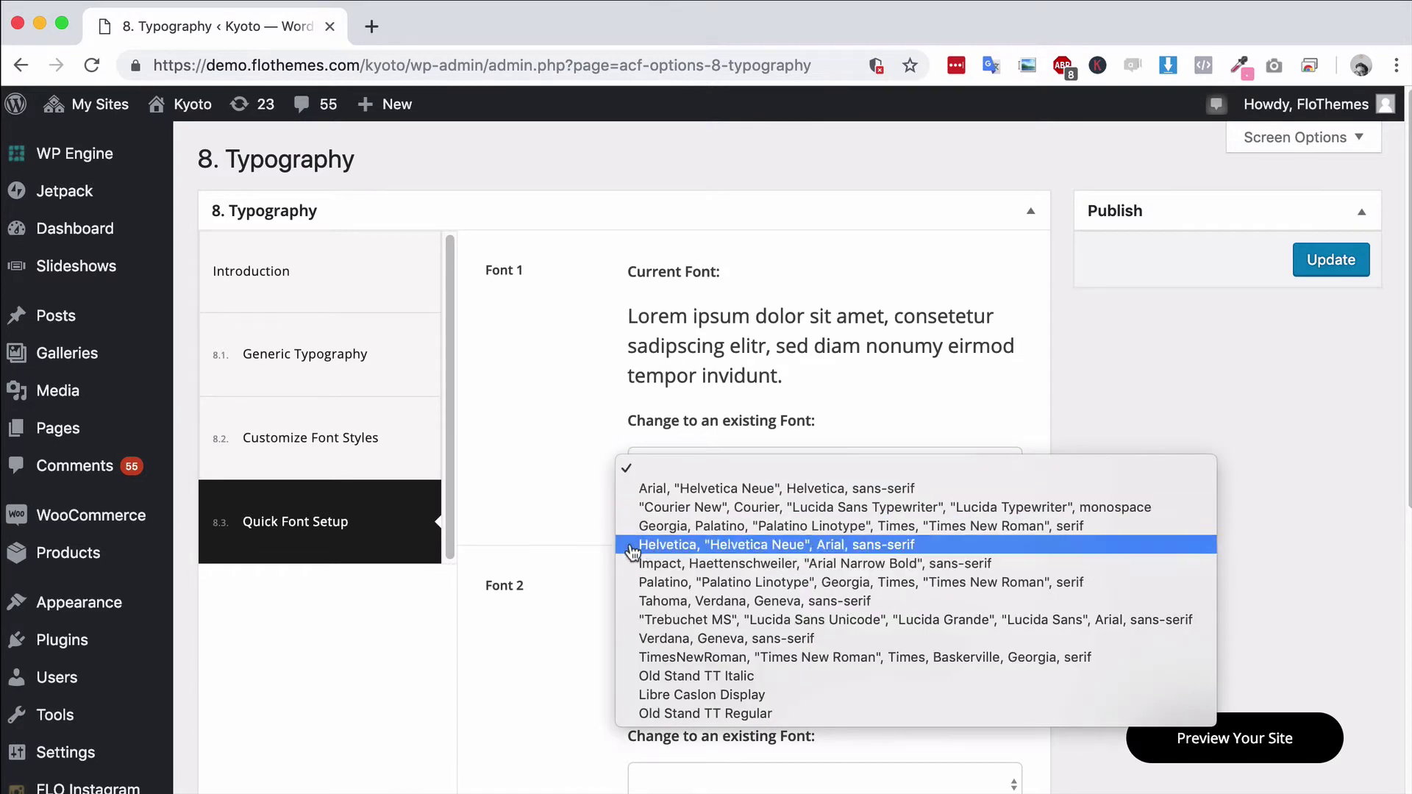
click(542, 450)
scroll(608, 413, down, 5)
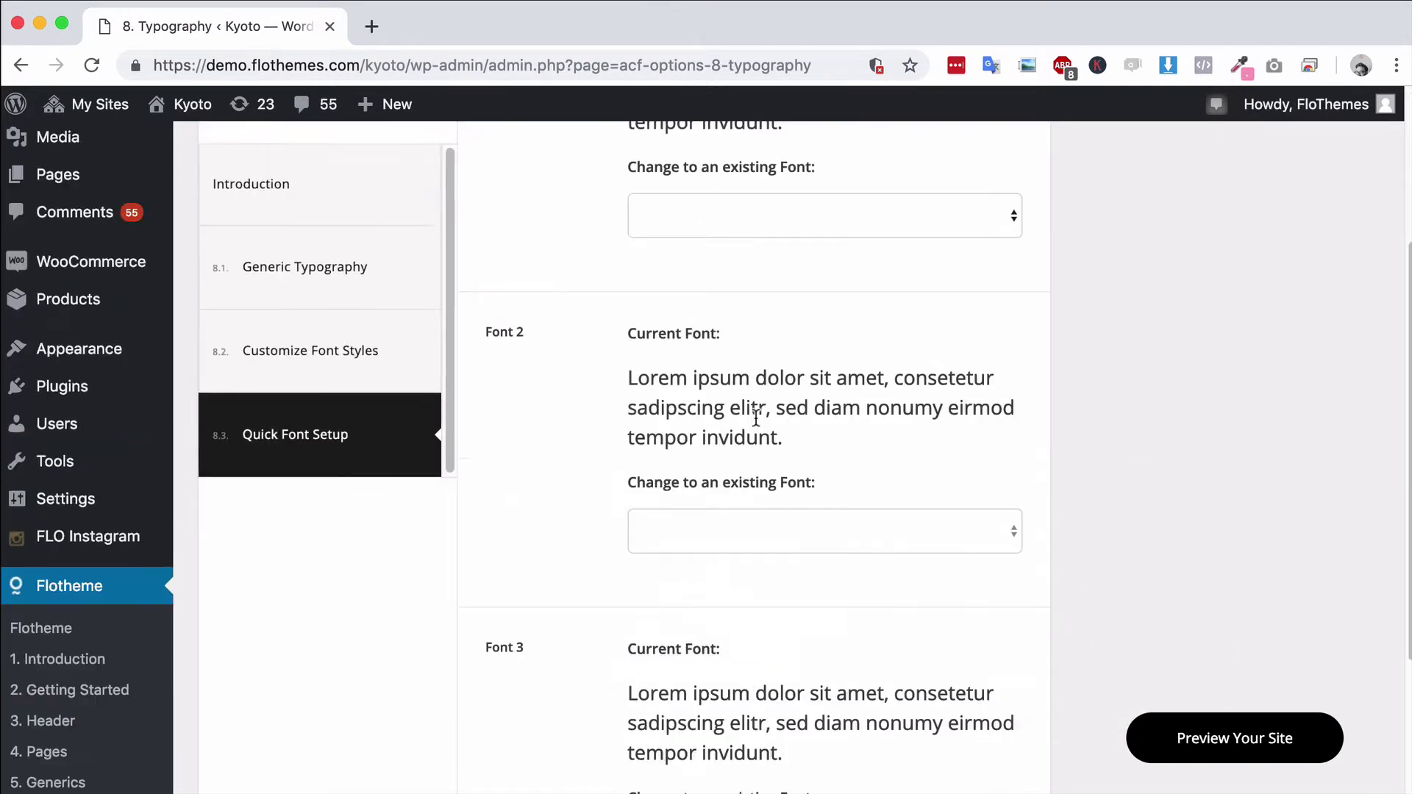
click(738, 529)
click(568, 494)
scroll(642, 463, down, 3)
click(734, 677)
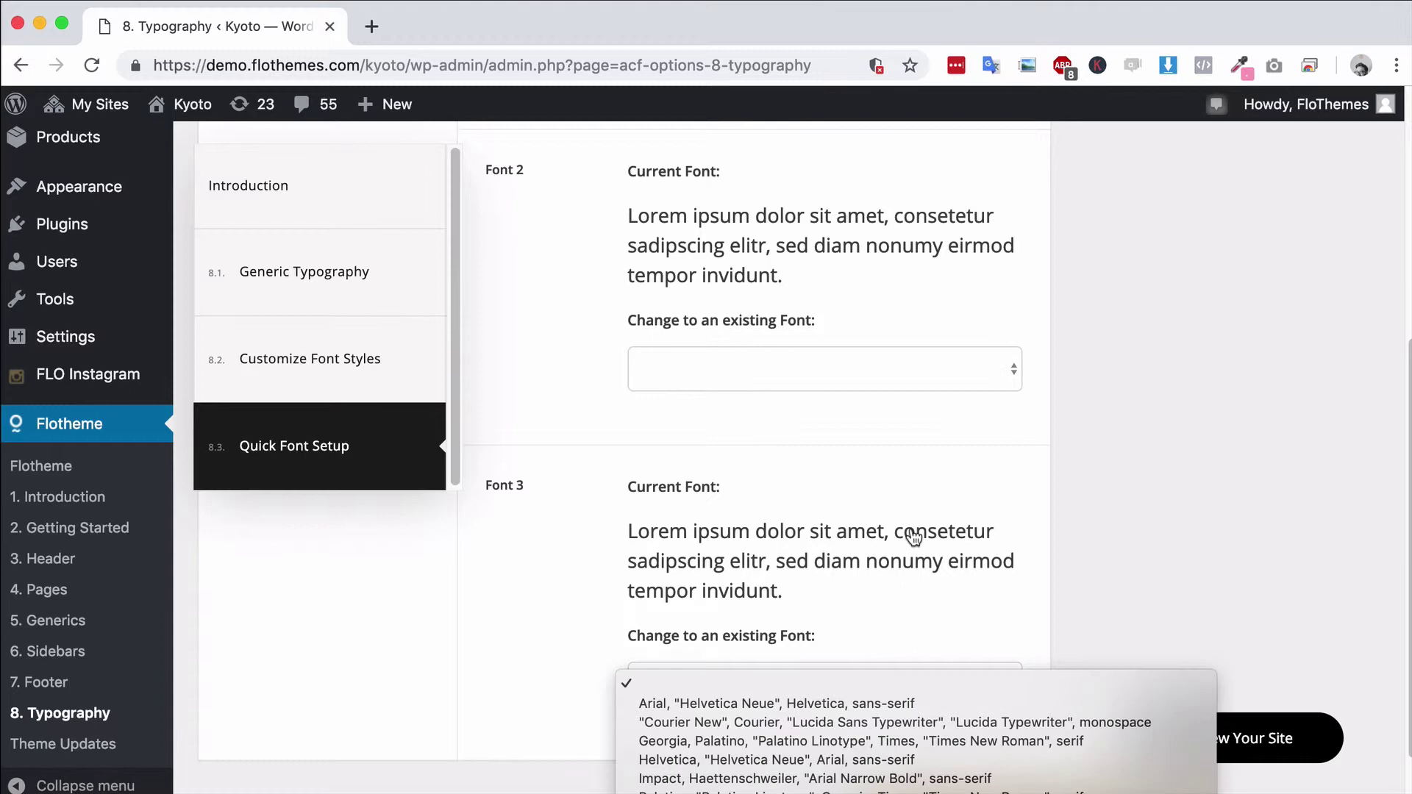
click(558, 591)
scroll(650, 537, up, 7)
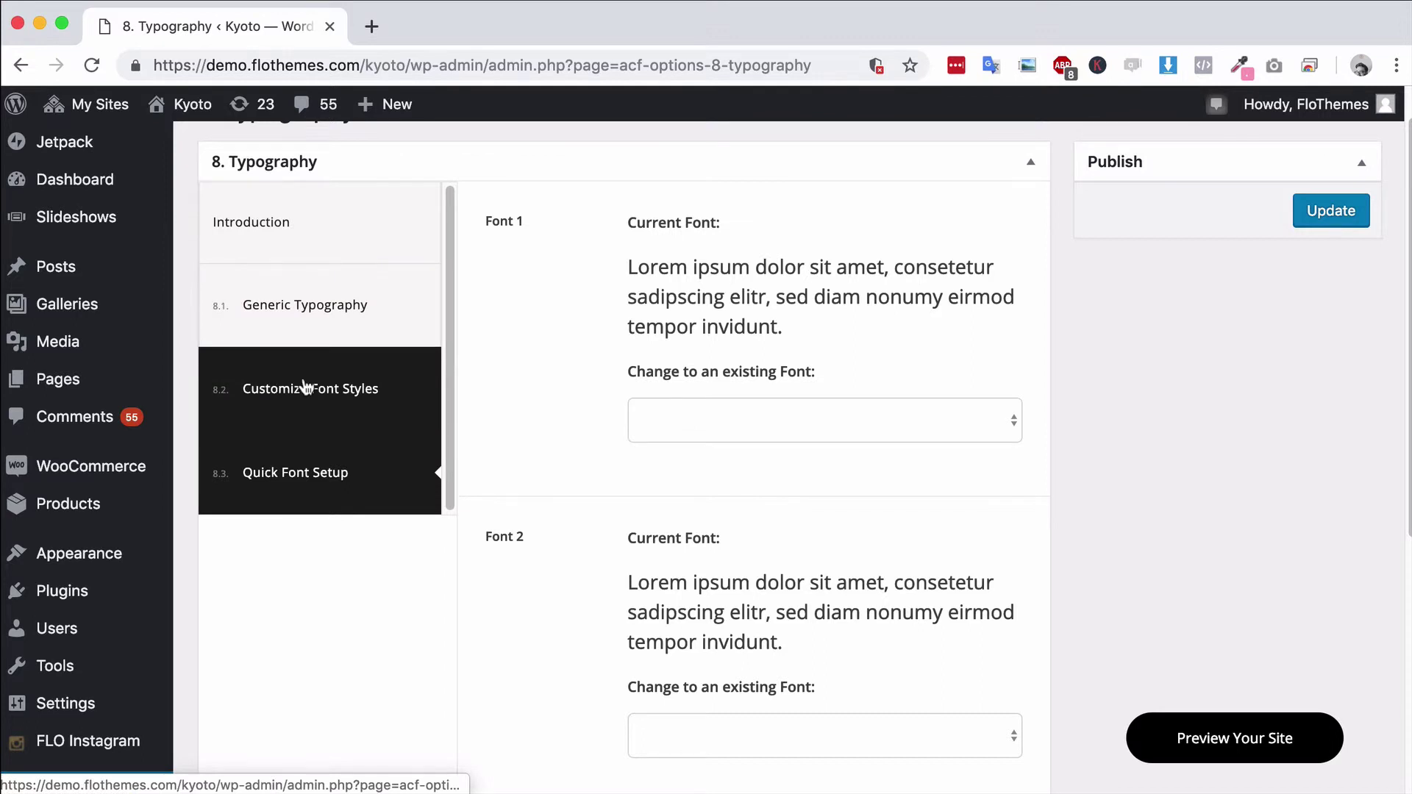
click(303, 387)
Return to Generic Typography, then head to Pages in the admin sidebar, triggering the leave-site prompt
click(239, 286)
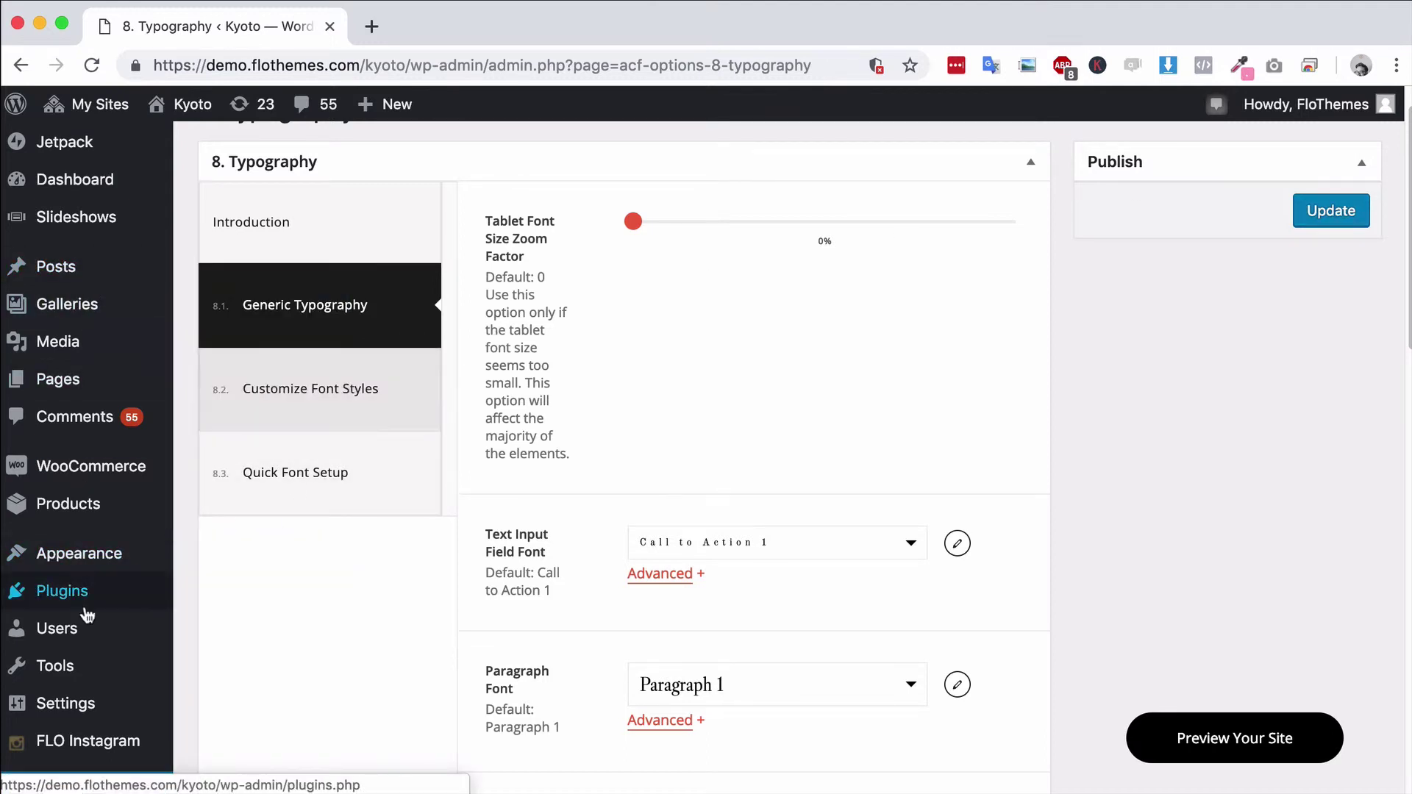
click(107, 381)
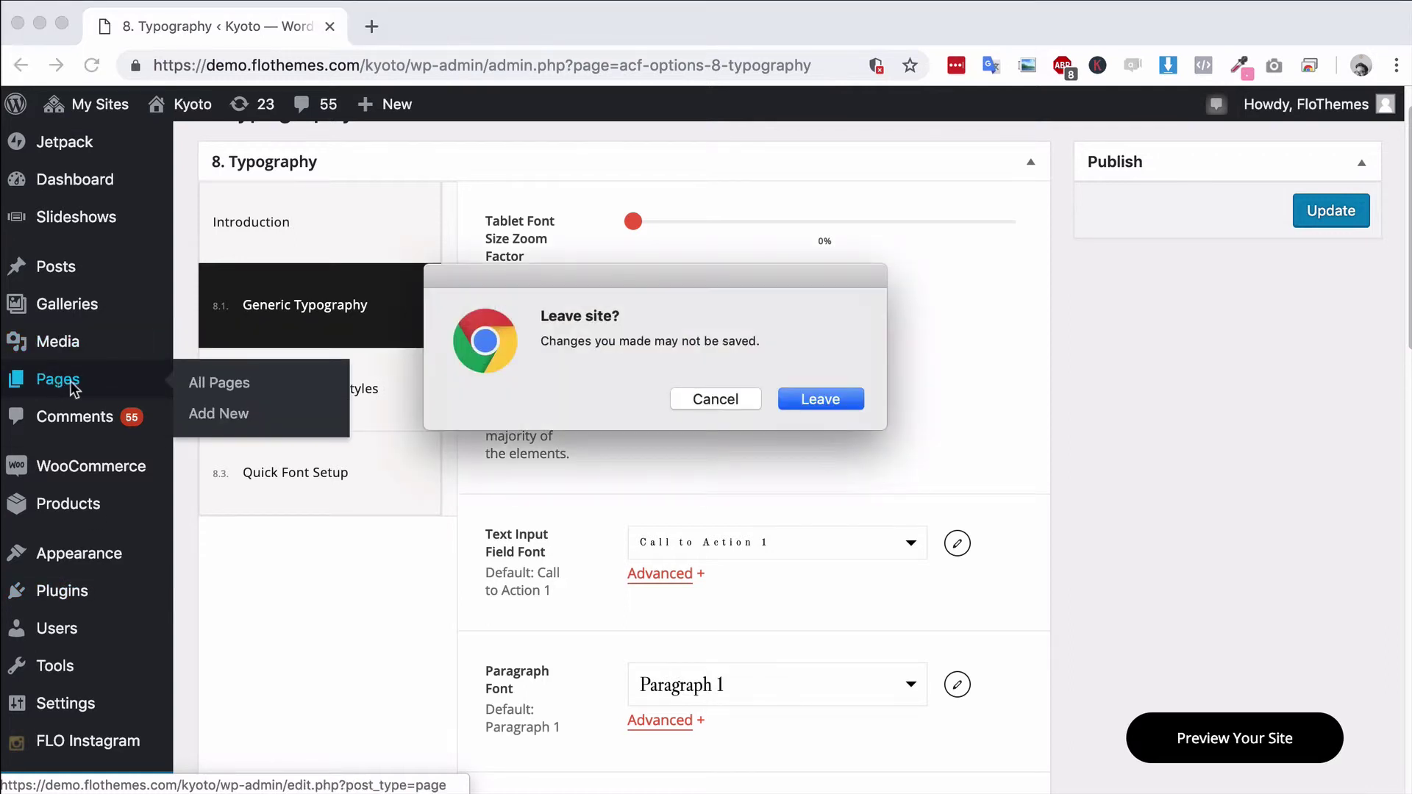
Leave without saving, open the About page for editing, and scroll to its Flo Page box
click(841, 407)
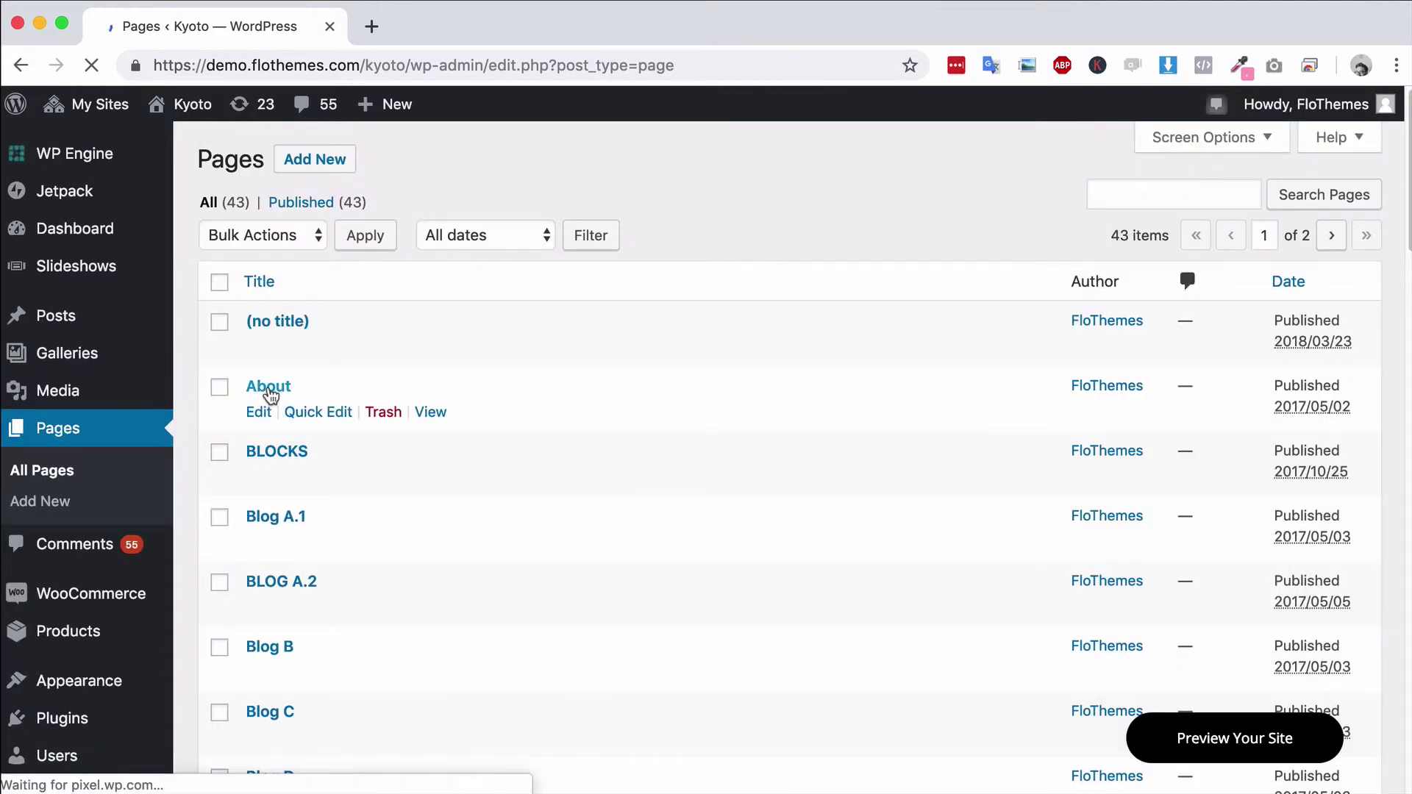
click(269, 386)
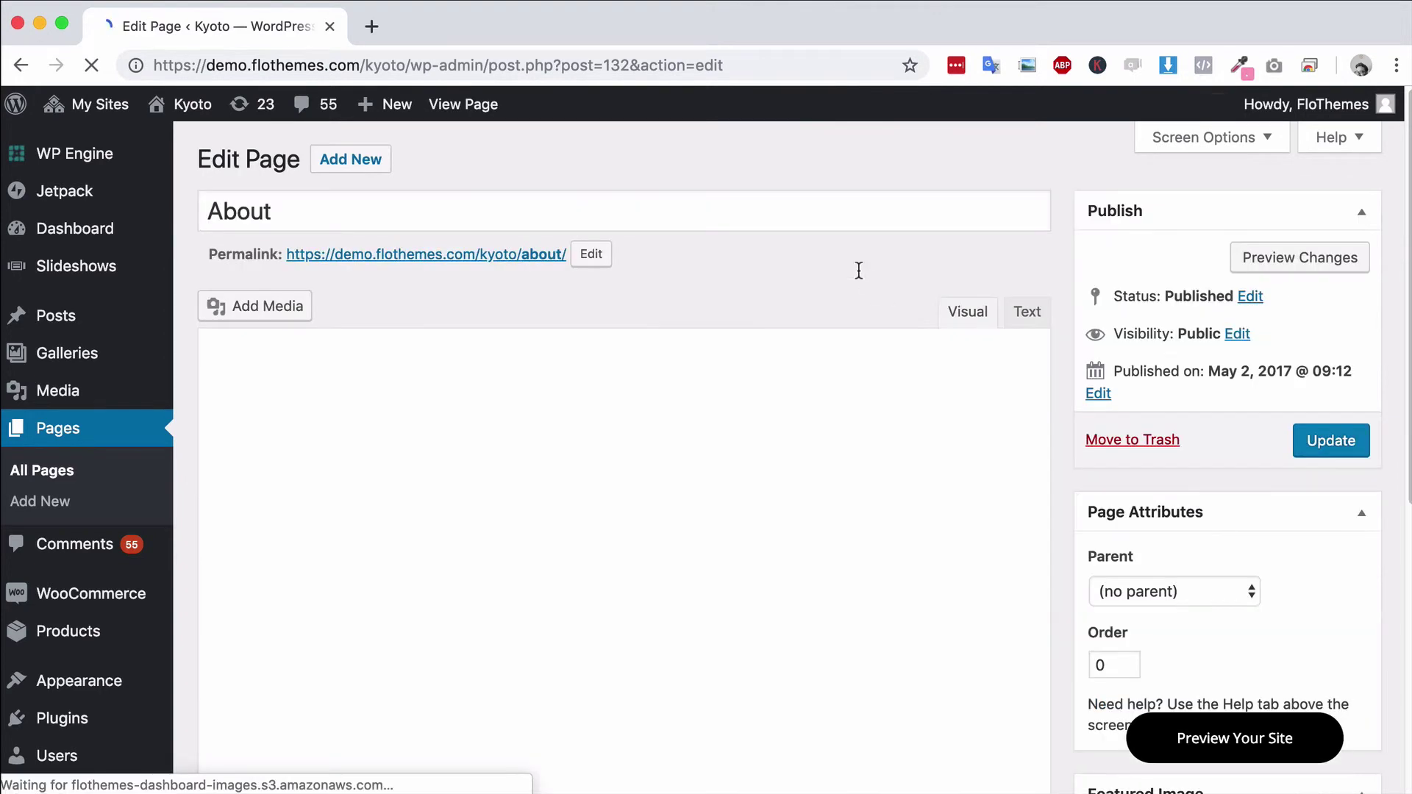
scroll(1068, 377, down, 5)
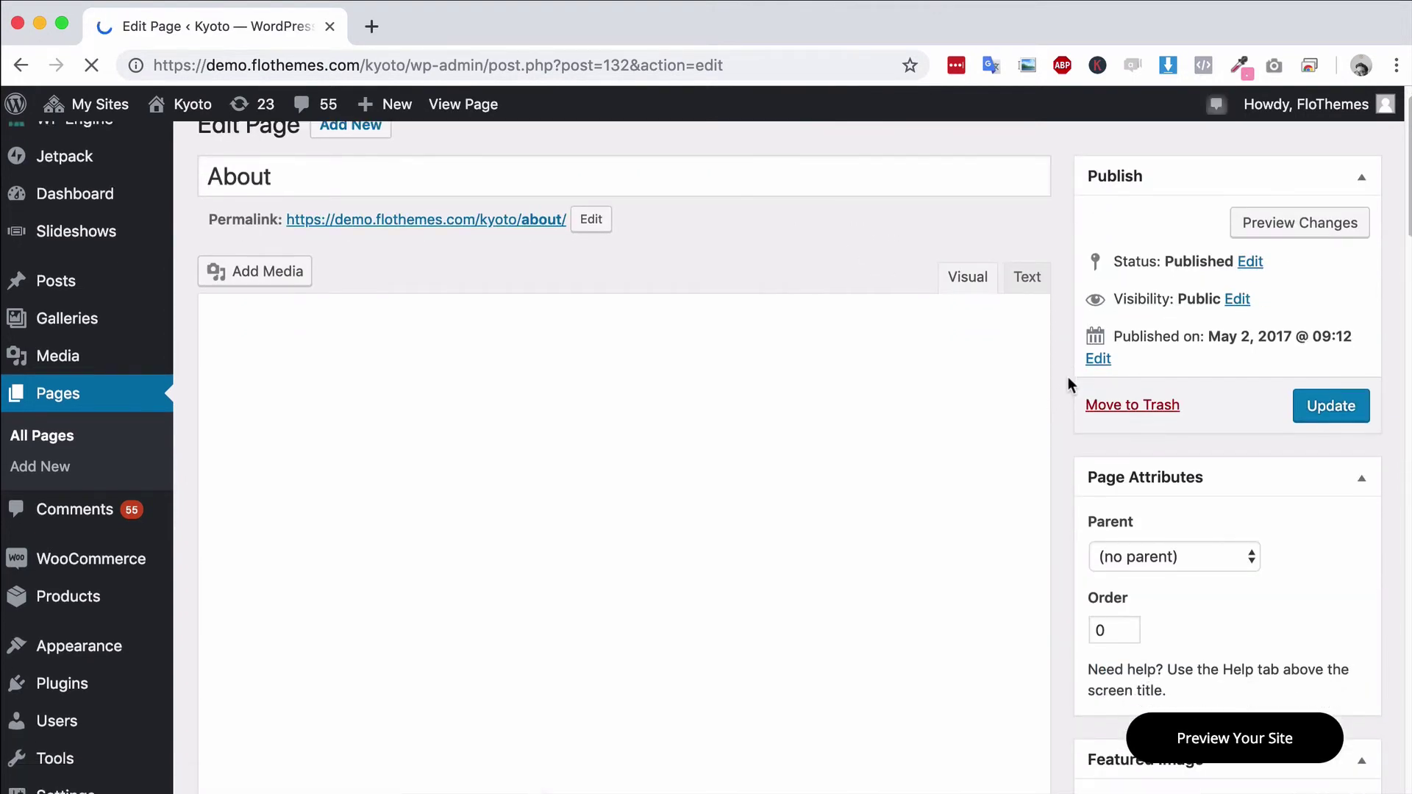
scroll(1068, 376, down, 15)
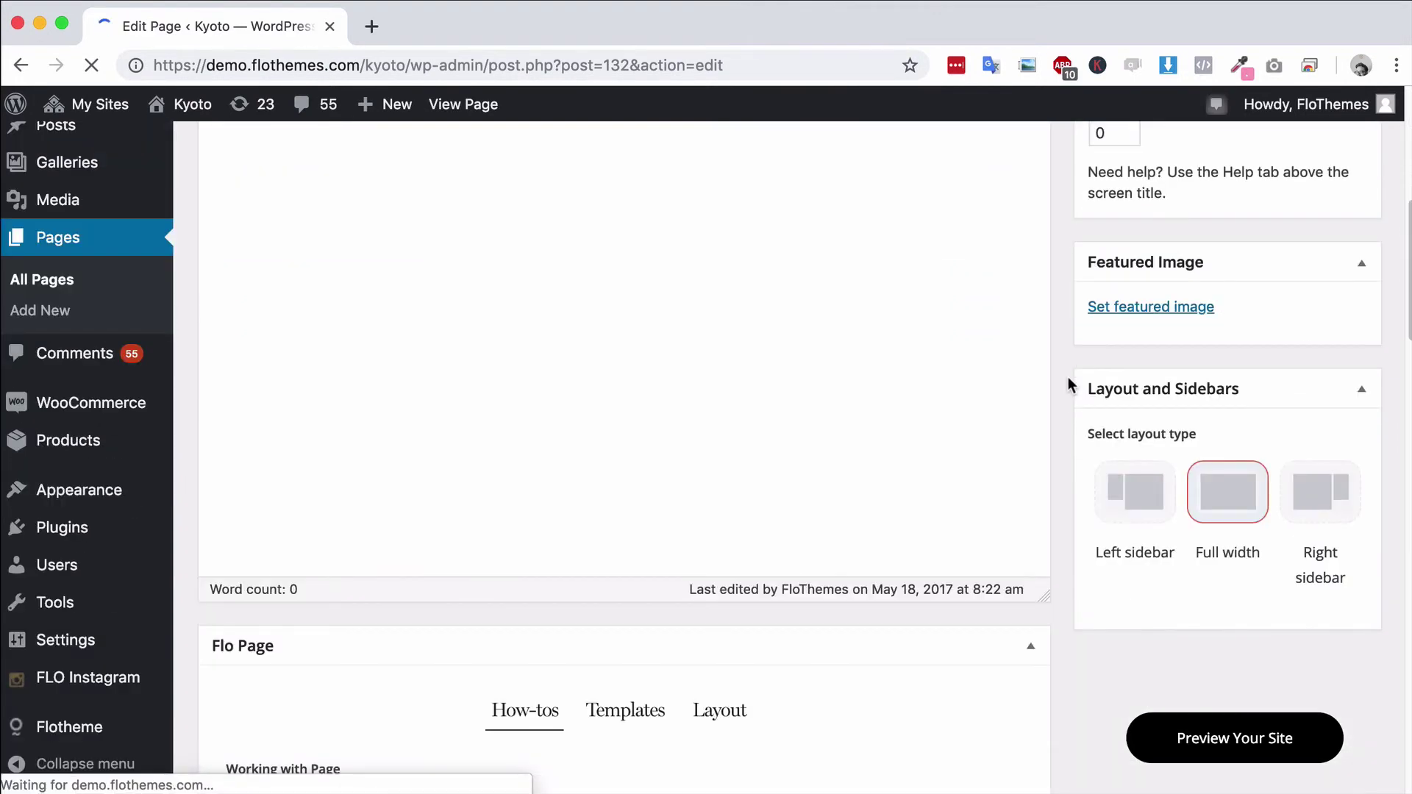
scroll(1067, 378, down, 20)
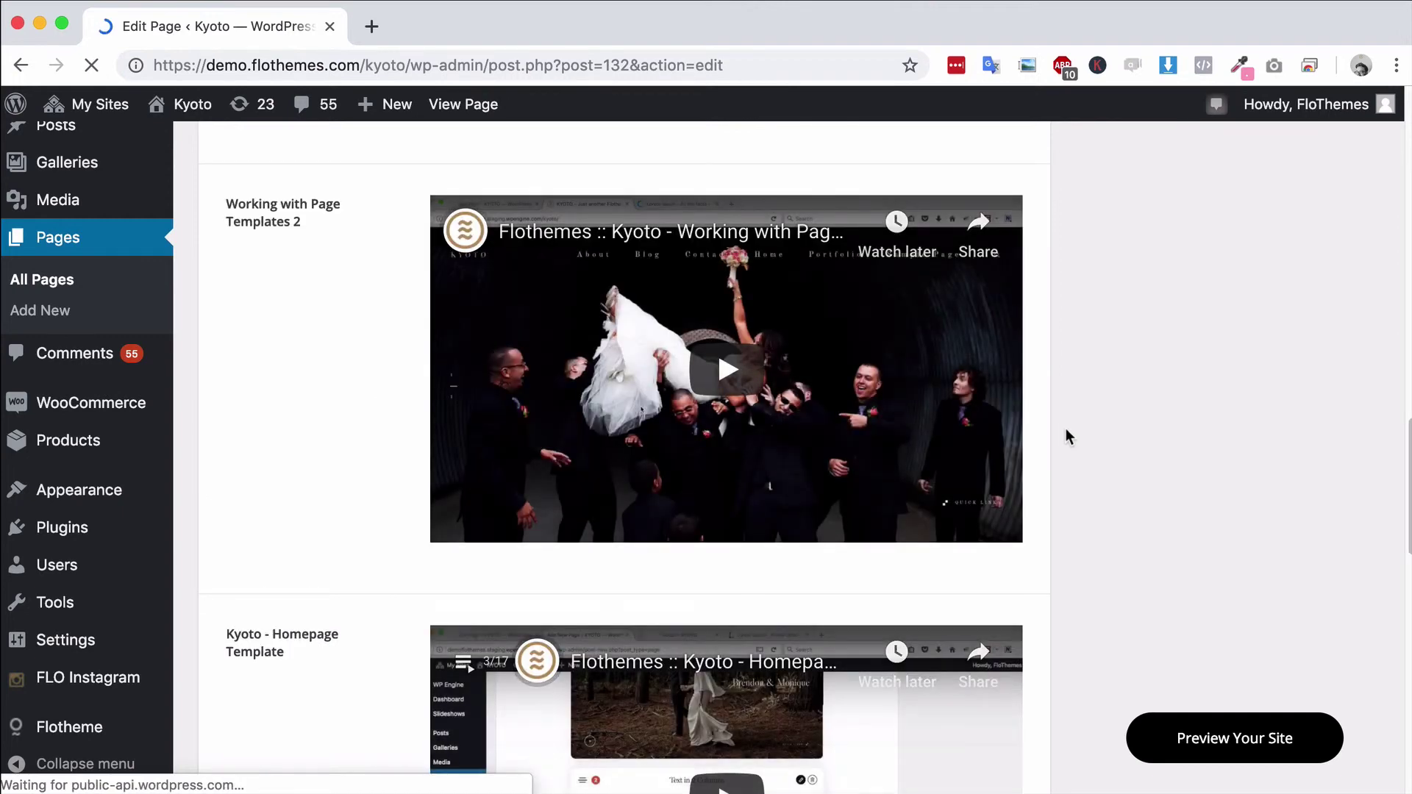
scroll(1065, 430, up, 4)
scroll(1066, 437, up, 11)
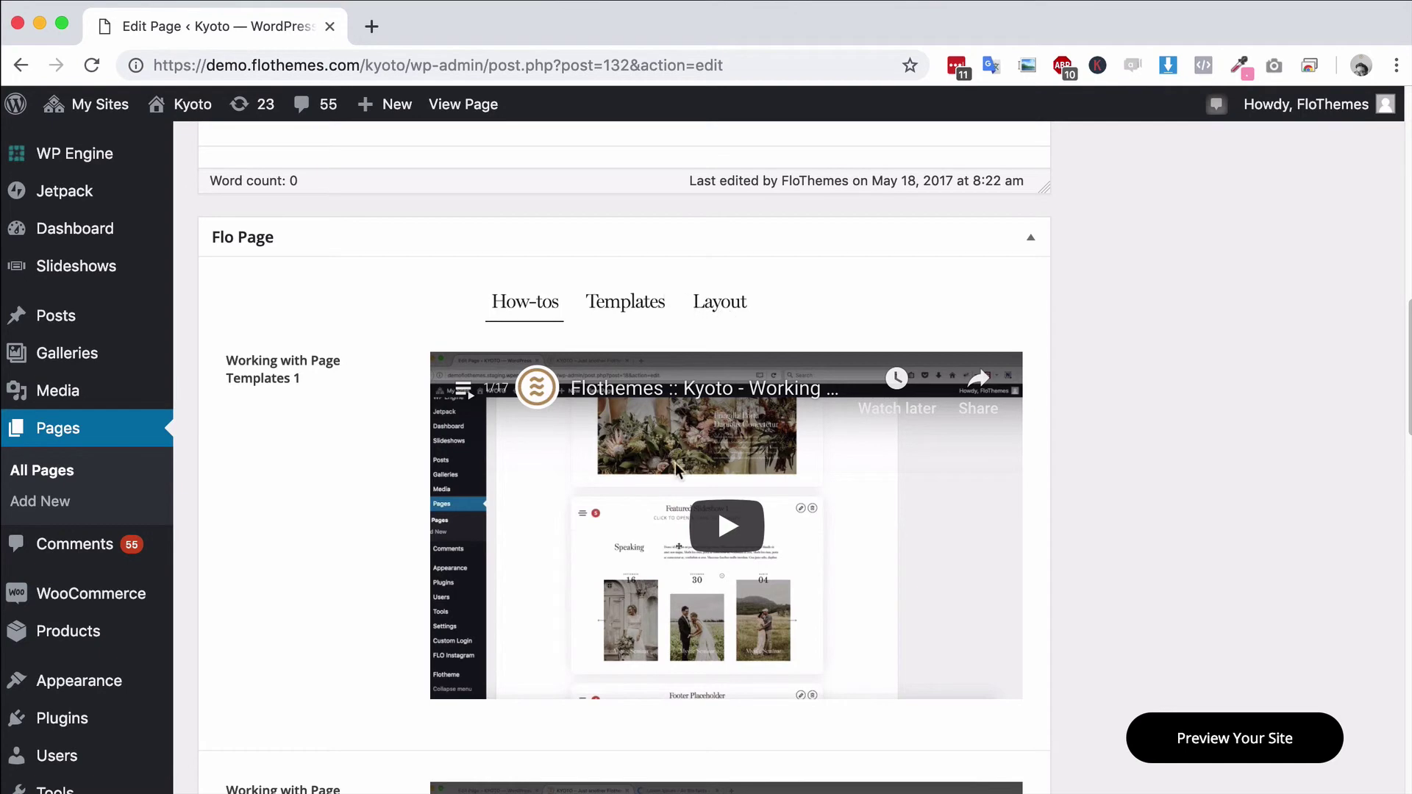
scroll(694, 504, up, 10)
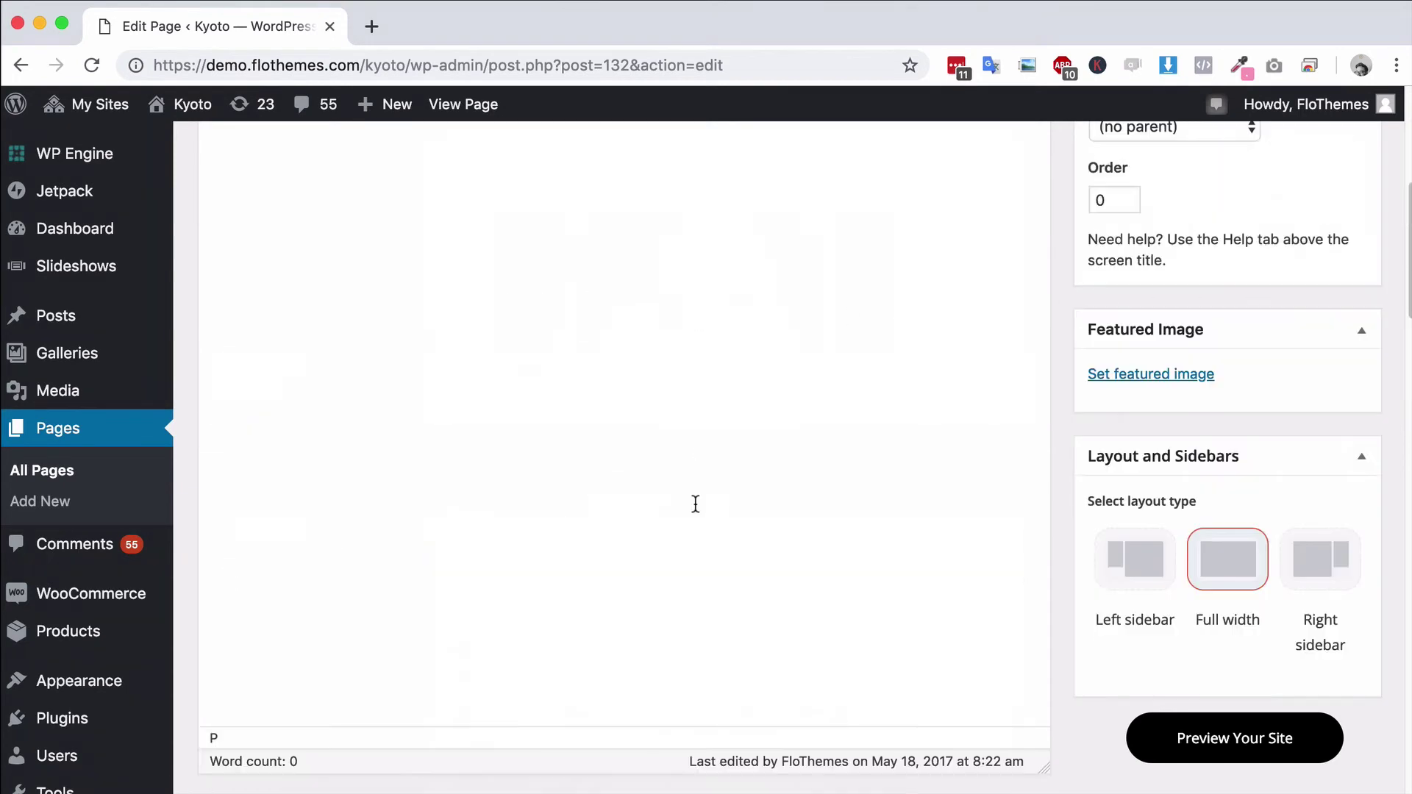
scroll(858, 527, down, 10)
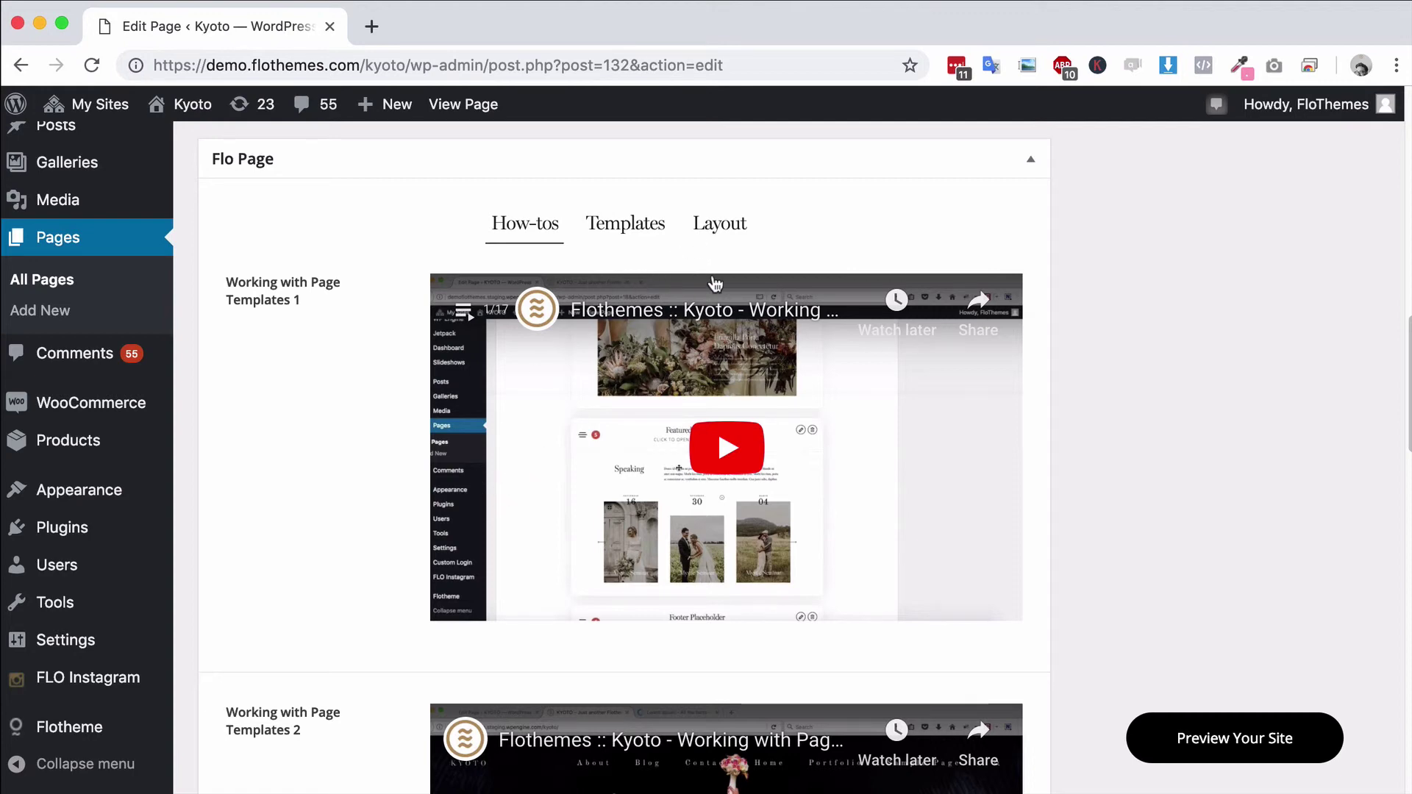
In the Layout blocks, open the Featured Image settings and browse its Title Font style choices
click(723, 232)
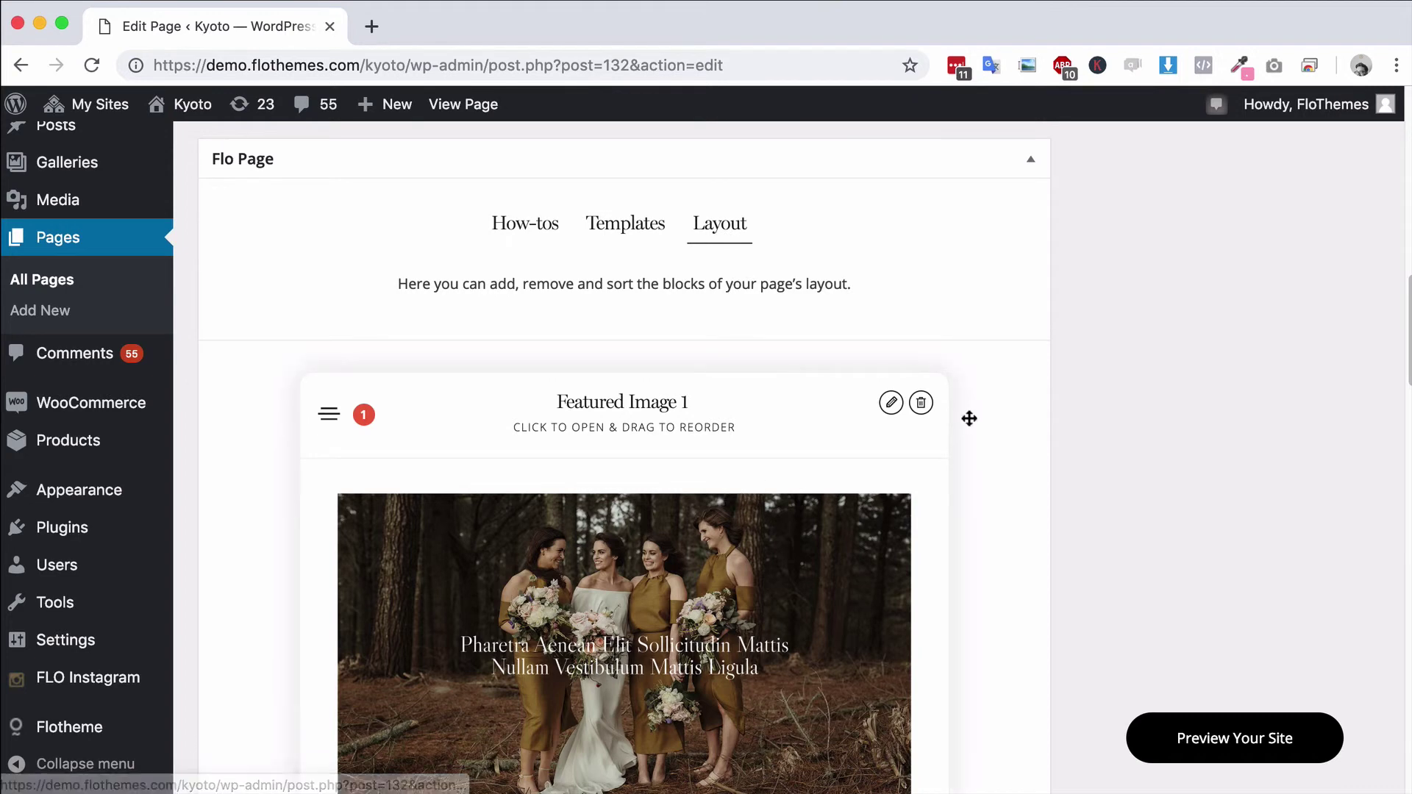
click(891, 403)
scroll(552, 505, down, 10)
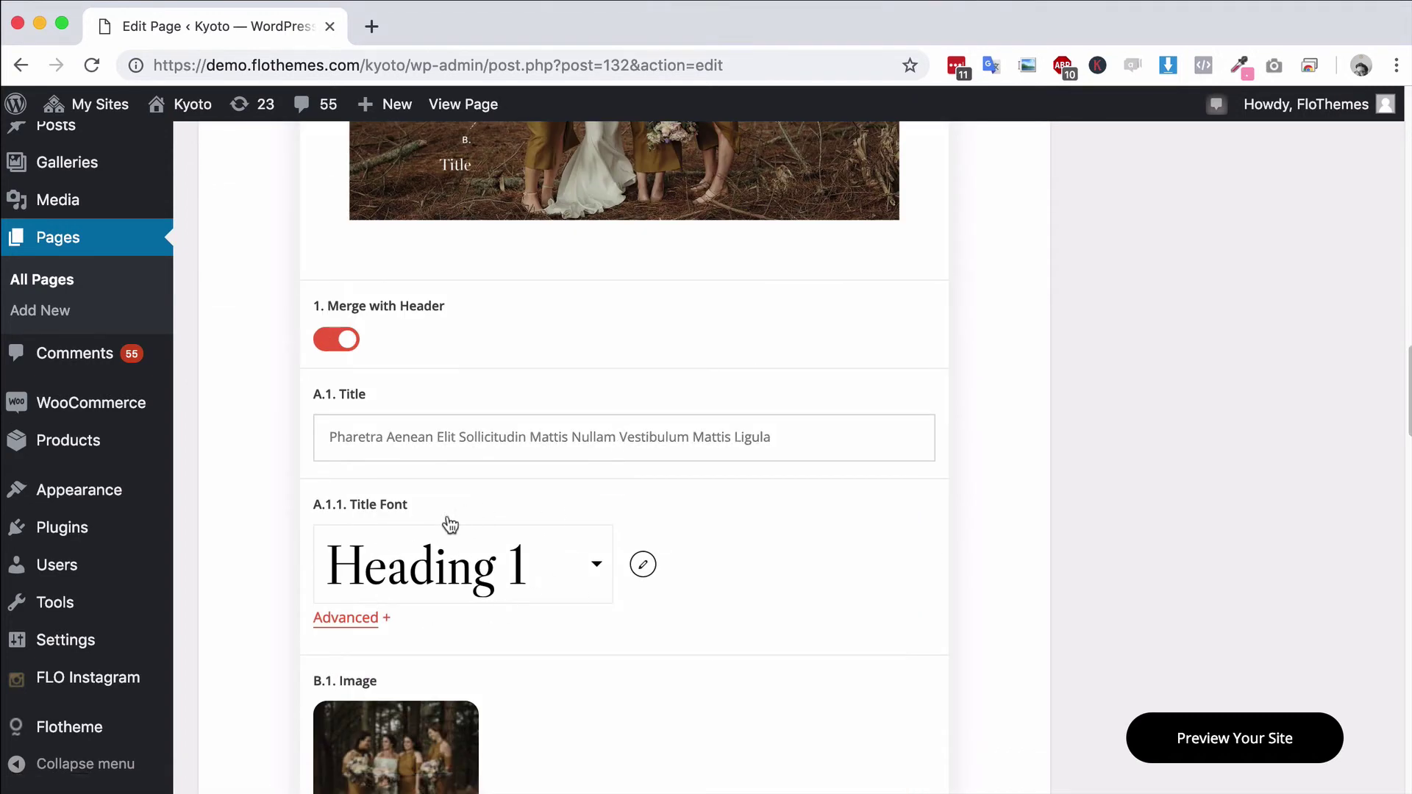
click(554, 569)
scroll(965, 560, down, 3)
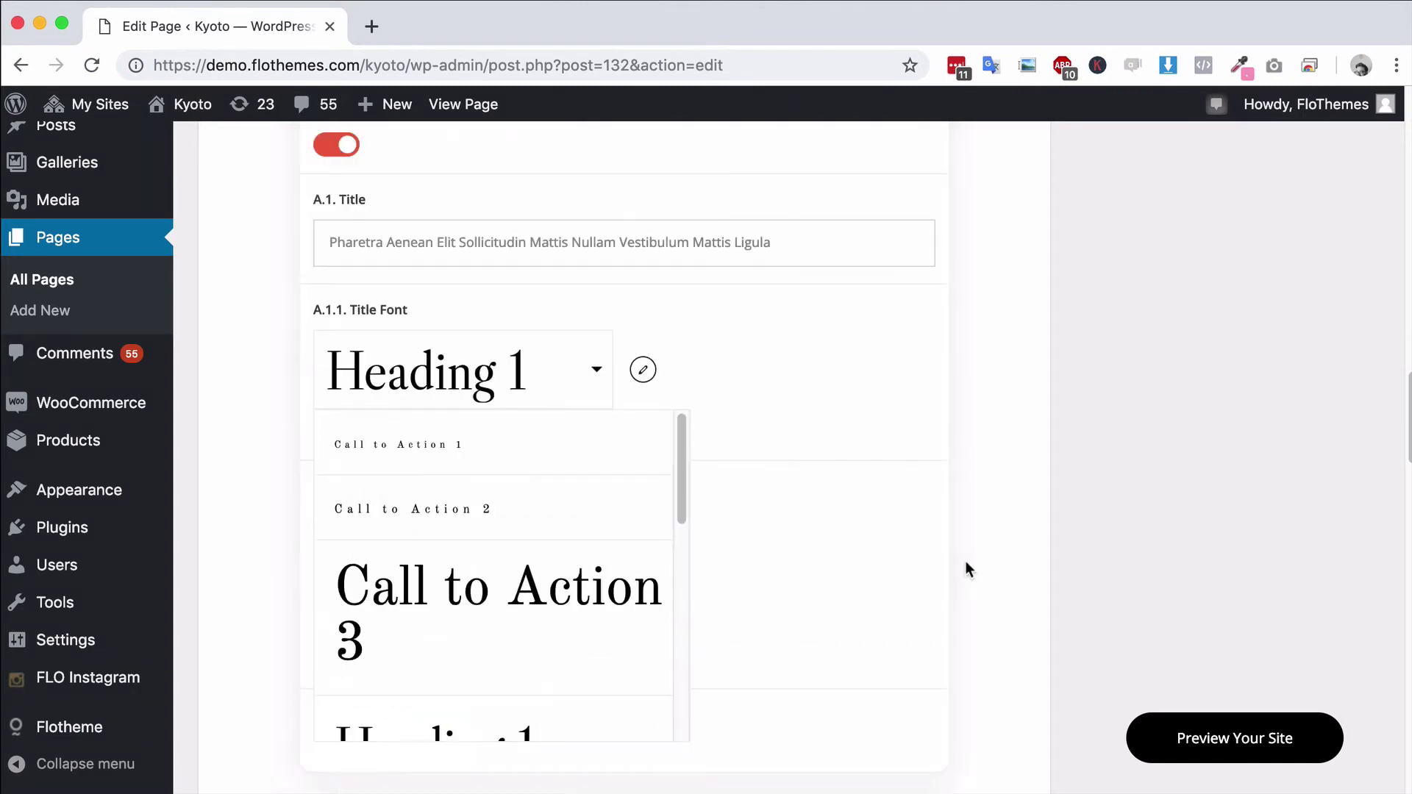
scroll(585, 541, down, 7)
scroll(431, 625, up, 10)
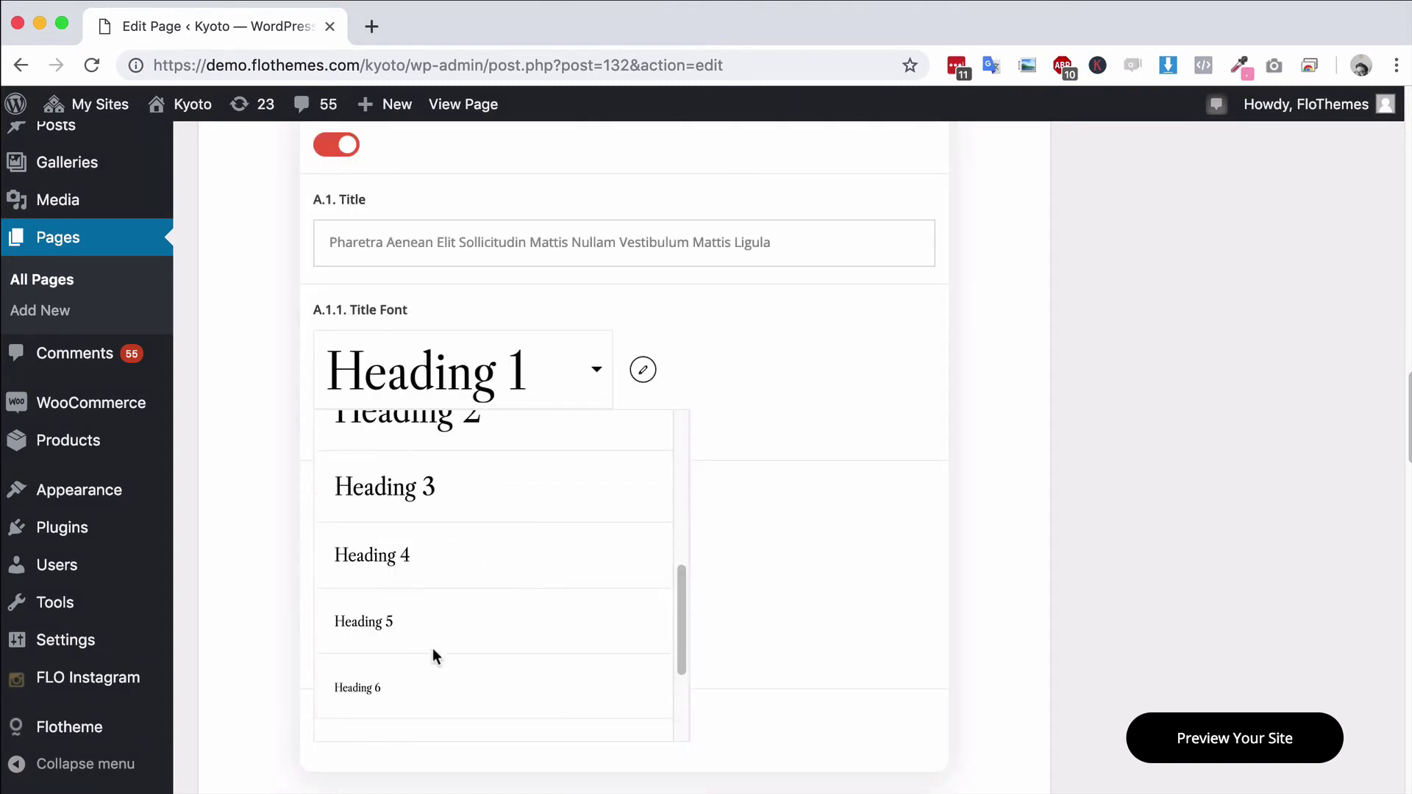
scroll(831, 504, up, 2)
scroll(827, 484, down, 3)
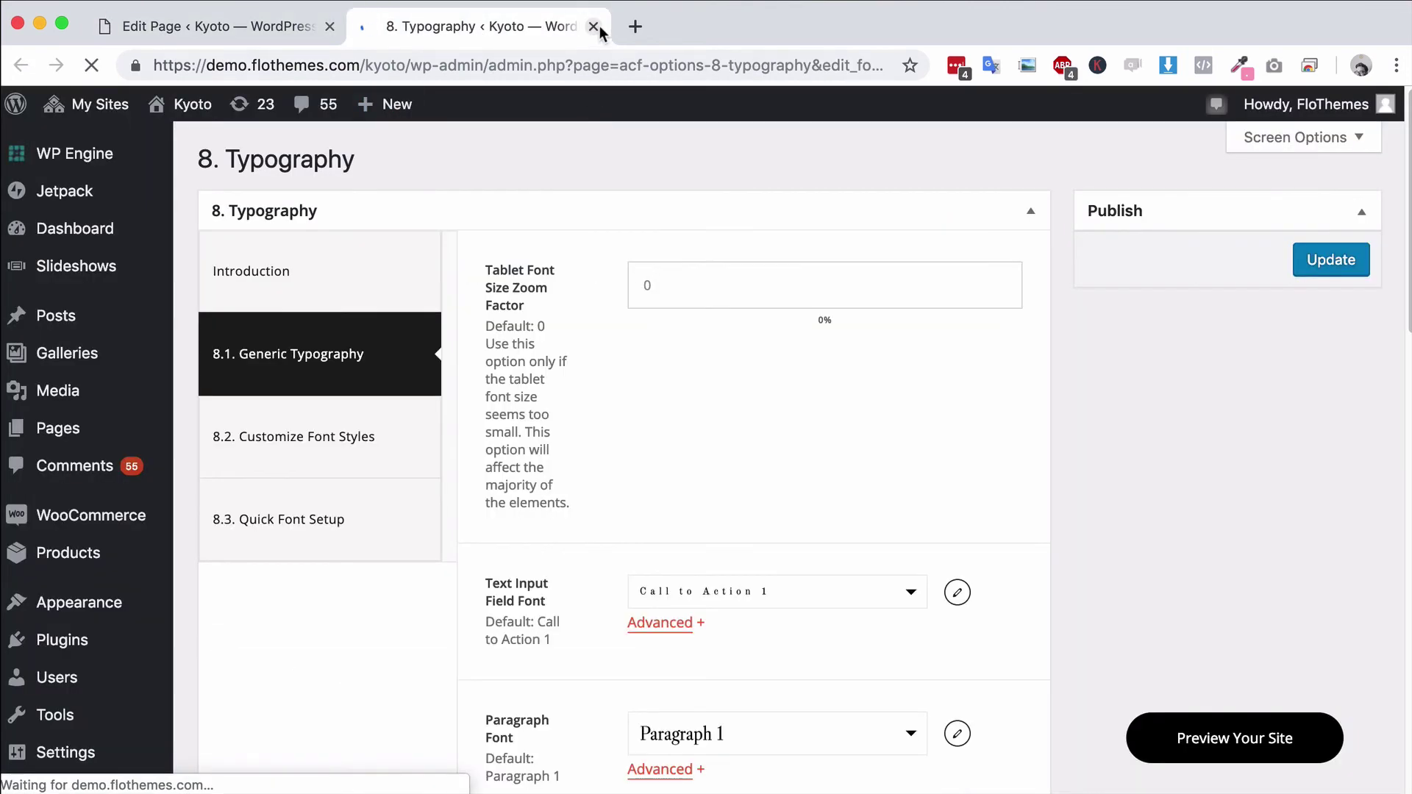
Close the 8. Typography tab and the Title Font dropdown to return to the page editor
click(598, 25)
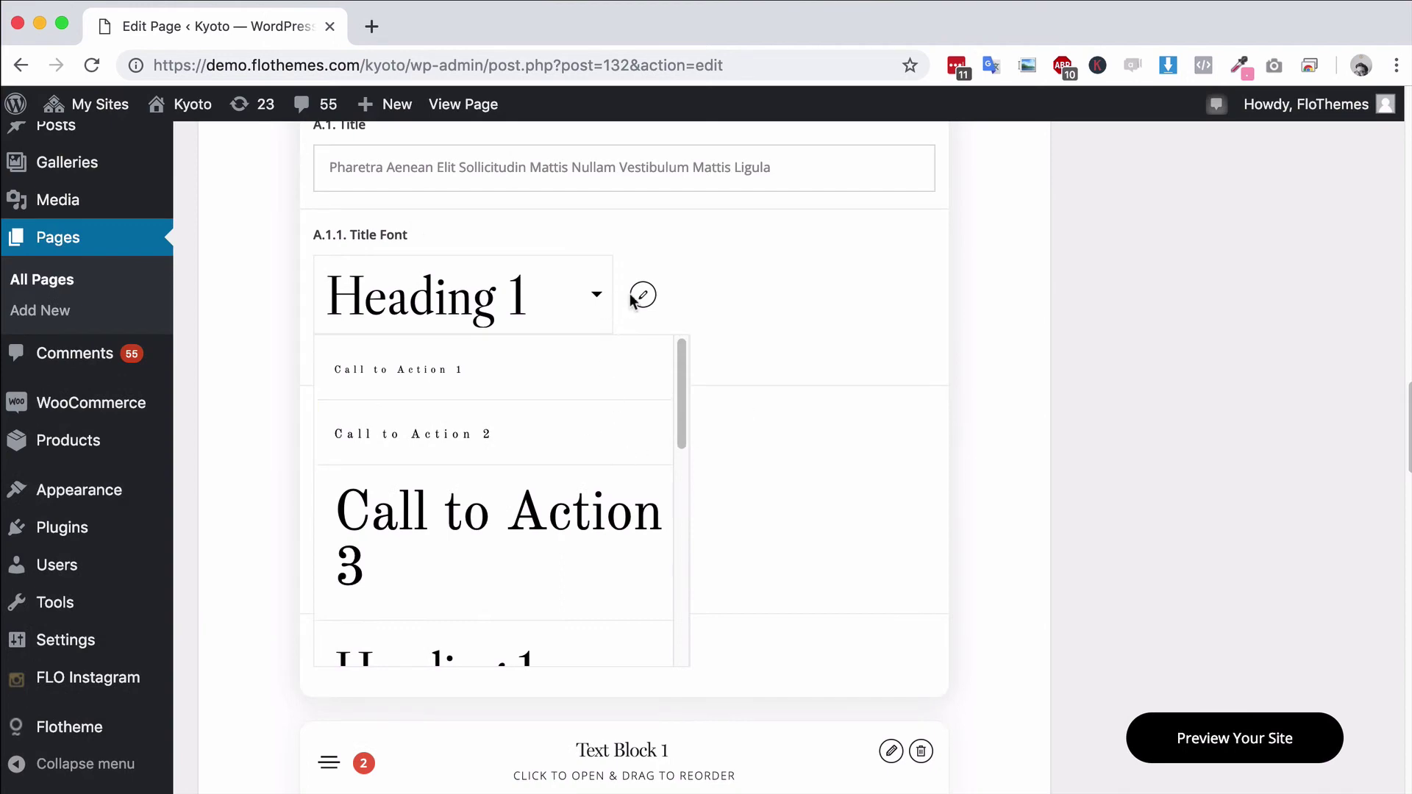
click(590, 298)
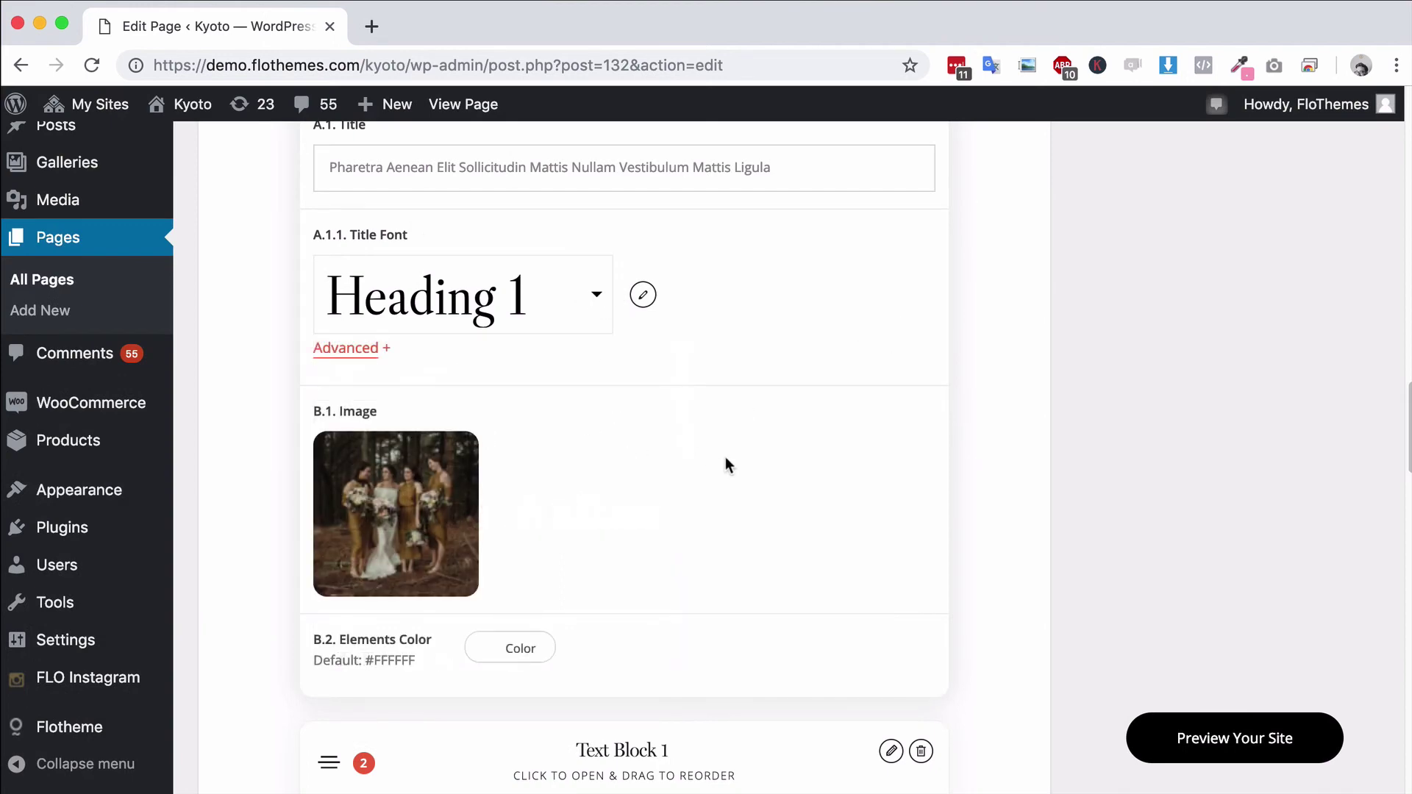
scroll(728, 460, down, 7)
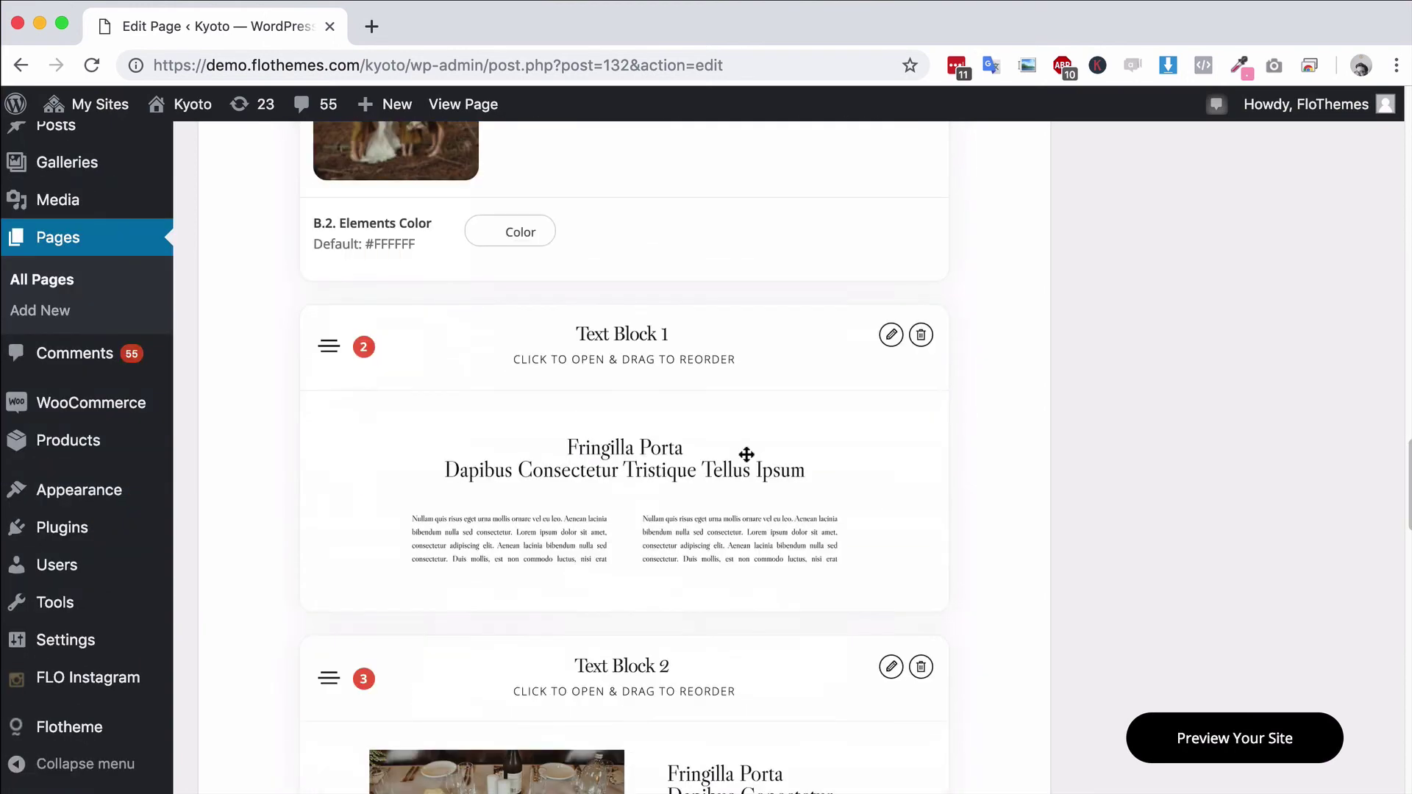
Expand Text Block 1's settings and review its Heading 1 title font
click(700, 412)
scroll(624, 445, down, 9)
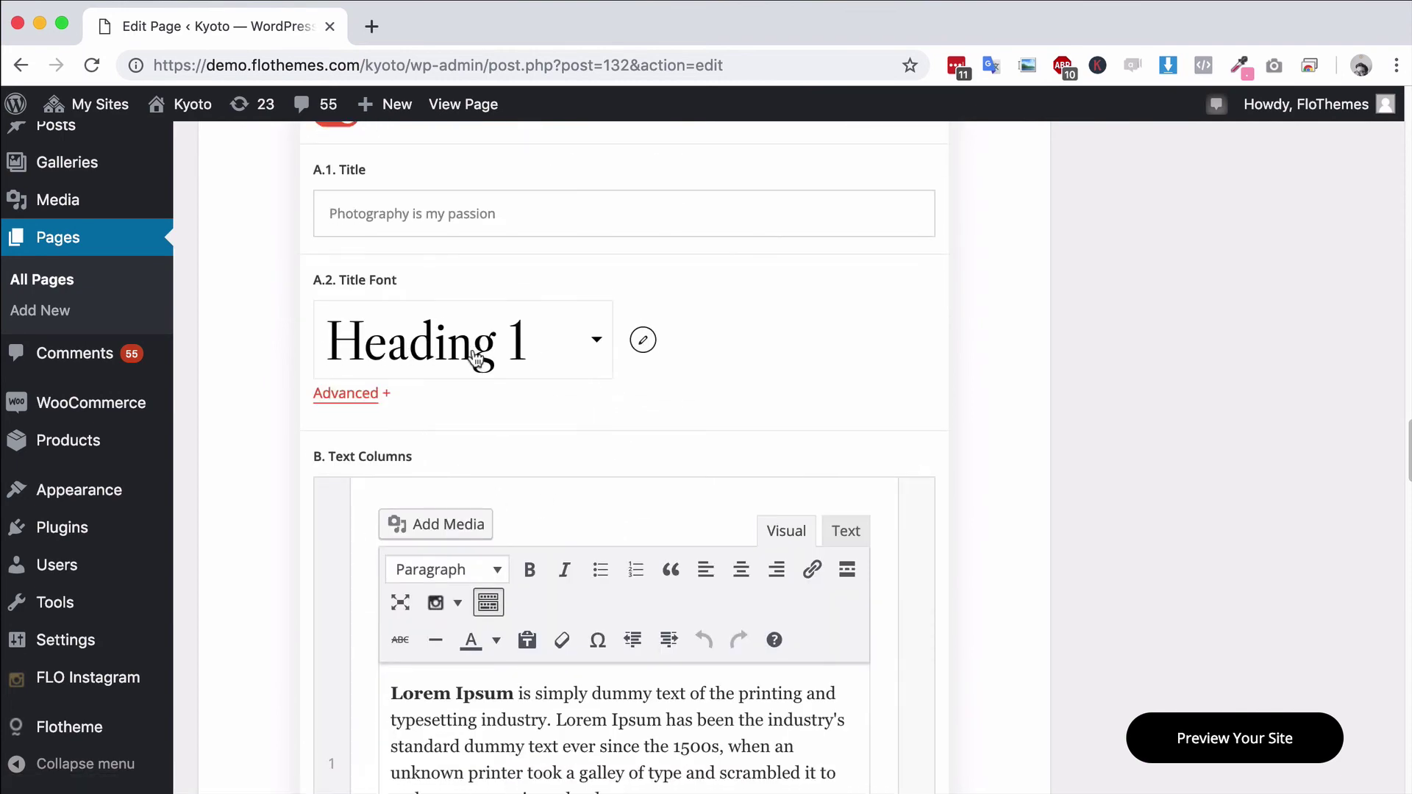
scroll(475, 361, down, 10)
scroll(515, 423, up, 12)
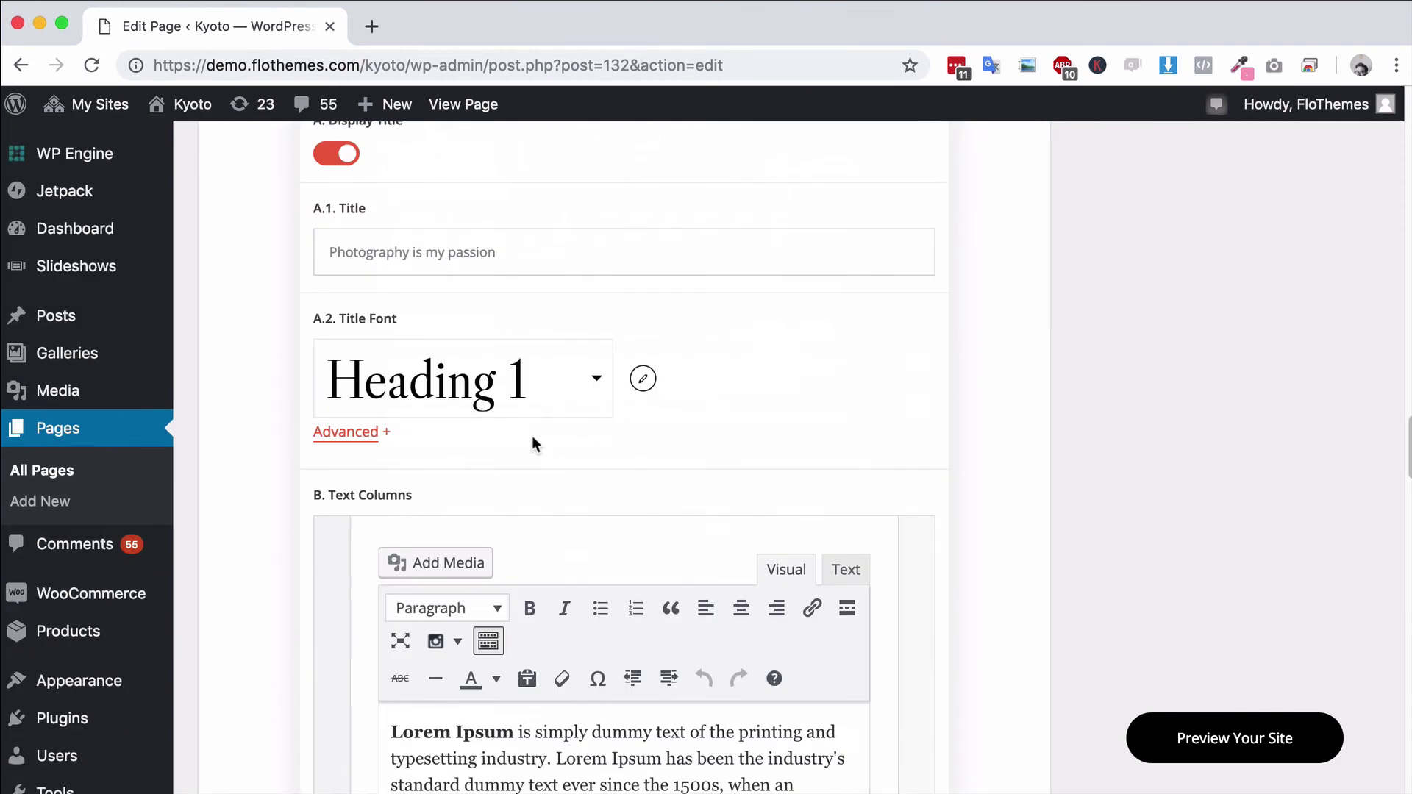
scroll(533, 437, up, 3)
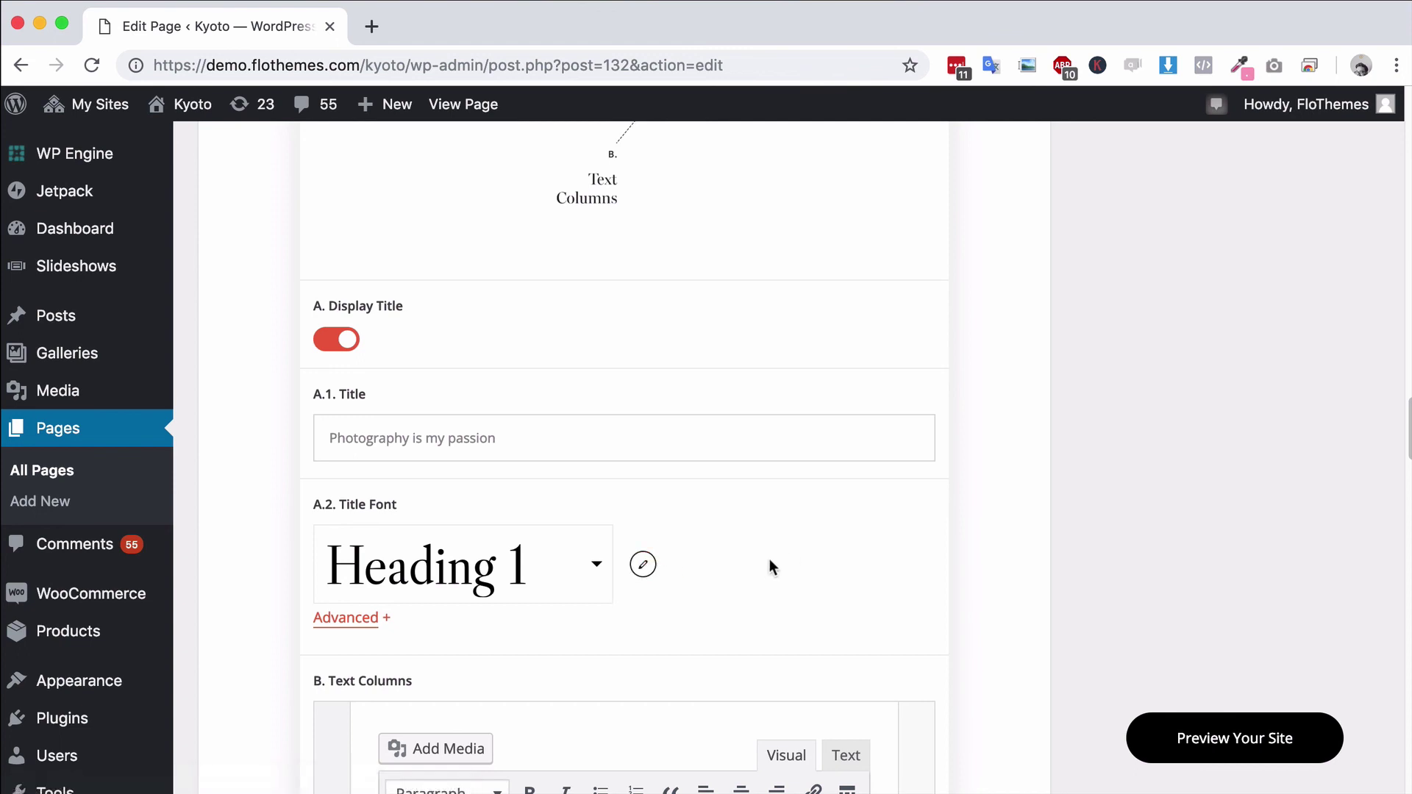
scroll(771, 550, up, 10)
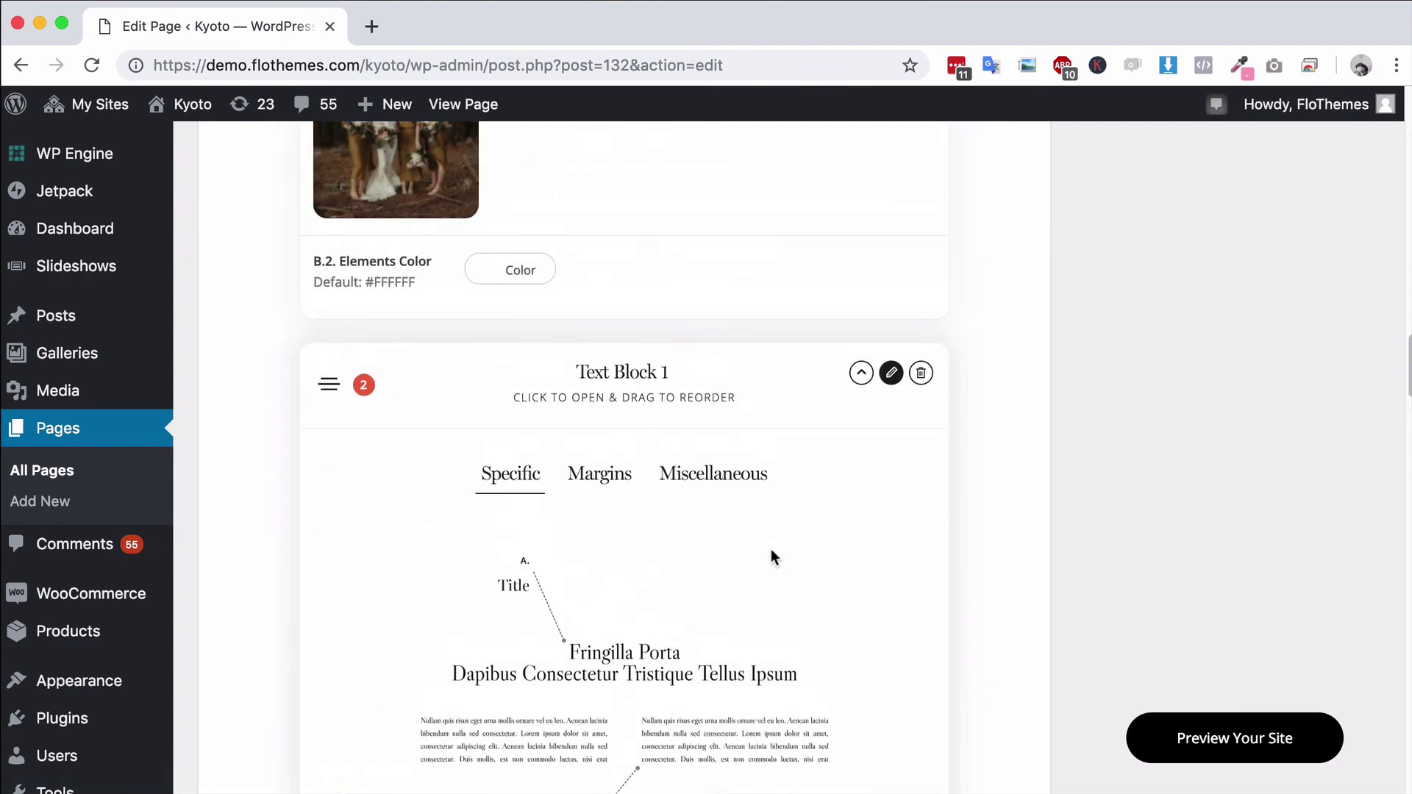
scroll(771, 548, up, 10)
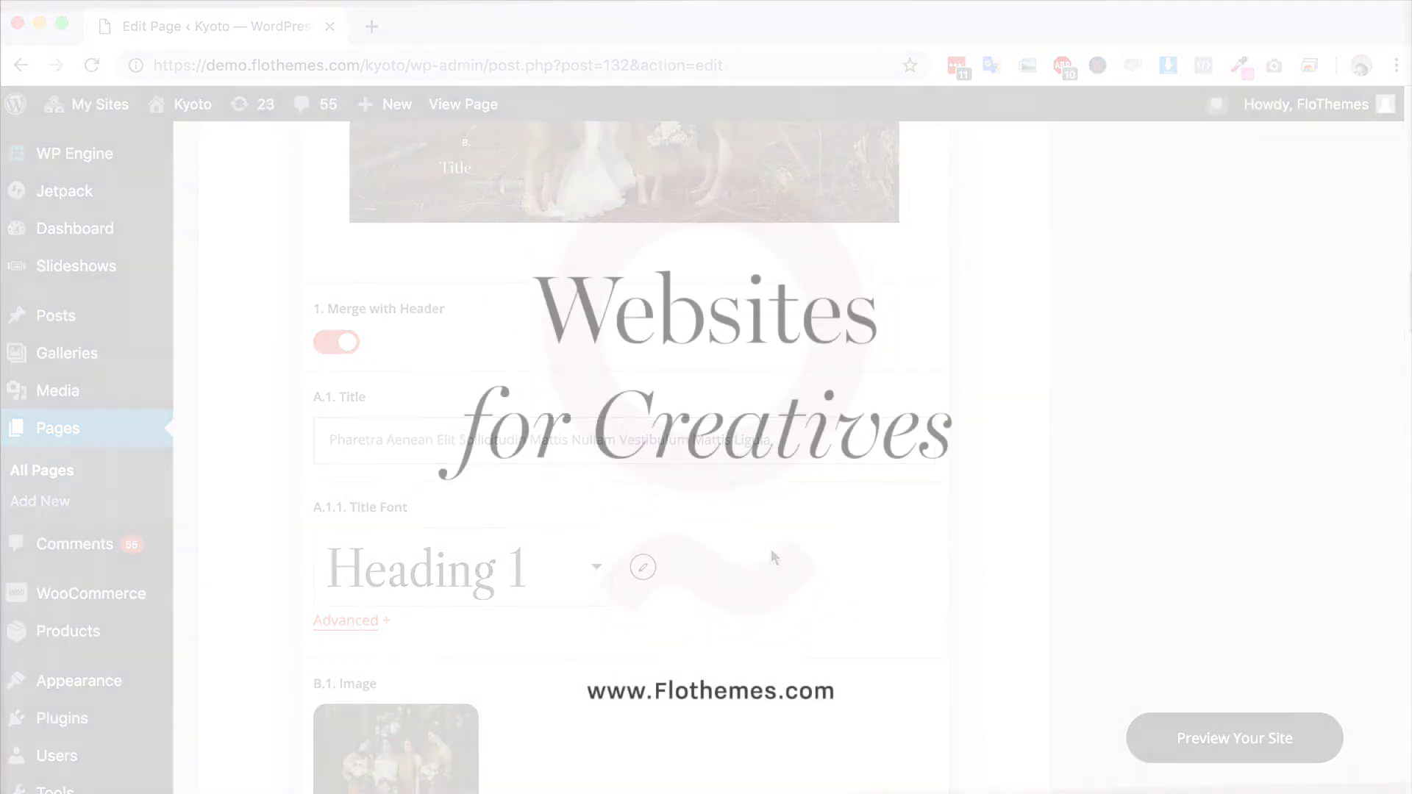